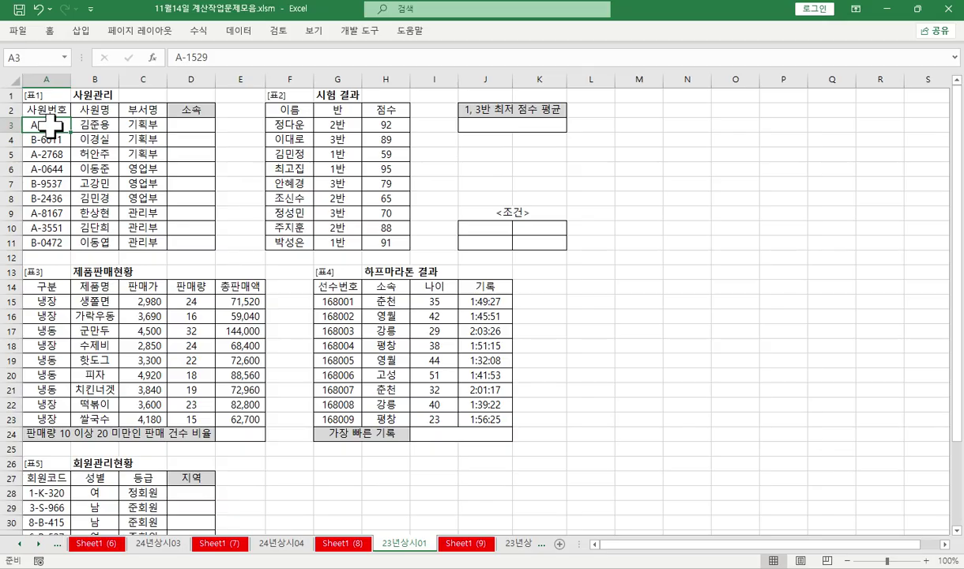
# Step: Enter =LEFT(A3,1) in D3 to extract the first character of the employee number
pyautogui.click(192, 124)
pyautogui.click(185, 52)
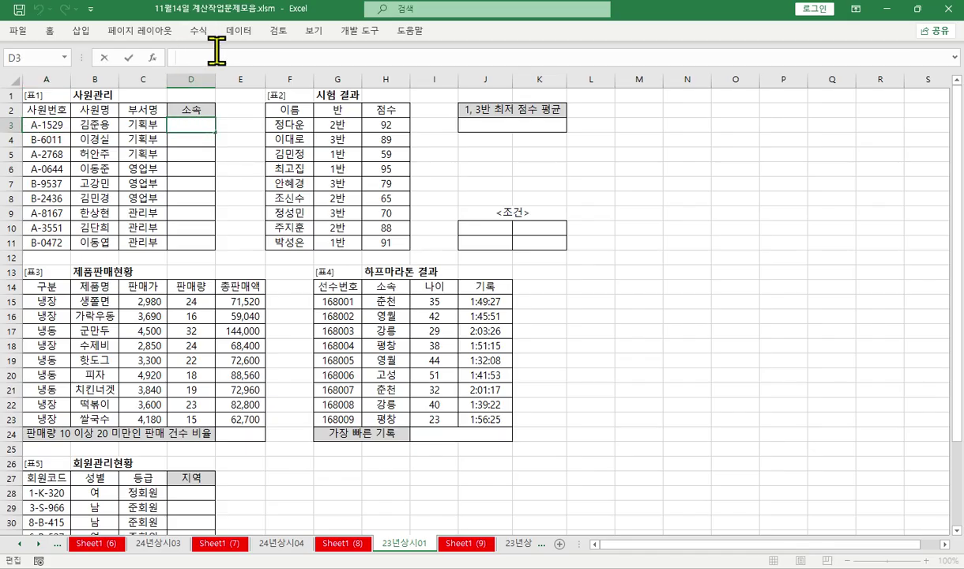
pyautogui.write('=le')
pyautogui.press('Tab')
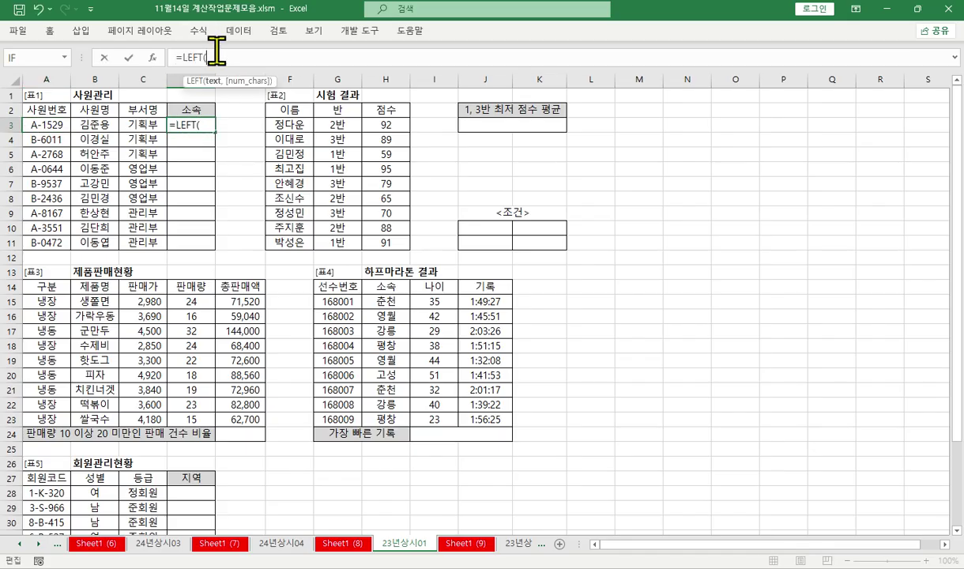
pyautogui.click(153, 58)
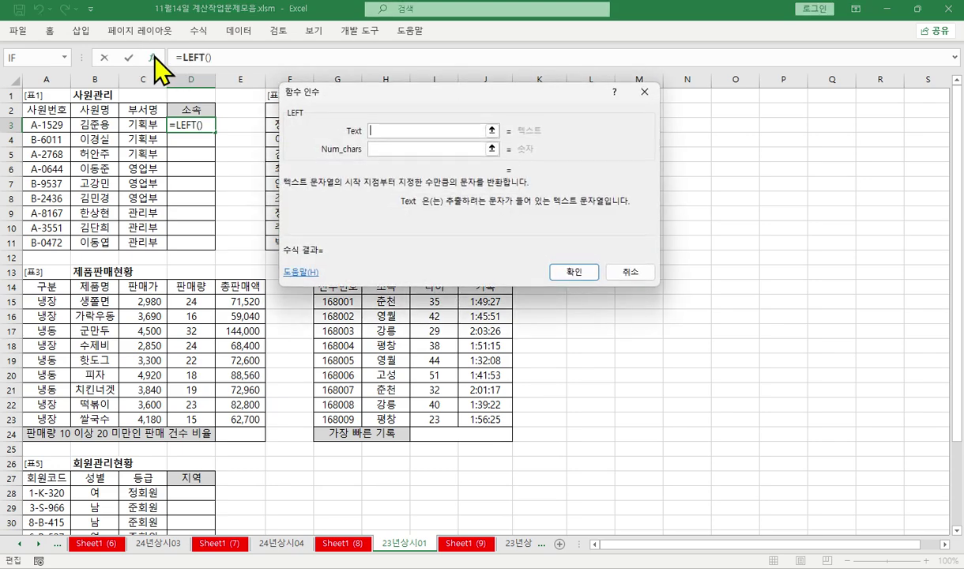
pyautogui.click(40, 124)
pyautogui.press('Tab')
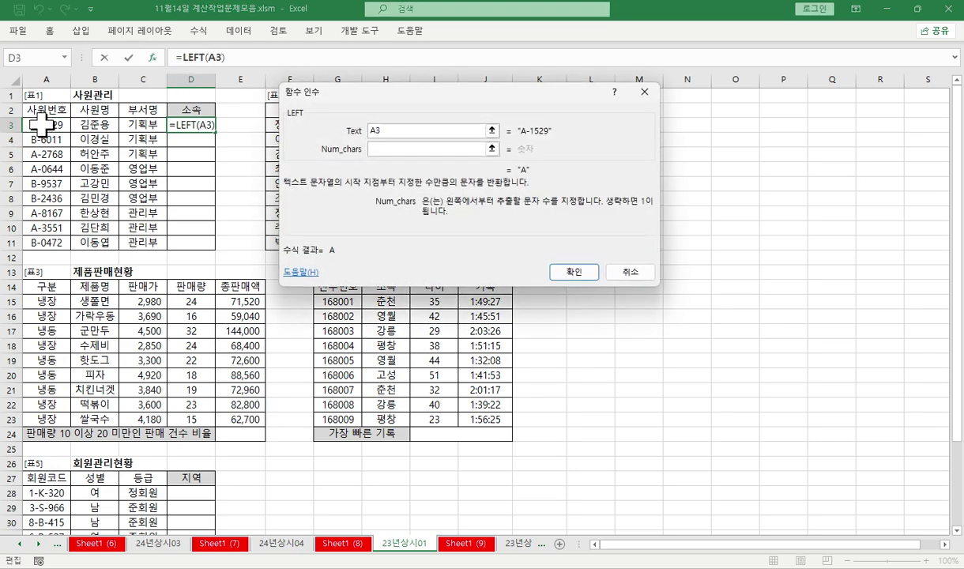
pyautogui.write('1')
pyautogui.press('Return')
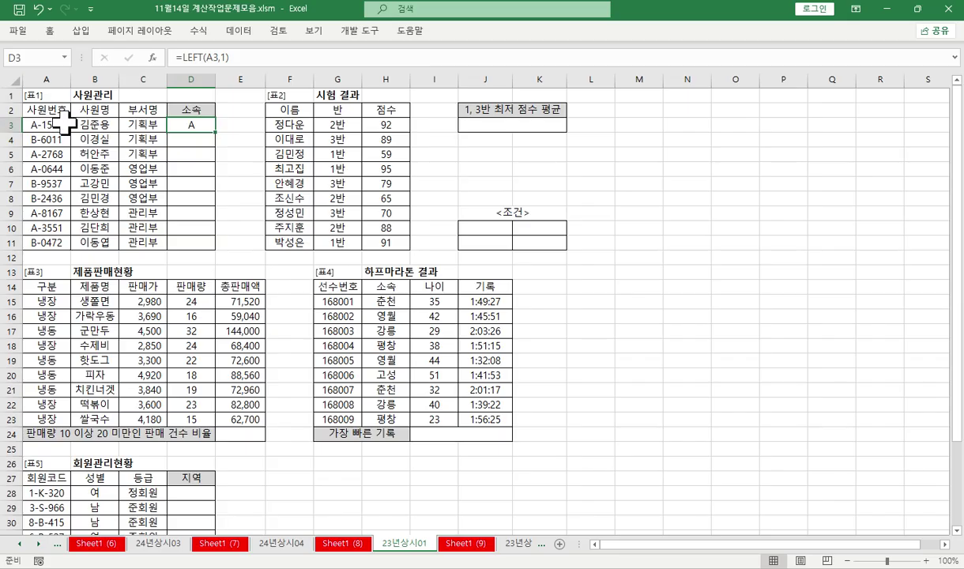
# Step: Extend the D3 formula to =LEFT(A3,1)="A" and fill it down through D11
pyautogui.click(250, 57)
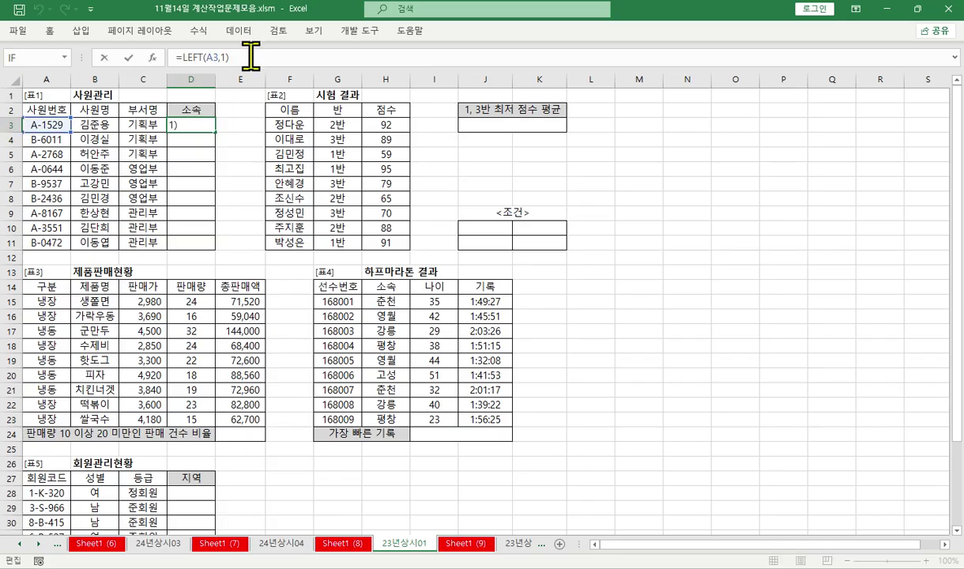
pyautogui.write('="A"')
pyautogui.press('Return')
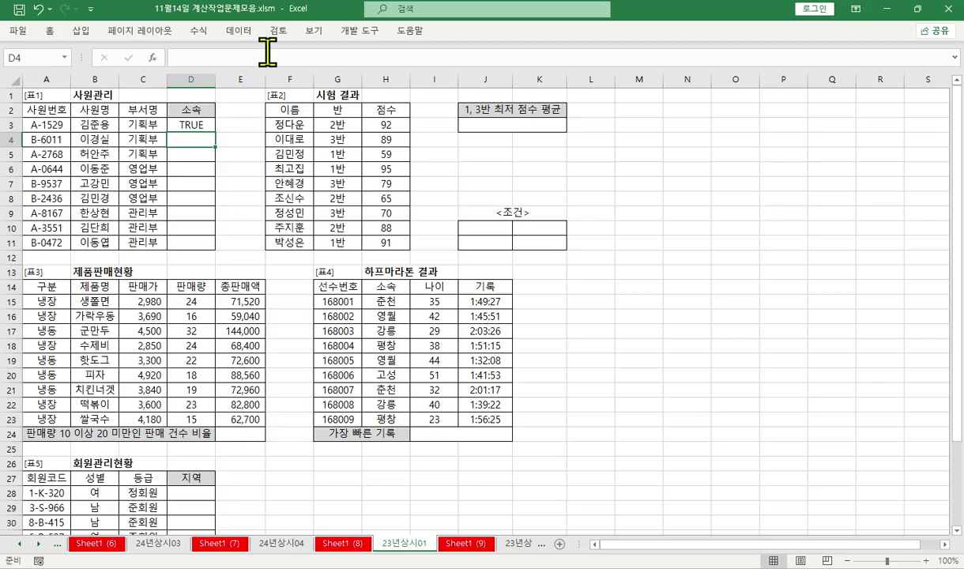
pyautogui.click(189, 125)
pyautogui.moveTo(216, 137); pyautogui.dragTo(224, 243)
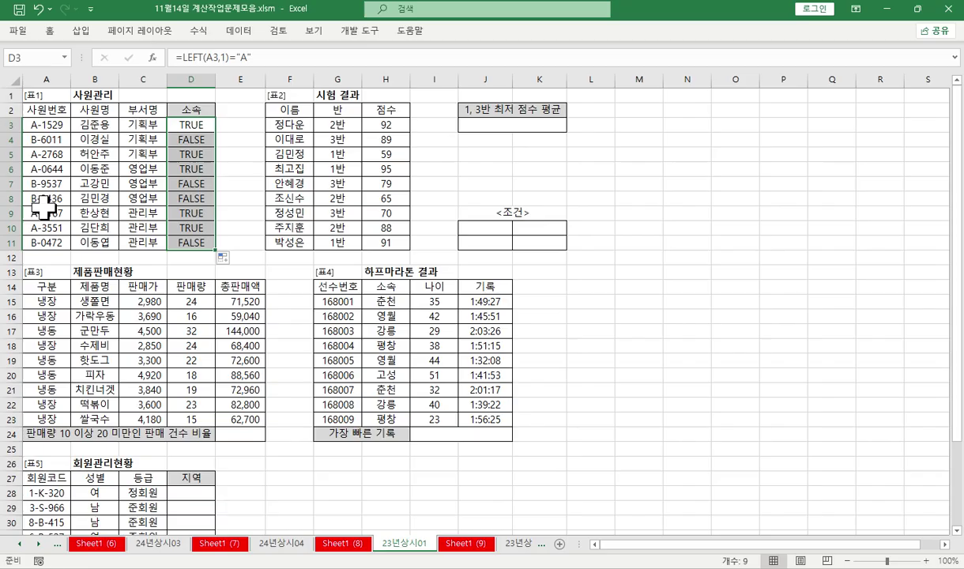
# Step: Wrap the test in an IF function returning "본사" when true and "지사" when false, applied across D3:D11
pyautogui.click(181, 60)
pyautogui.write('IF(')
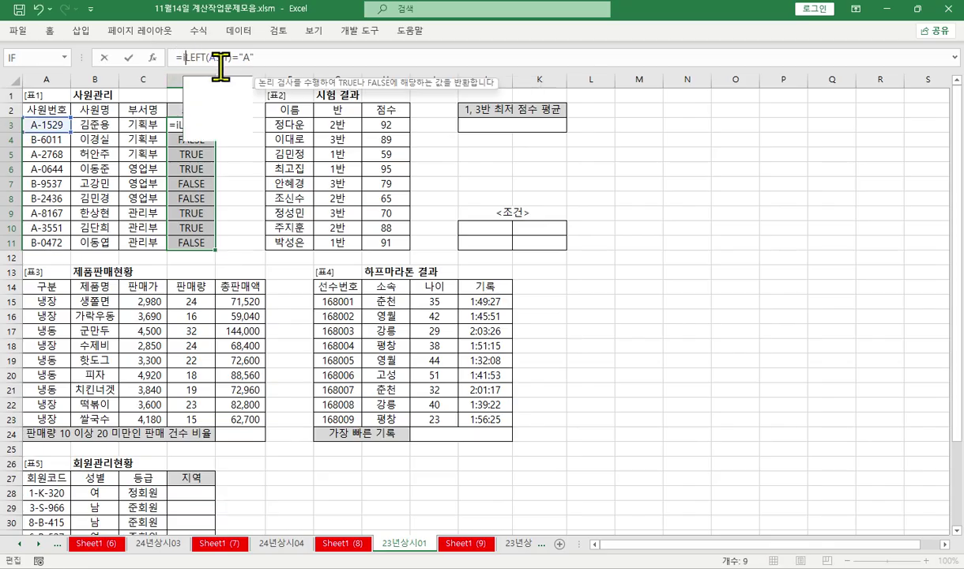
pyautogui.hotkey('ctrl', 'a')
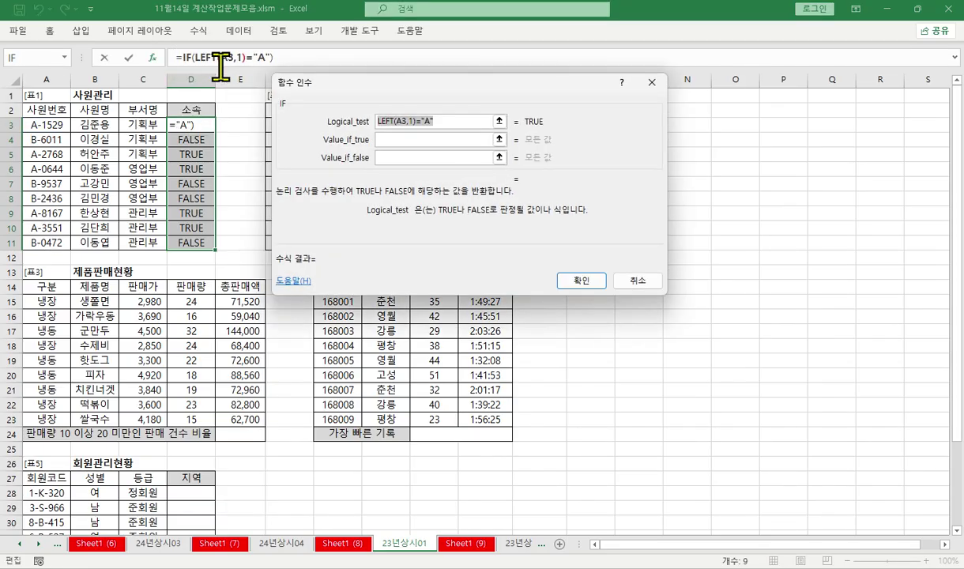
pyautogui.write('본사')
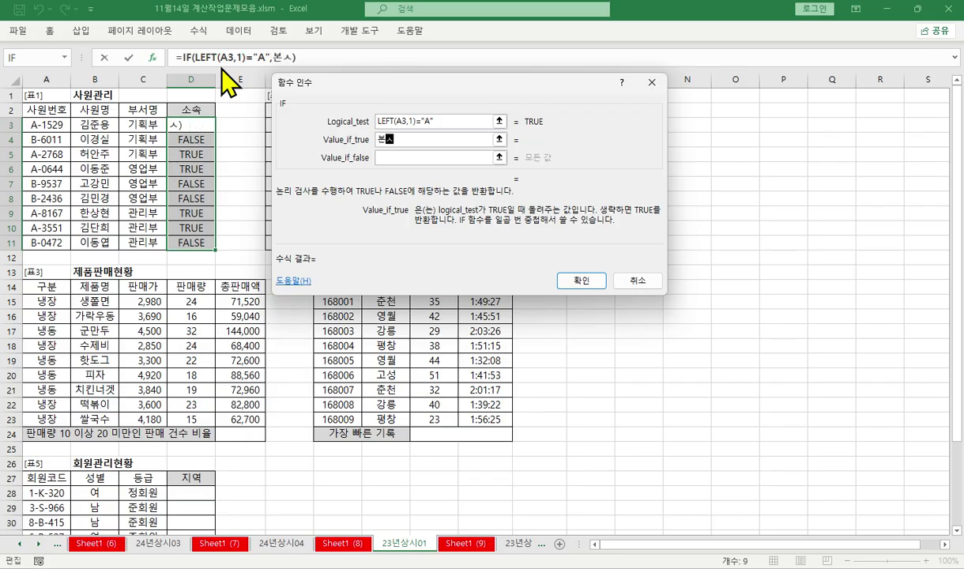
pyautogui.press('Tab')
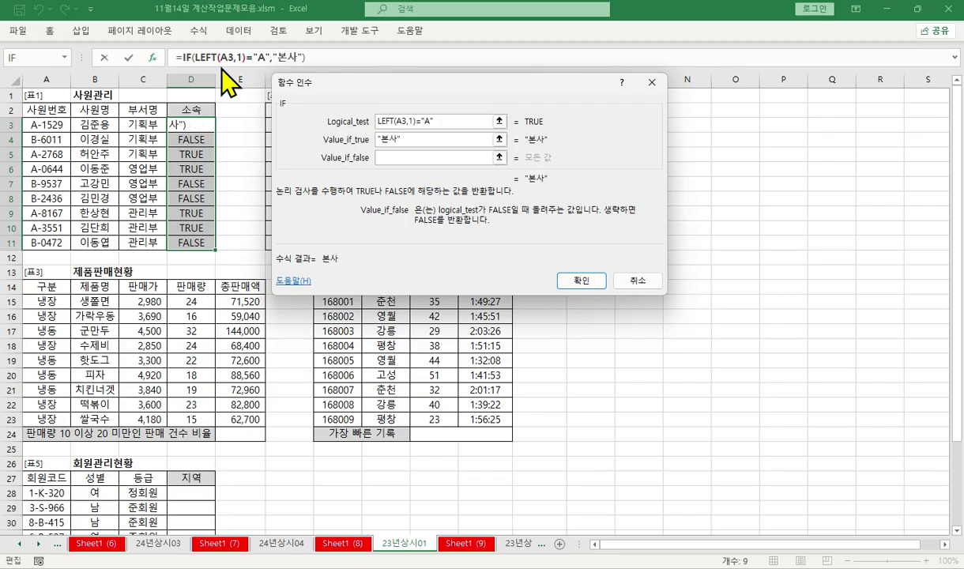
pyautogui.write('지사')
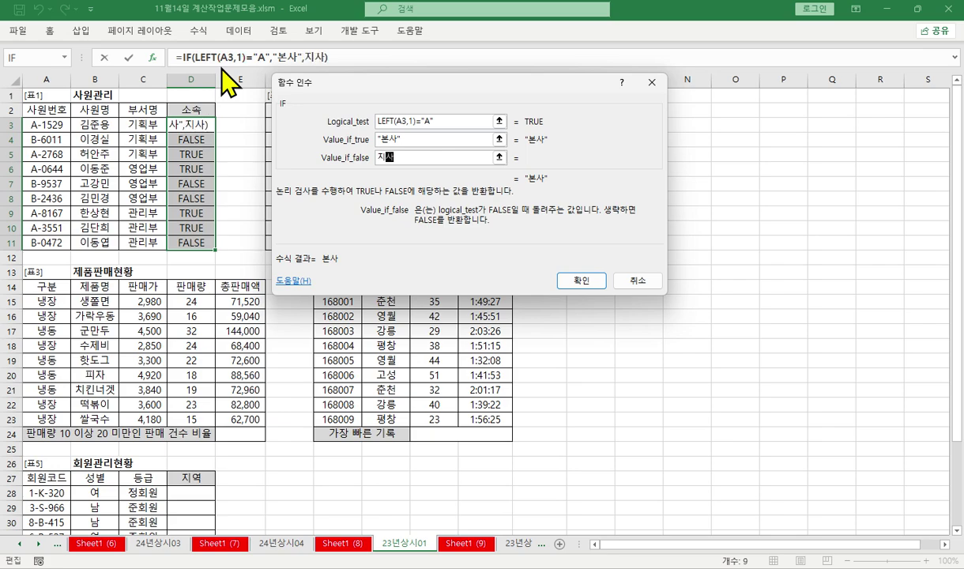
pyautogui.click(580, 282)
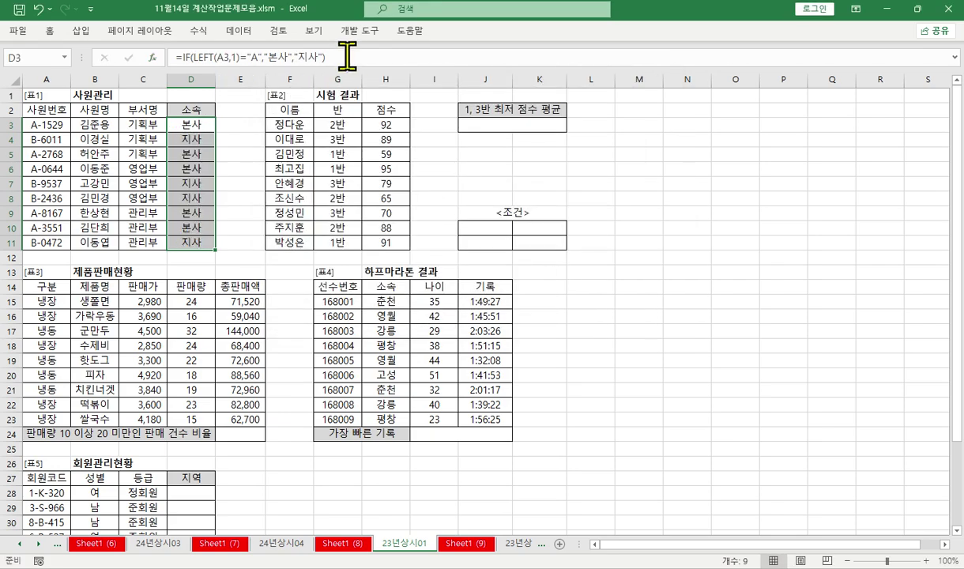
# Step: Copy the full D3 formula text and paste it into cells A3 and A4 of Sheet1 (9)
pyautogui.moveTo(466, 55); pyautogui.dragTo(75, 41)
pyautogui.hotkey('ctrl', 'c')
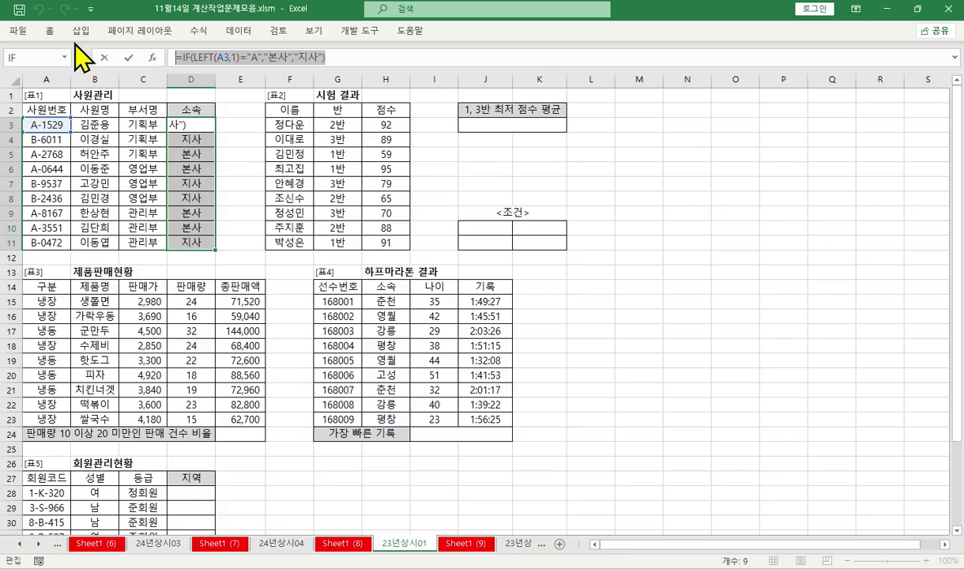
pyautogui.press('Return')
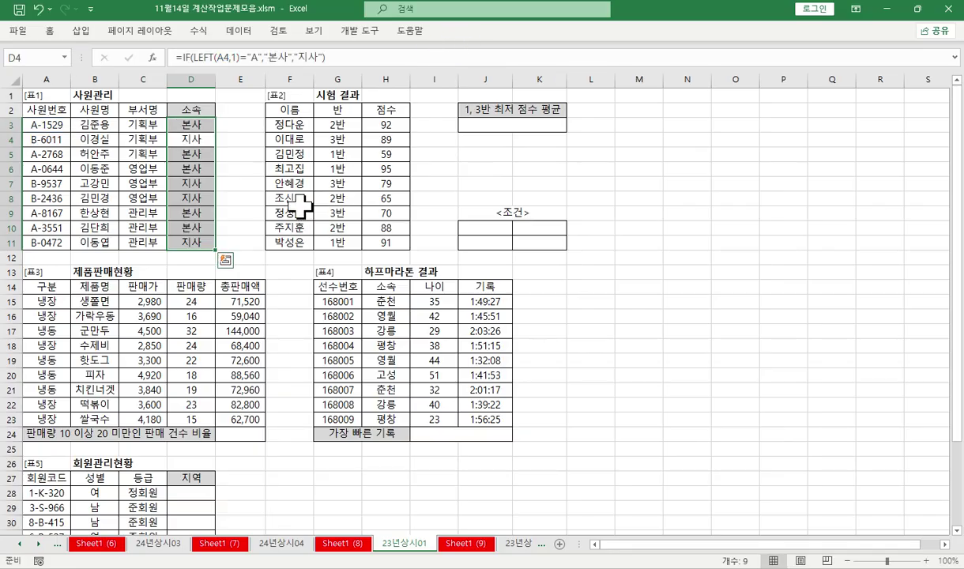
pyautogui.click(466, 543)
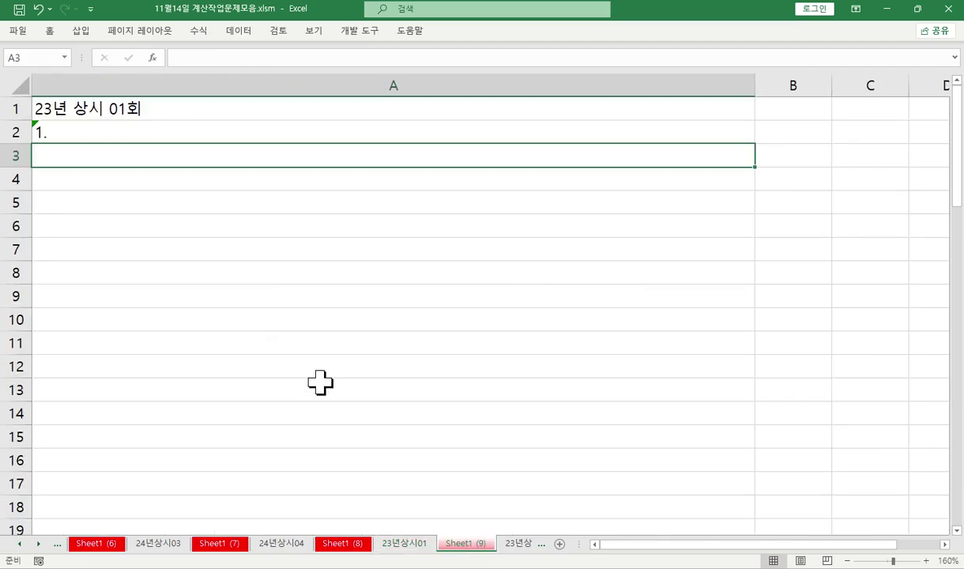
pyautogui.hotkey('ctrl', 'v')
pyautogui.press('Return')
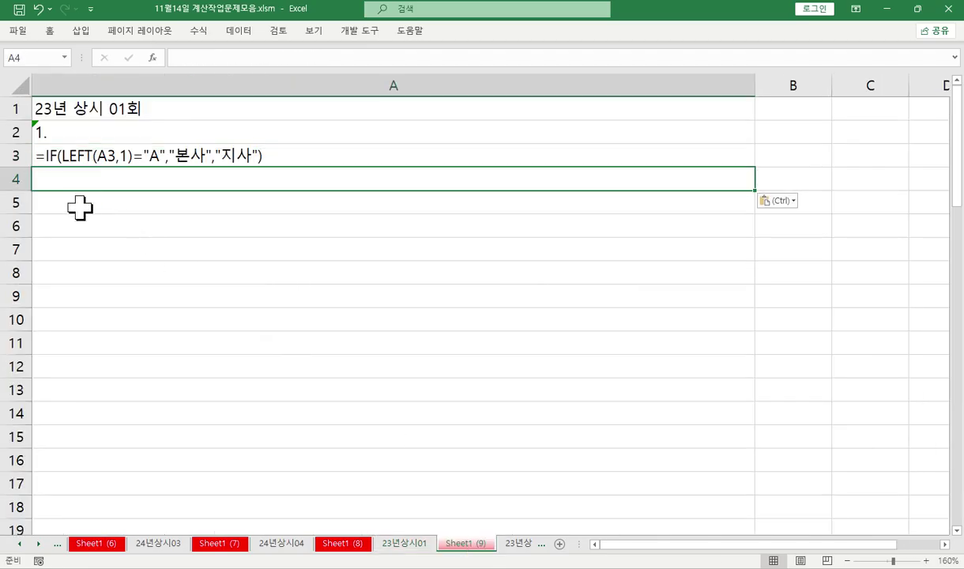
pyautogui.hotkey('ctrl', 'v')
# Step: Trim the formula text in A3 to =LEFT(A3,1)="A" by removing the IF wrapper and its return values
pyautogui.click(43, 156)
pyautogui.doubleClick(43, 158)
pyautogui.moveTo(45, 157); pyautogui.dragTo(61, 156)
pyautogui.press('Delete')
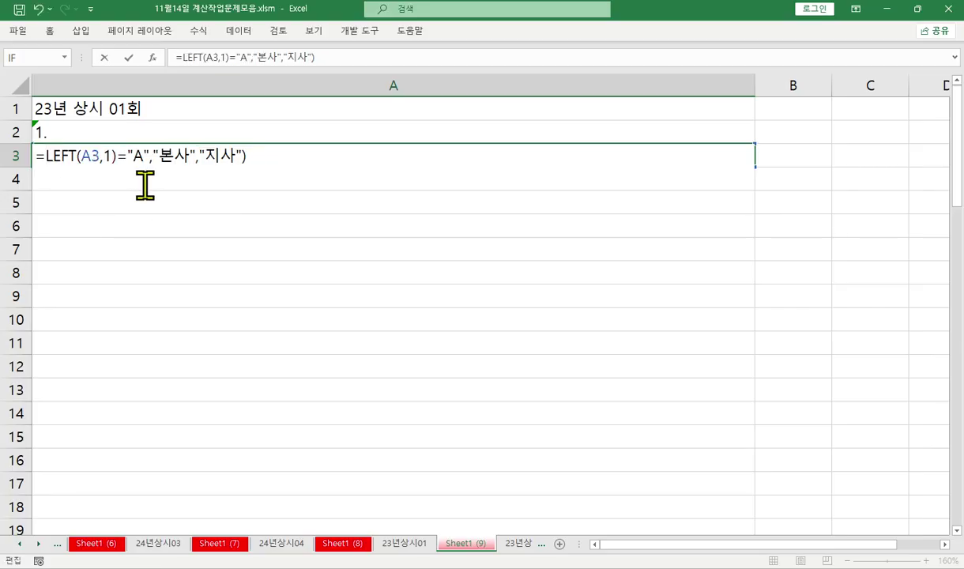
pyautogui.moveTo(151, 158); pyautogui.dragTo(368, 155)
pyautogui.press('Delete')
pyautogui.hotkey('ctrl', 'Return')
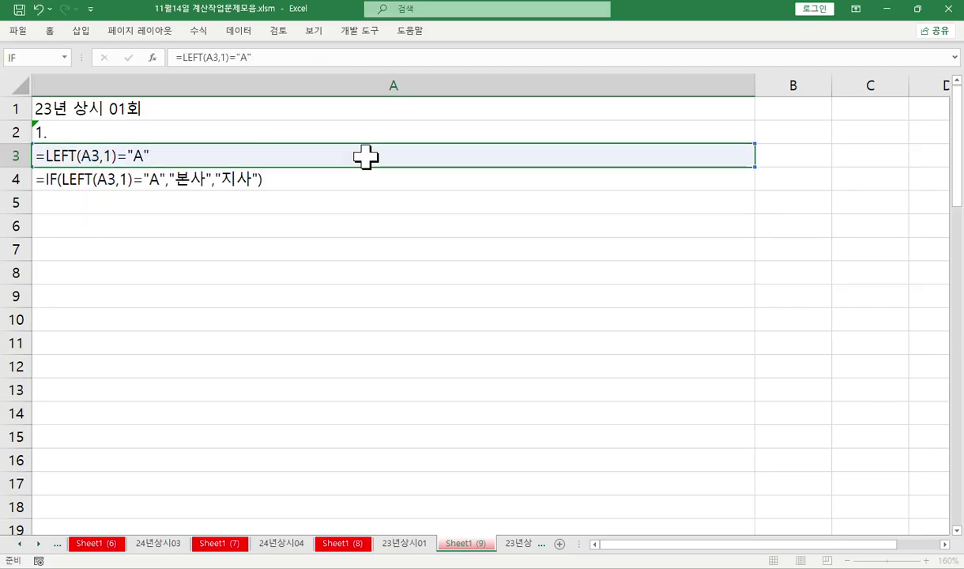
# Step: Enter the heading "2." in cell A5 under the noted formulas
pyautogui.press('Down')
pyautogui.press('Down')
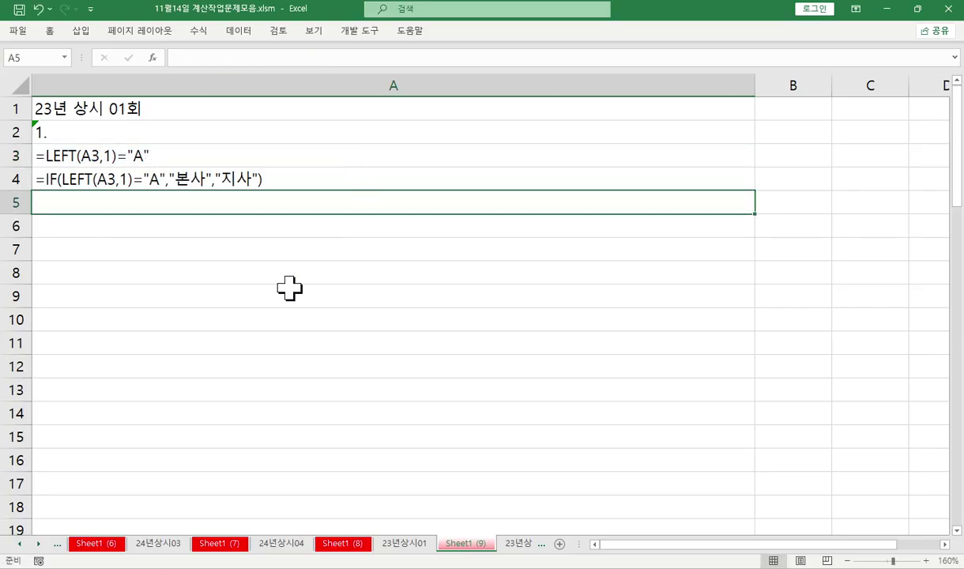
pyautogui.write('2.')
pyautogui.press('Return')
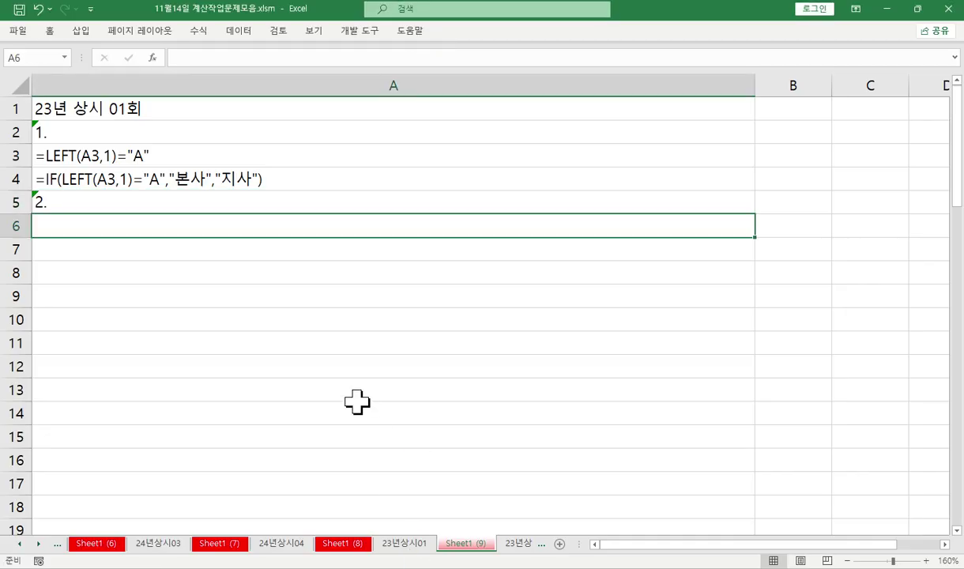
# Step: Return to sheet 23년상시01 and examine the 1, 3반 최저 점수 평균 cell and the 조건 range for 표2
pyautogui.click(401, 553)
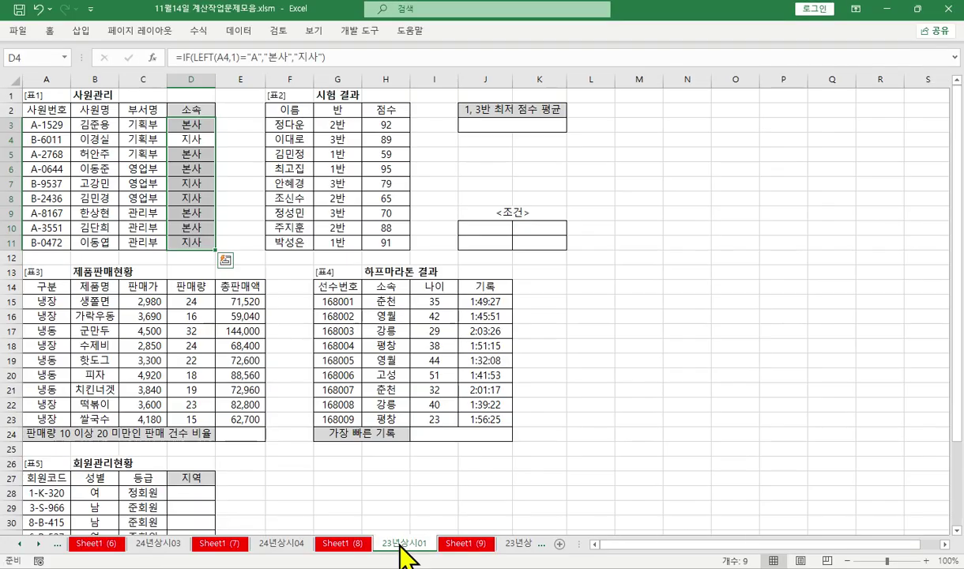
pyautogui.click(484, 229)
pyautogui.click(486, 107)
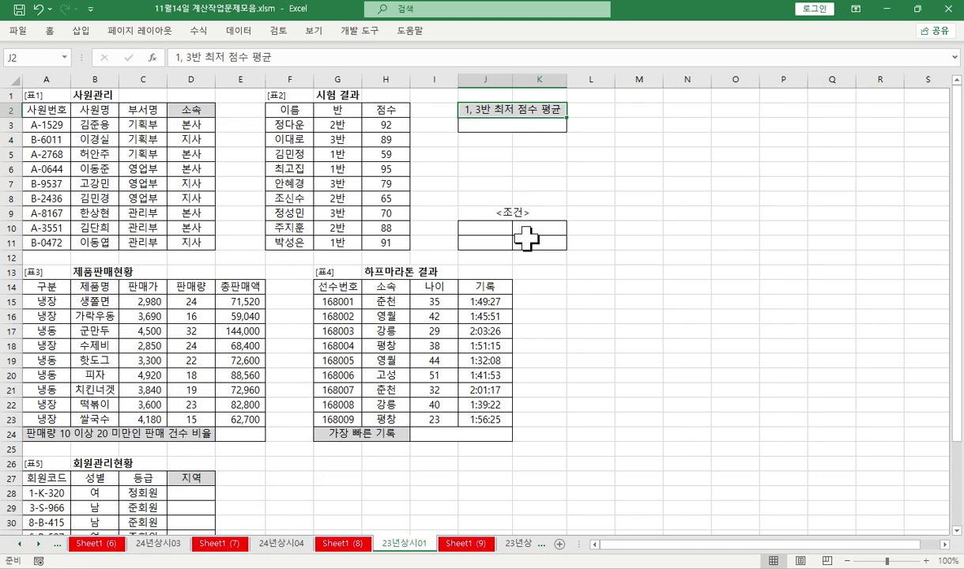
pyautogui.click(945, 545)
pyautogui.click(945, 545)
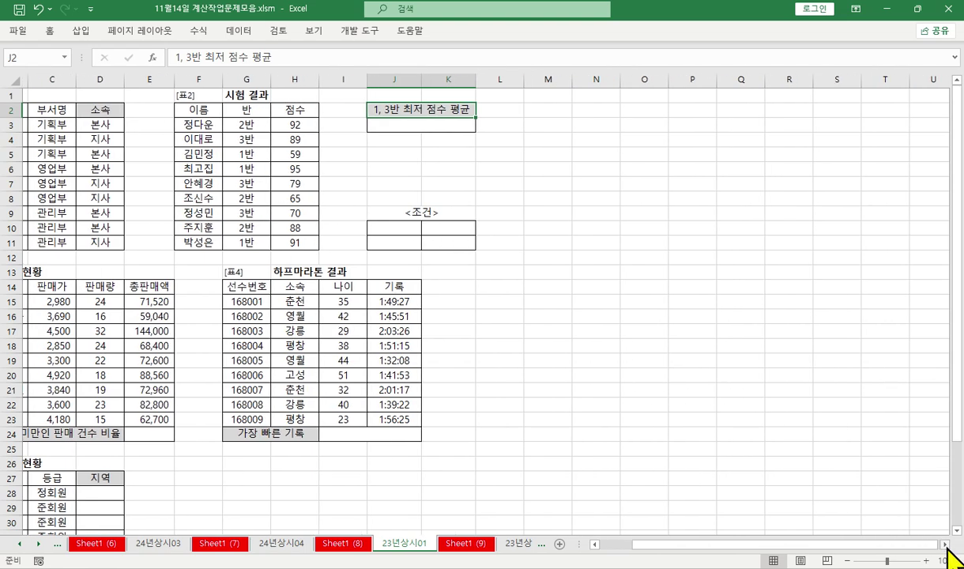
pyautogui.click(944, 544)
pyautogui.click(945, 545)
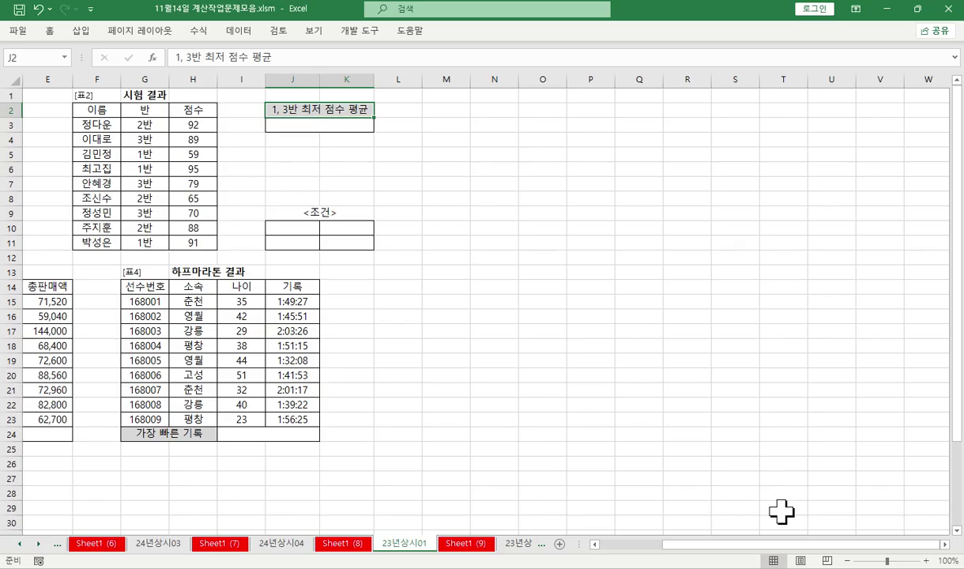
pyautogui.moveTo(284, 227); pyautogui.dragTo(283, 242)
pyautogui.click(445, 242)
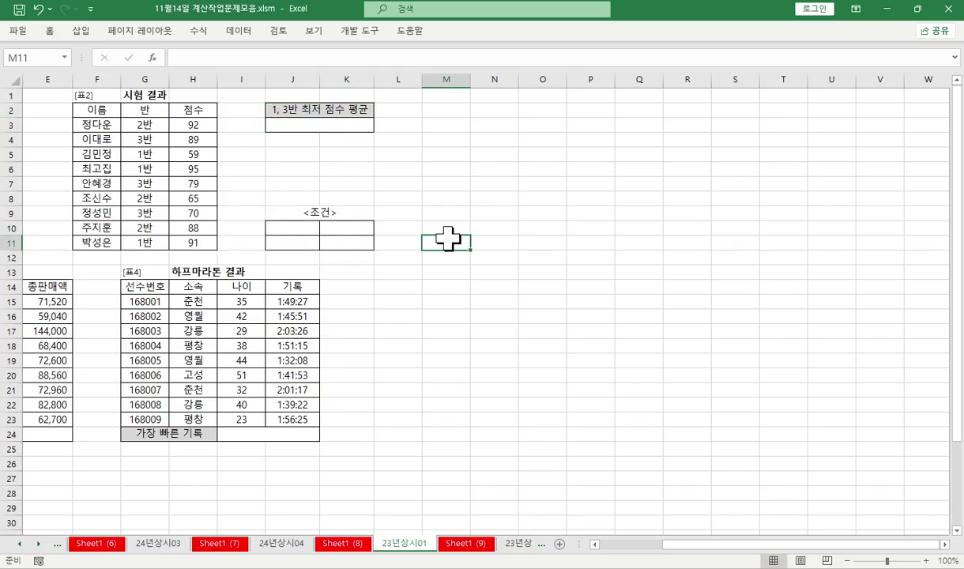
# Step: Copy the 반 header and a 1반 entry from 표2 into J10:J11 and fill those cells yellow
pyautogui.click(286, 227)
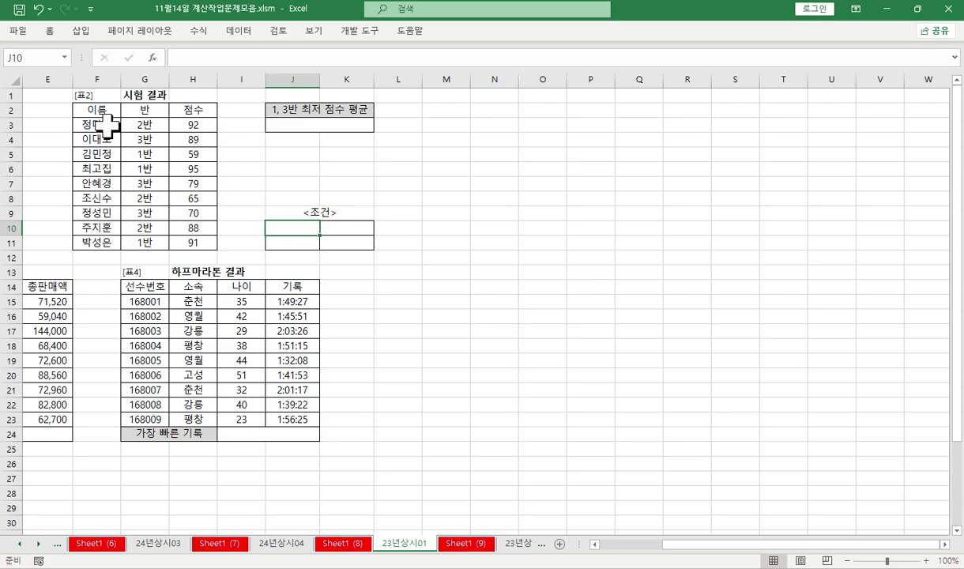
pyautogui.click(136, 111)
pyautogui.keyDown('ctrl'); pyautogui.click(139, 155); pyautogui.keyUp('ctrl')
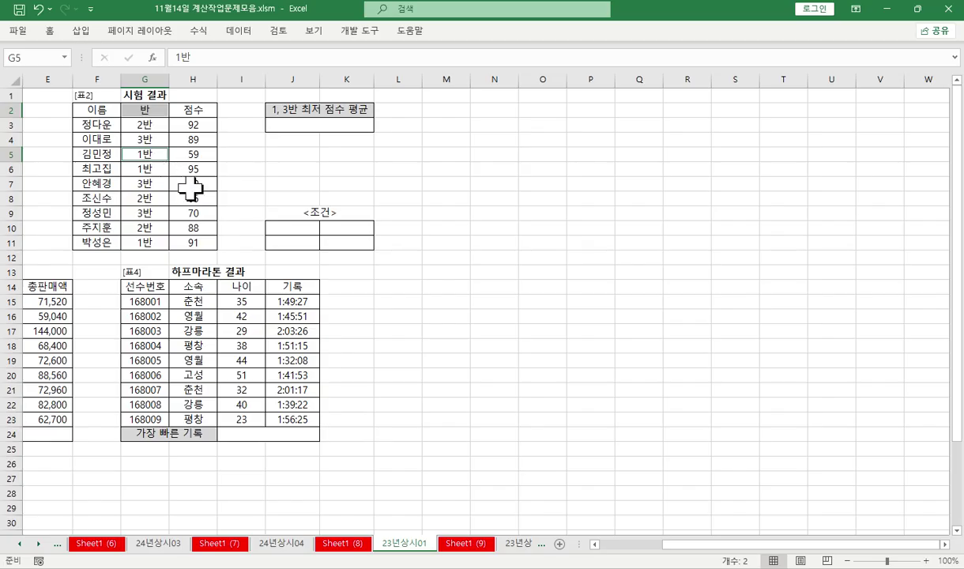
pyautogui.hotkey('ctrl', 'c')
pyautogui.click(286, 227)
pyautogui.hotkey('ctrl', 'v')
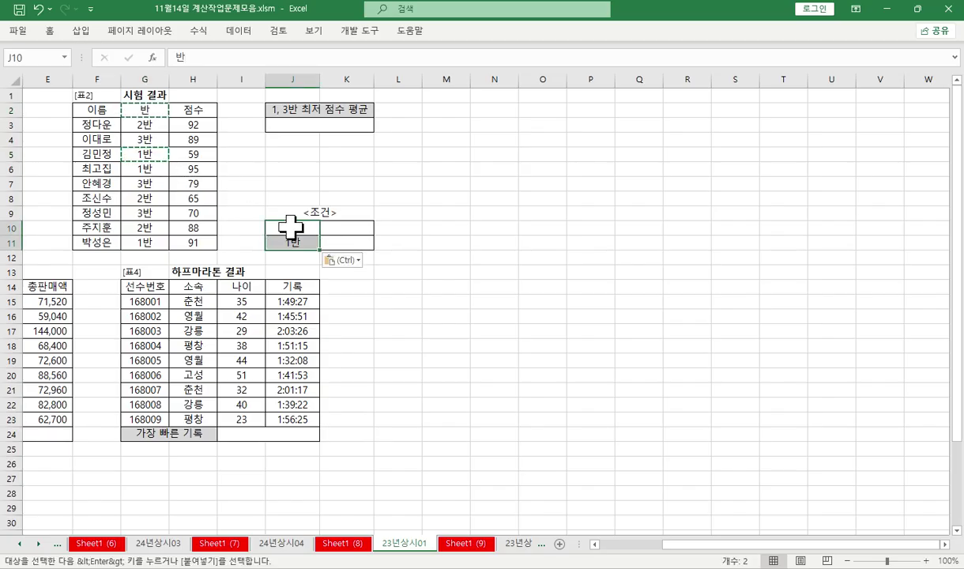
pyautogui.rightClick(287, 227)
pyautogui.click(346, 148)
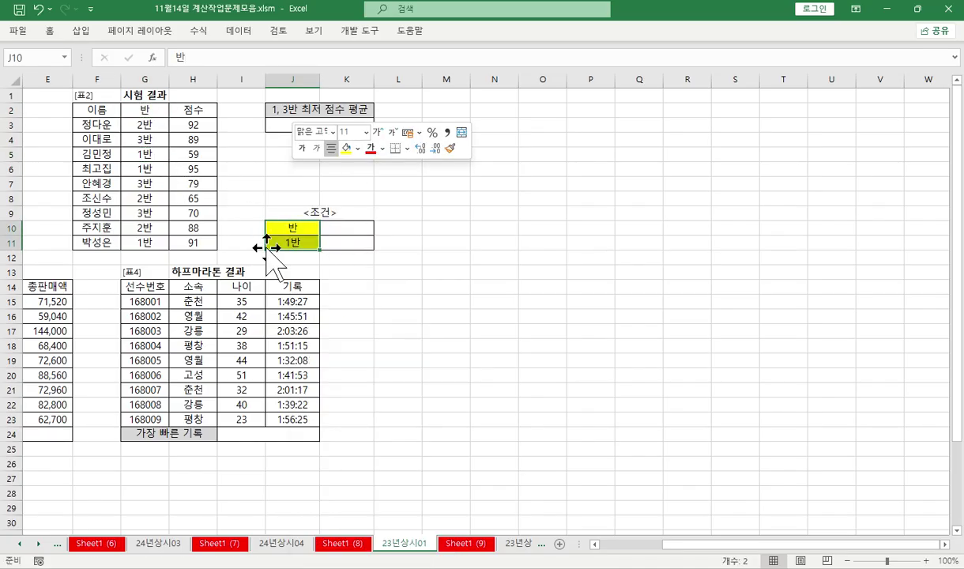
# Step: Copy the 반 header and a 3반 entry from 표2 into K10:K11 and fill those cells orange
pyautogui.click(139, 113)
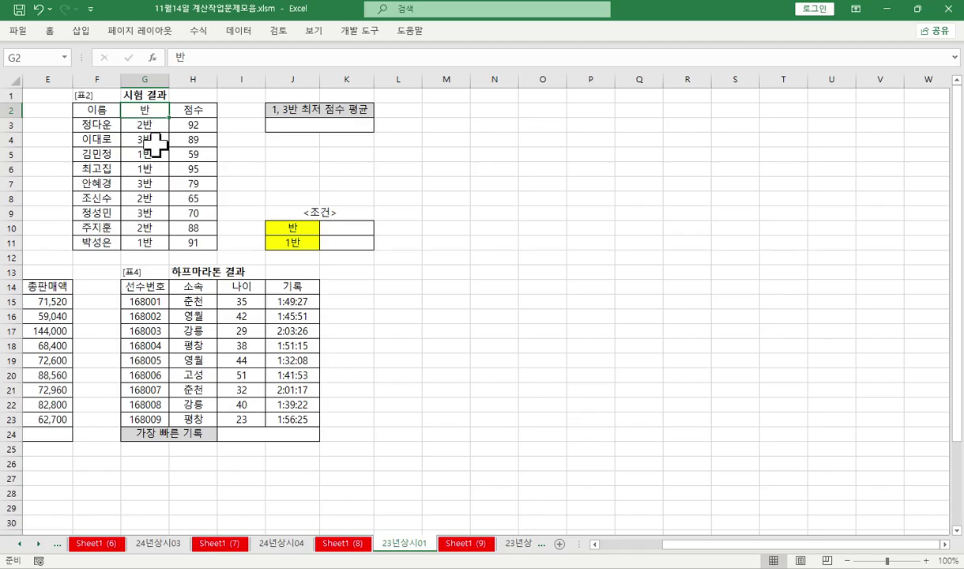
pyautogui.keyDown('ctrl'); pyautogui.click(141, 139); pyautogui.keyUp('ctrl')
pyautogui.hotkey('ctrl', 'c')
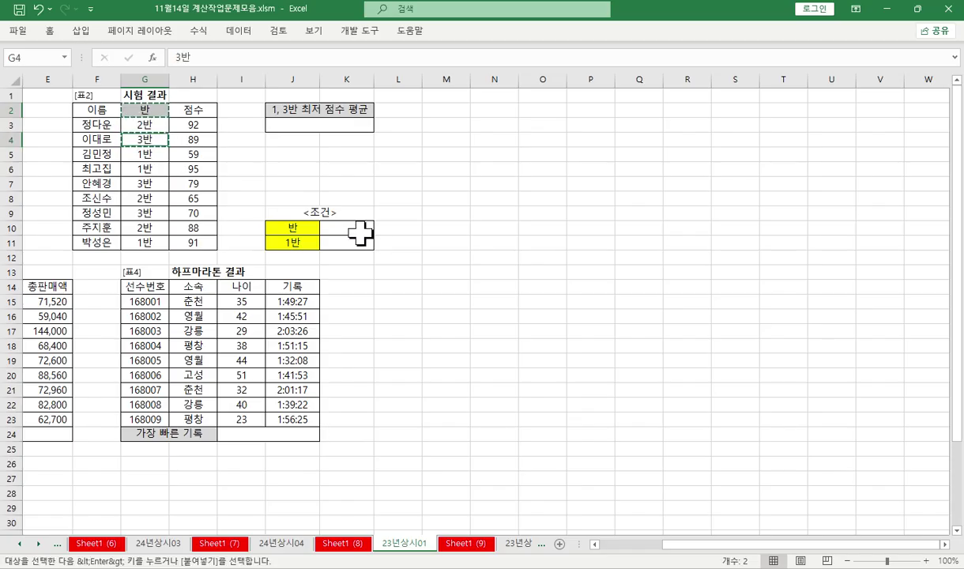
pyautogui.click(359, 231)
pyautogui.hotkey('ctrl', 'v')
pyautogui.rightClick(350, 231)
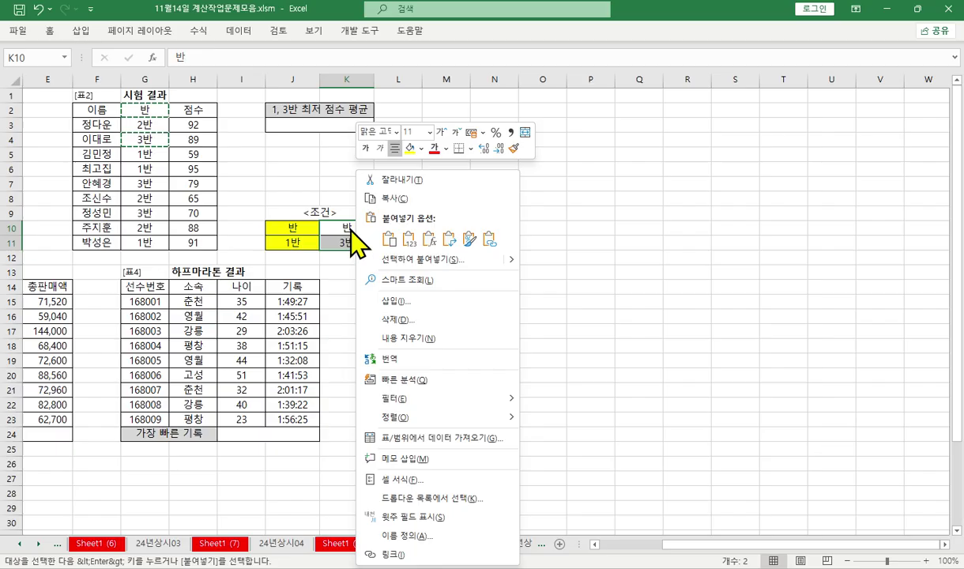
pyautogui.click(421, 148)
pyautogui.click(432, 275)
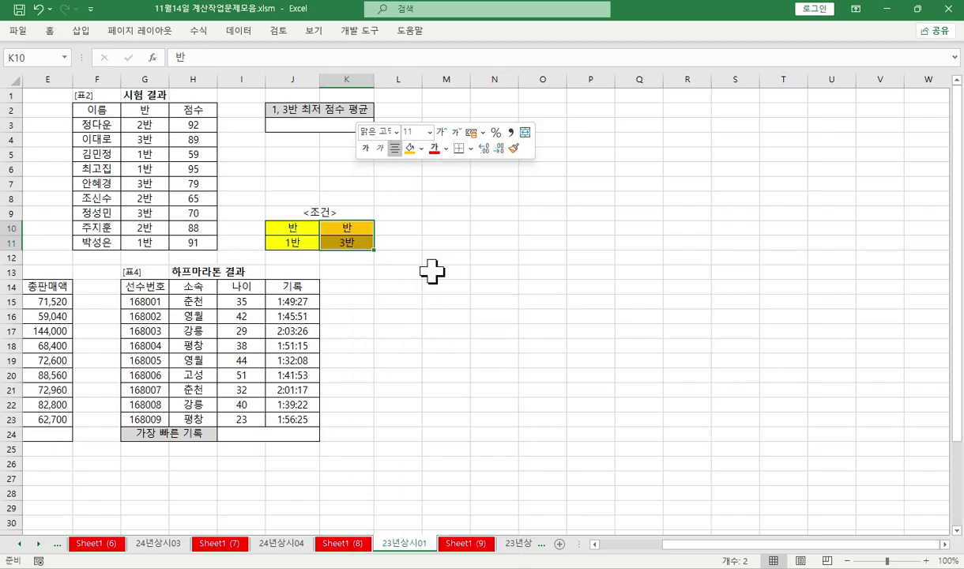
# Step: Begin a DMIN function in the 1, 3반 최저 점수 평균 cell J3 and bring up its function arguments
pyautogui.click(299, 122)
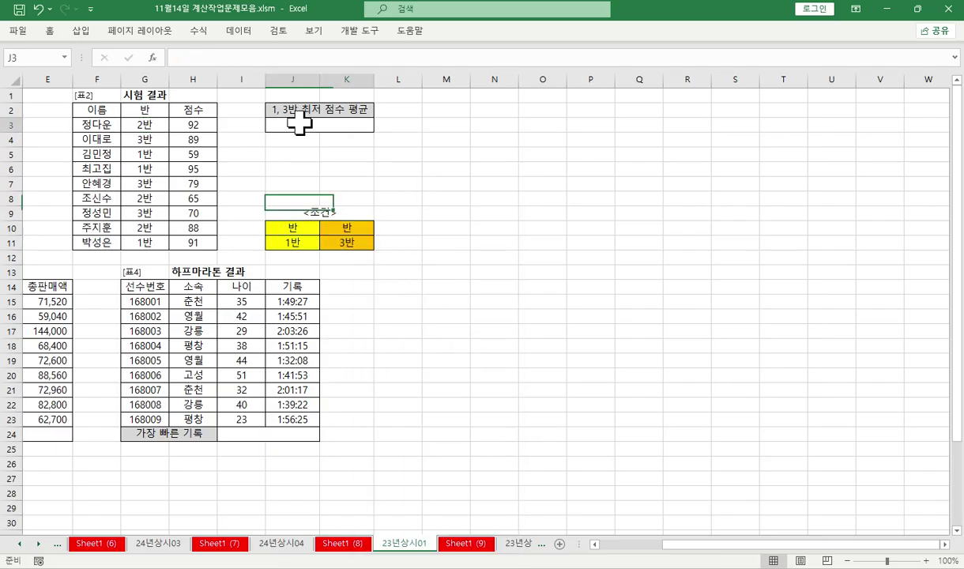
pyautogui.click(233, 54)
pyautogui.write('=')
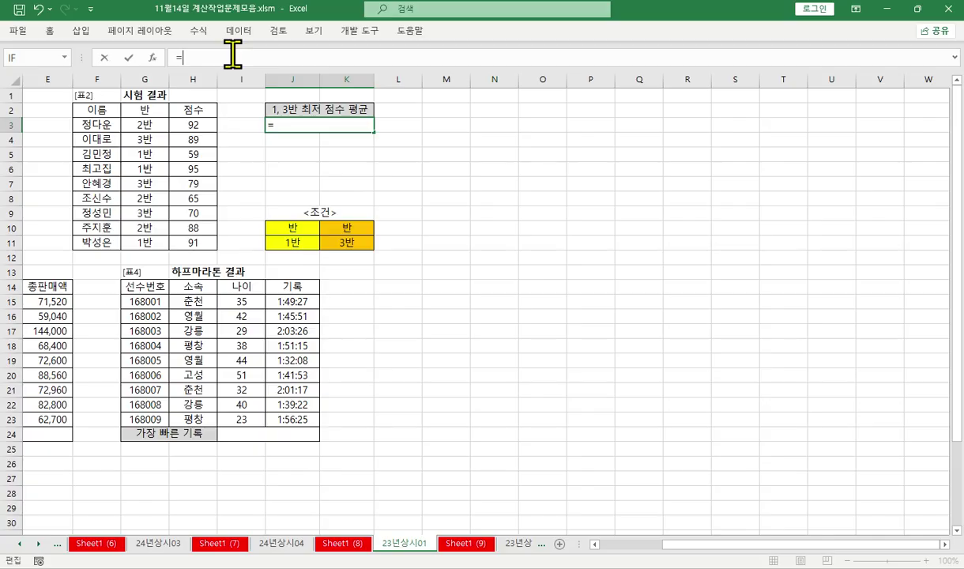
pyautogui.write('야ㅡ')
pyautogui.press('BackSpace')
pyautogui.press('BackSpace')
pyautogui.write('d')
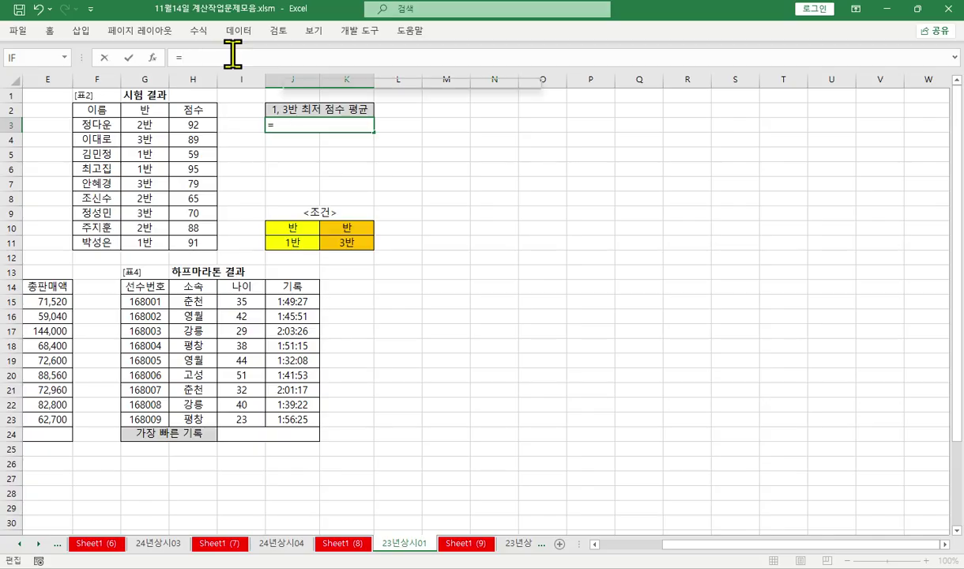
pyautogui.write('i')
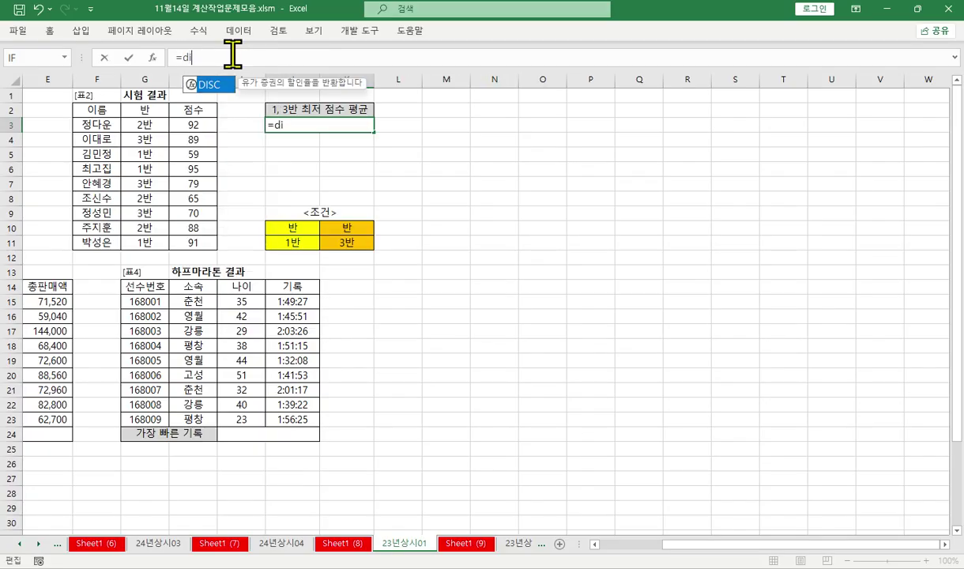
pyautogui.press('BackSpace')
pyautogui.write('mi')
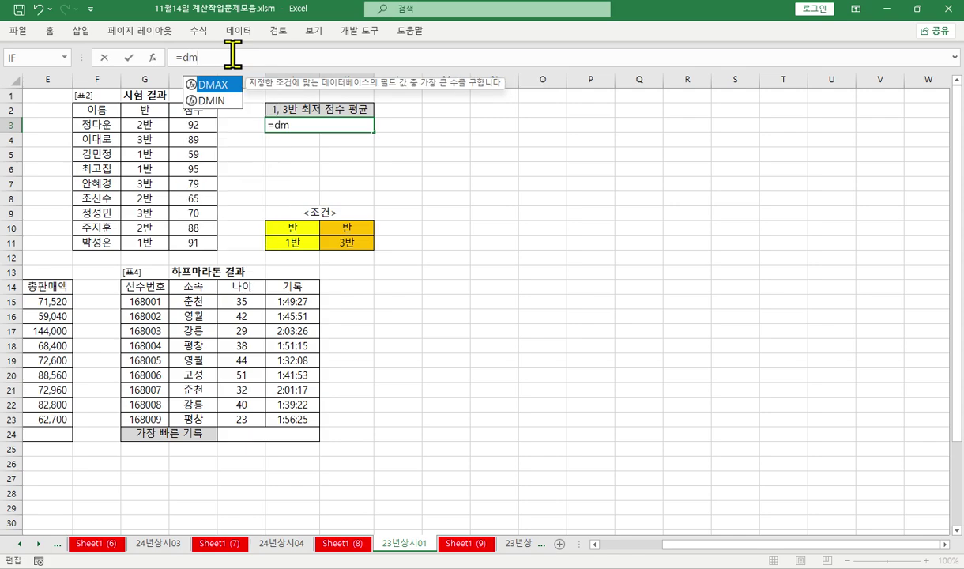
pyautogui.press('Tab')
pyautogui.hotkey('ctrl', 'a')
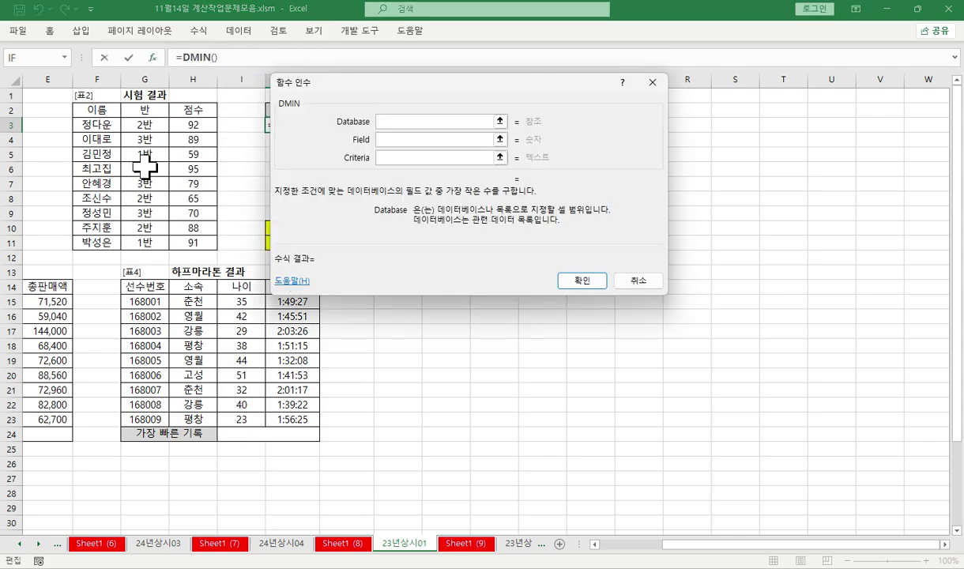
# Step: Set DMIN's database to F2:H11, field to 3 and criteria to J10:J11, and accept the formula
pyautogui.moveTo(94, 111); pyautogui.dragTo(194, 243)
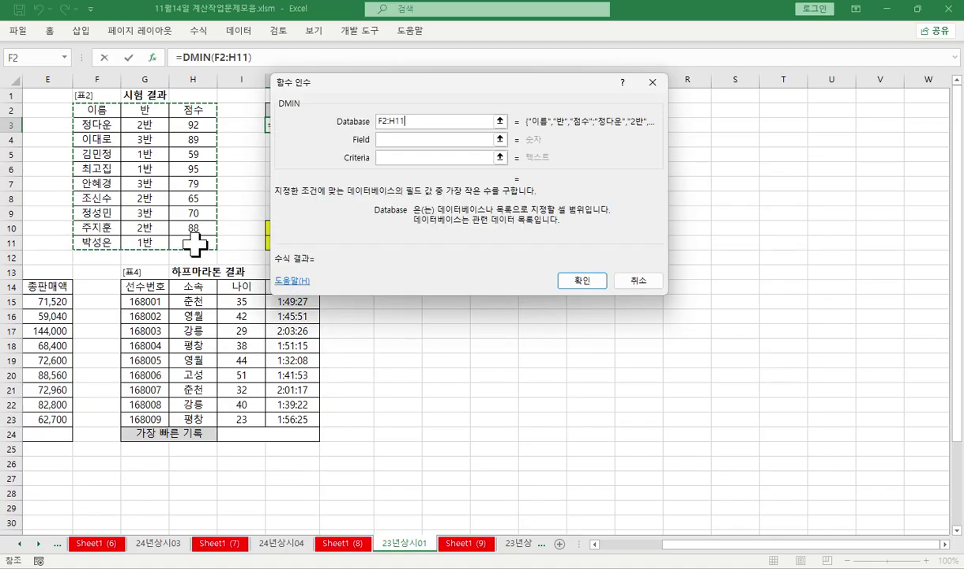
pyautogui.write('3')
pyautogui.press('Tab')
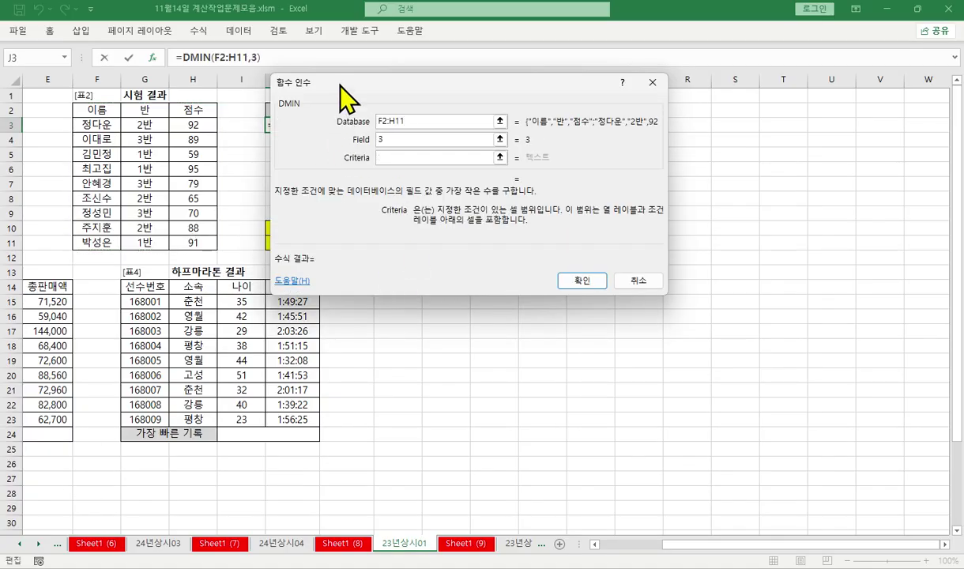
pyautogui.moveTo(320, 82); pyautogui.dragTo(383, 89)
pyautogui.moveTo(285, 235); pyautogui.dragTo(276, 243)
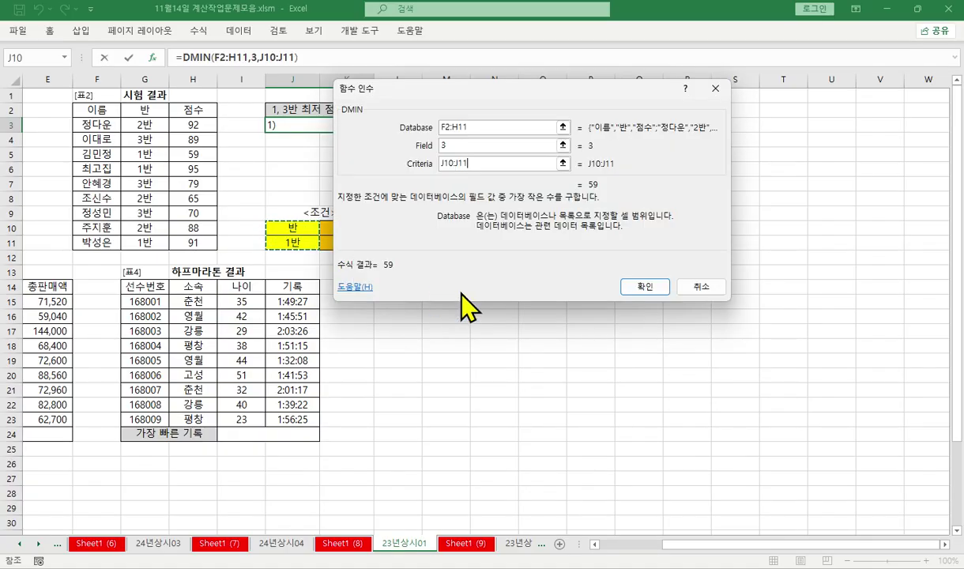
pyautogui.click(632, 285)
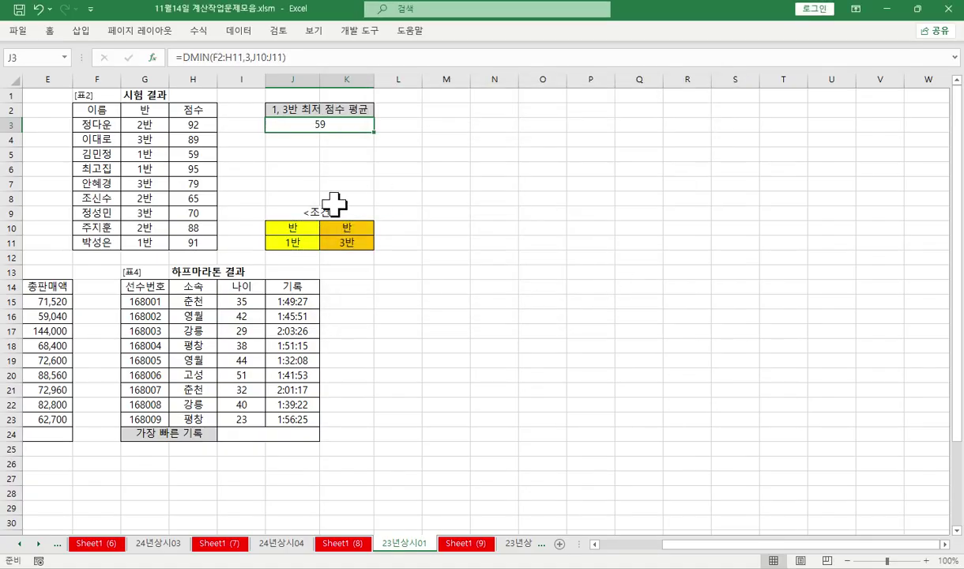
# Step: Wrap the DMIN formula in J3 in an AVERAGE function and bring up AVERAGE's function arguments
pyautogui.click(181, 58)
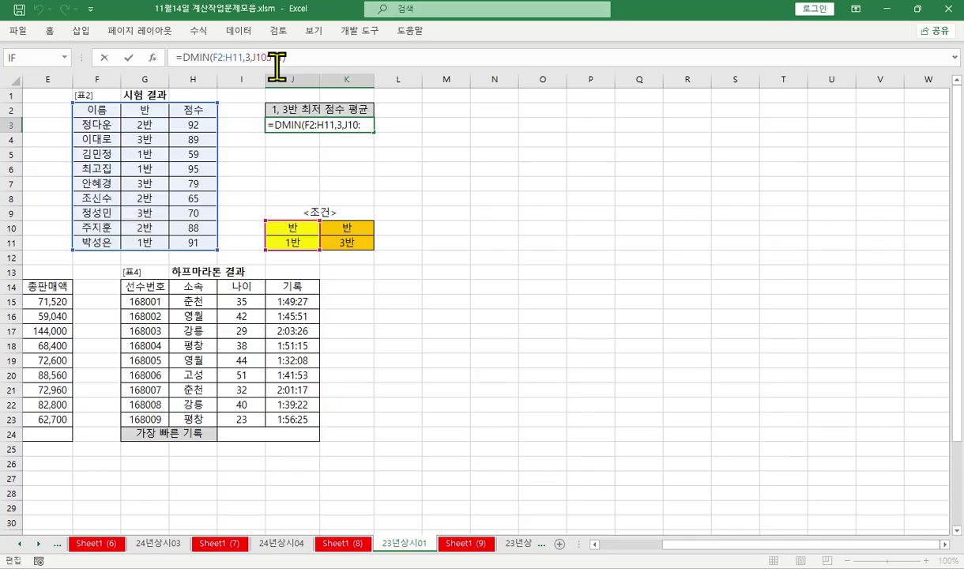
pyautogui.write('an')
pyautogui.press('BackSpace')
pyautogui.write('v')
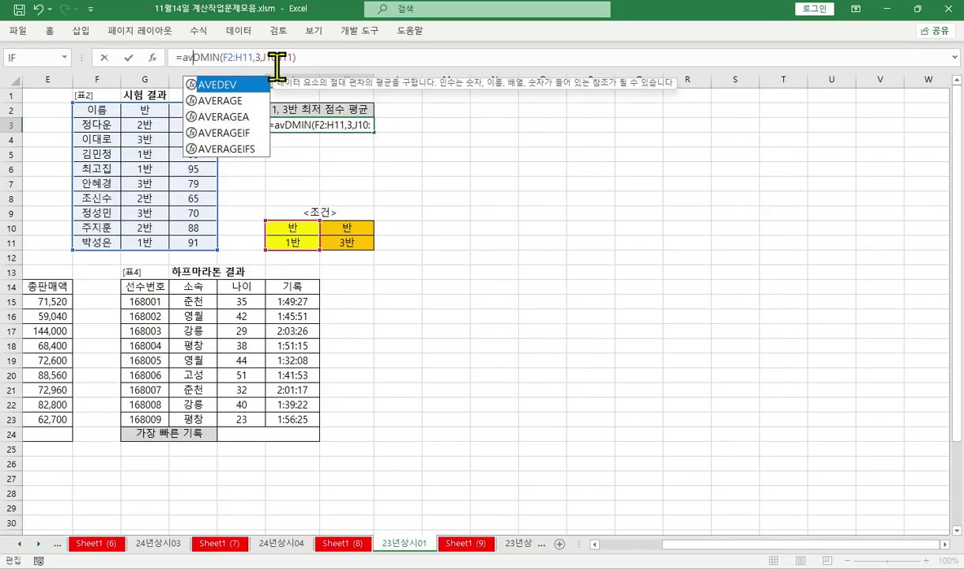
pyautogui.press('Tab')
pyautogui.press('BackSpace')
pyautogui.press('BackSpace')
pyautogui.press('BackSpace')
pyautogui.press('BackSpace')
pyautogui.press('BackSpace')
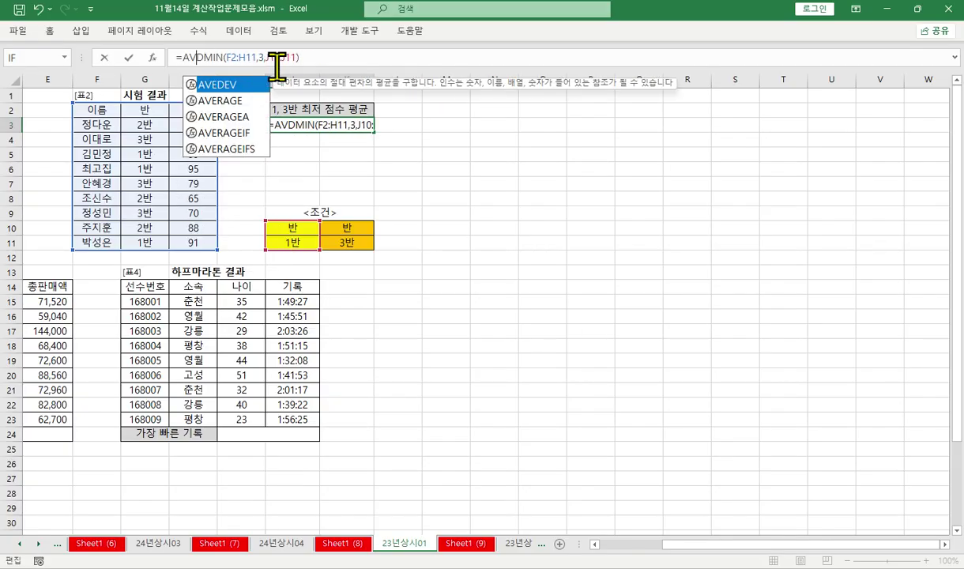
pyautogui.press('Down')
pyautogui.press('Tab')
pyautogui.hotkey('shift', 'F3')
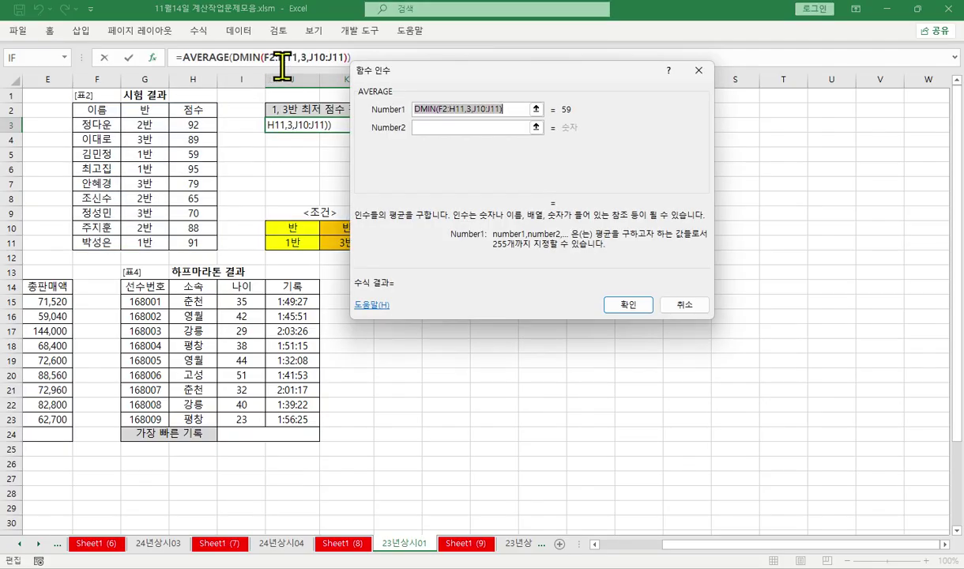
# Step: Add a copy of the DMIN expression as AVERAGE's second argument and change the end of its criteria range to K11
pyautogui.click(440, 129)
pyautogui.hotkey('ctrl', 'v')
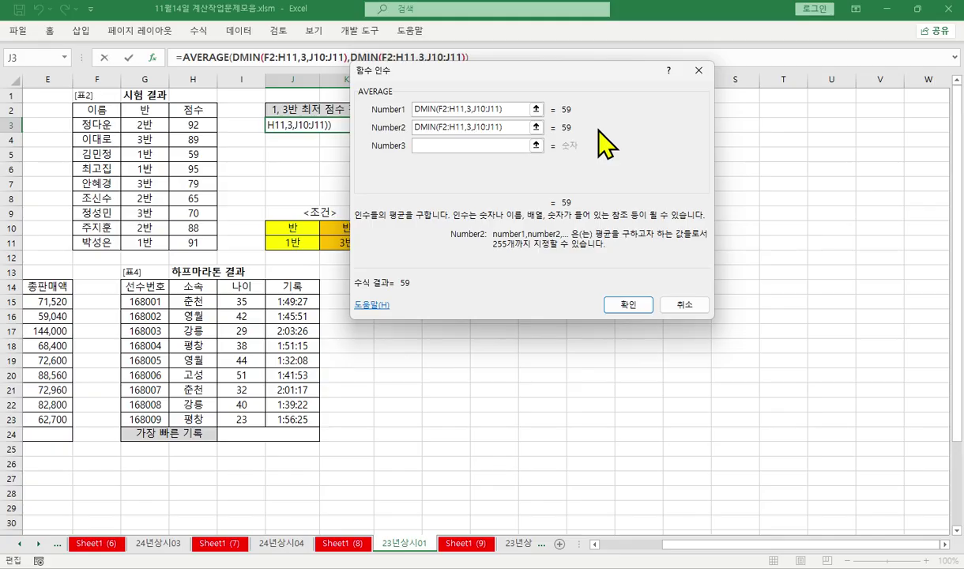
pyautogui.write('k')
pyautogui.press('Delete')
pyautogui.press('Right')
pyautogui.press('Right')
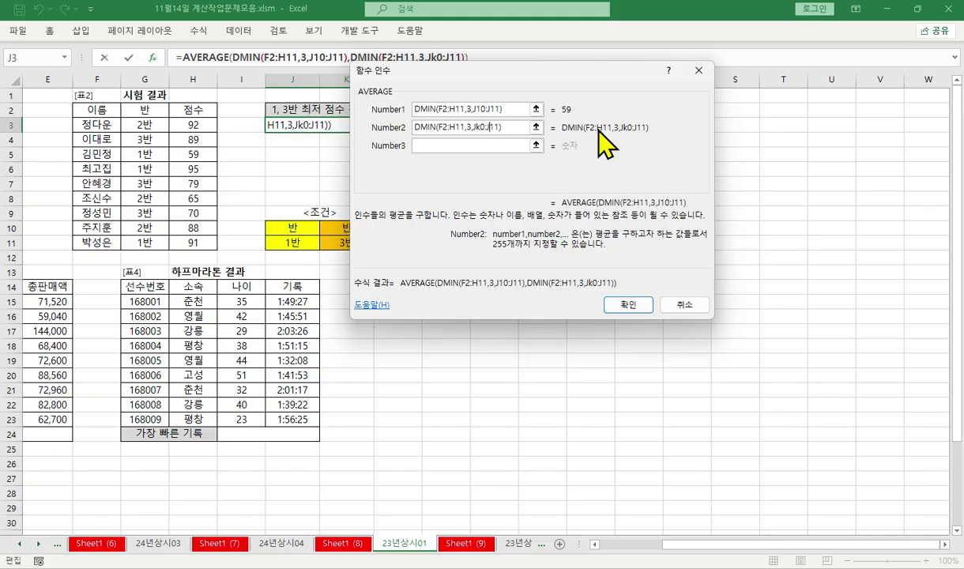
pyautogui.write('k')
pyautogui.press('Delete')
pyautogui.press('Right')
pyautogui.press('Right')
pyautogui.press('Right')
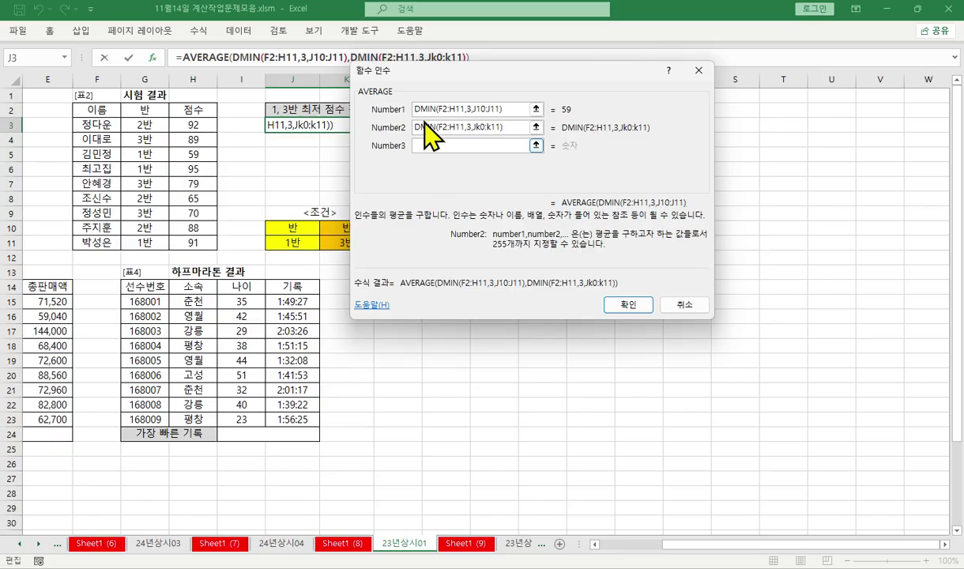
# Step: Correct the second DMIN's criteria range to K10:K11 and accept the AVERAGE formula in J3
pyautogui.click(448, 147)
pyautogui.click(470, 128)
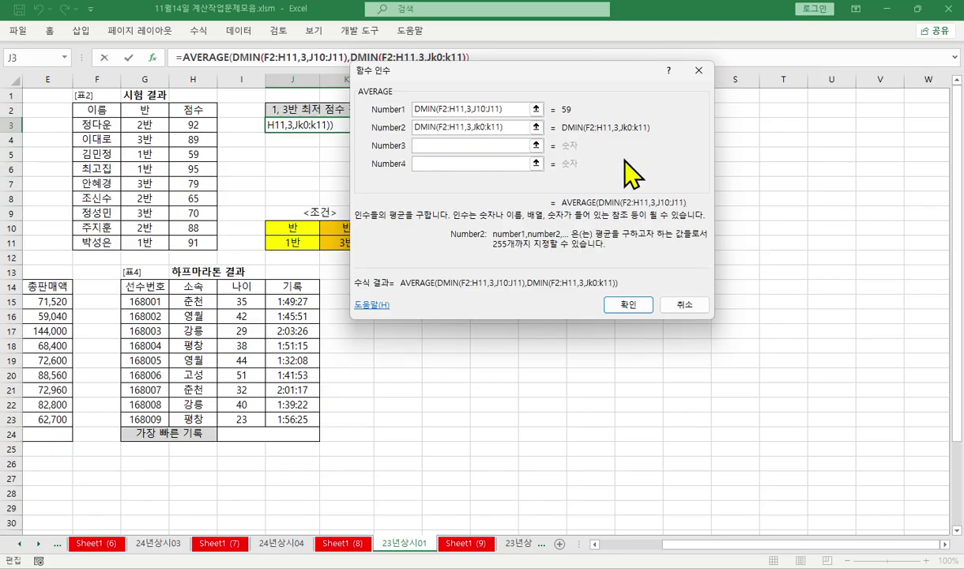
pyautogui.press('BackSpace')
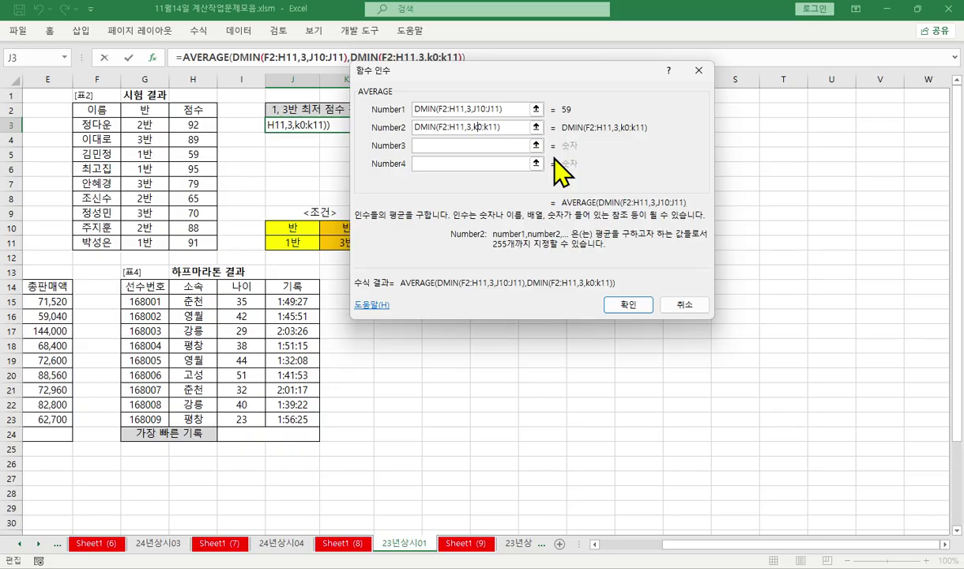
pyautogui.write('1')
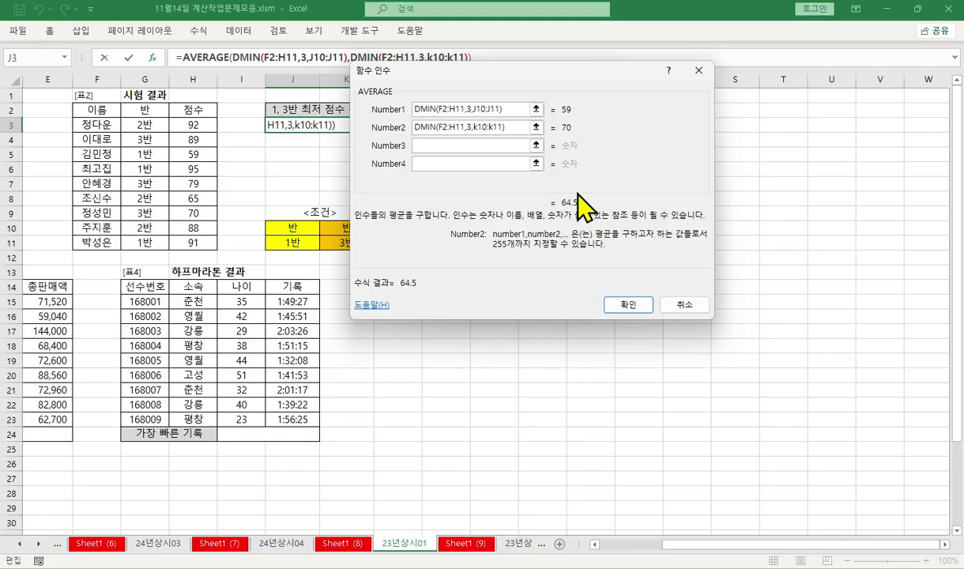
pyautogui.click(628, 305)
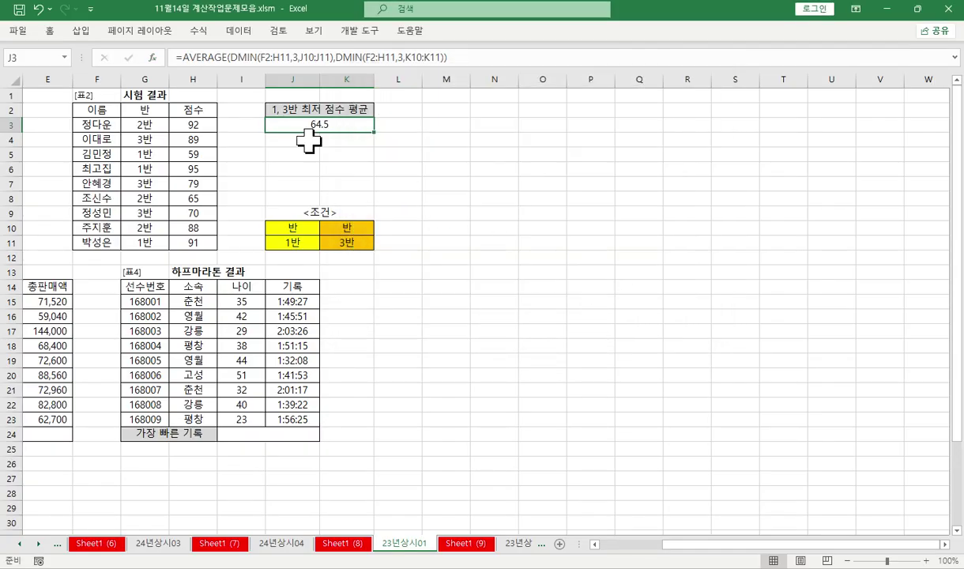
# Step: Copy the J3 formula text and paste it into cells A6, A7 and A8 of sheet Sheet1 (9)
pyautogui.click(442, 57)
pyautogui.moveTo(442, 57); pyautogui.dragTo(79, 31)
pyautogui.hotkey('ctrl', 'c')
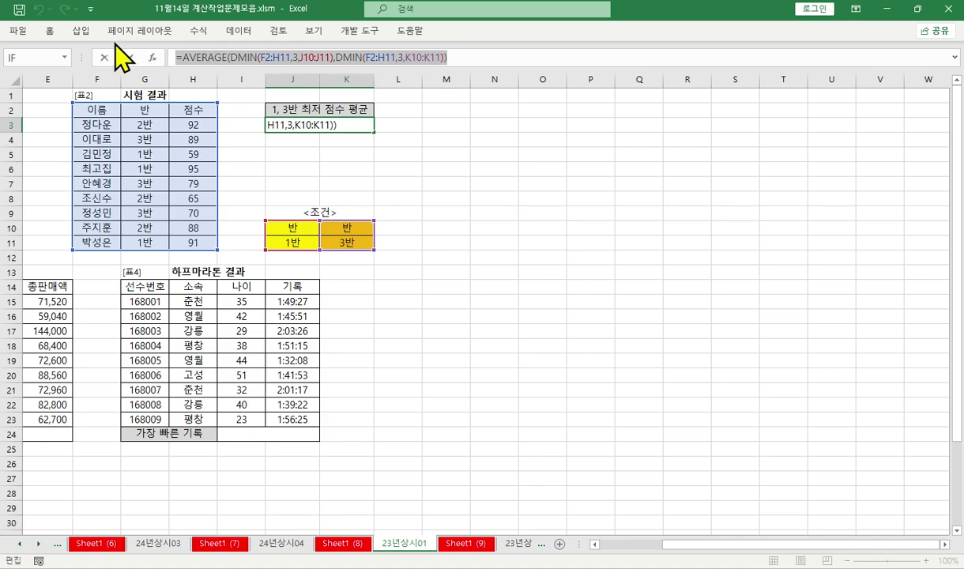
pyautogui.press('Return')
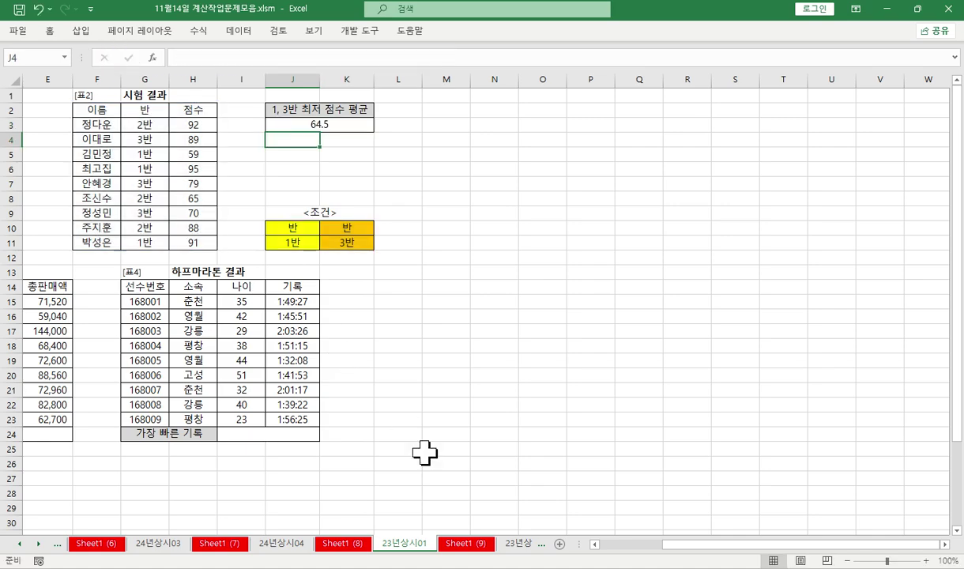
pyautogui.click(465, 544)
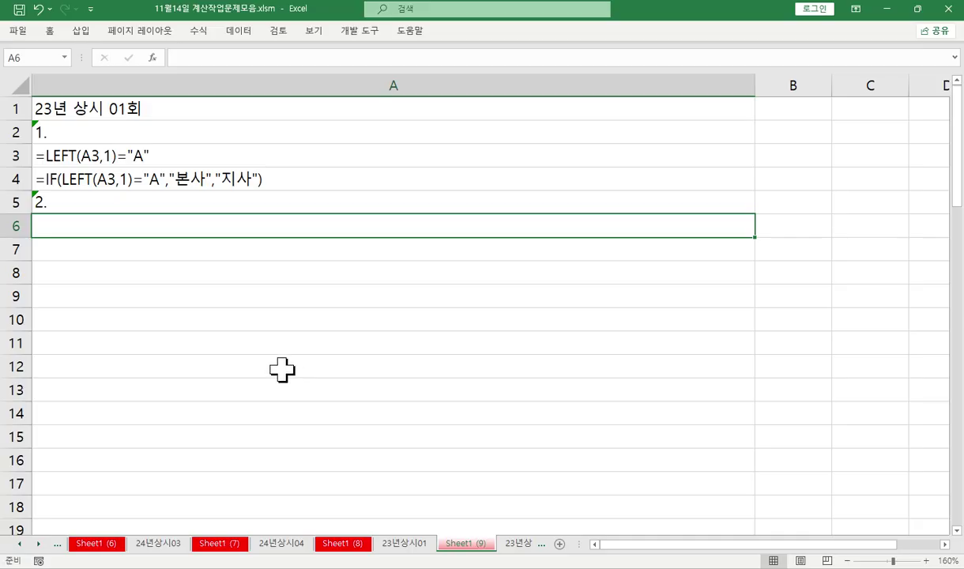
pyautogui.hotkey('ctrl', 'v')
pyautogui.click(112, 243)
pyautogui.hotkey('ctrl', 'v')
pyautogui.click(146, 275)
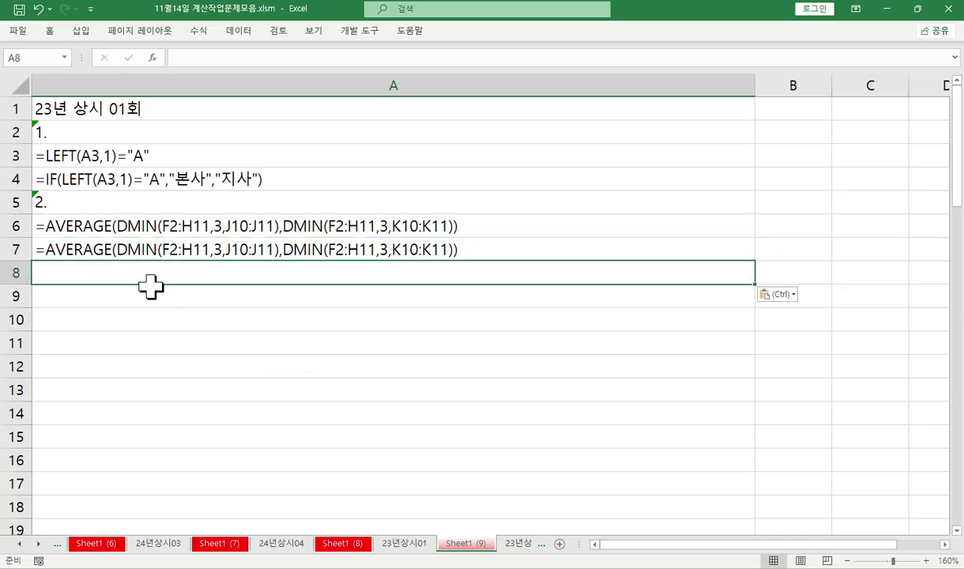
pyautogui.hotkey('ctrl', 'v')
# Step: Trim the noted formula in A6 to =DMIN(F2:H11,3,J10:J11)
pyautogui.doubleClick(37, 228)
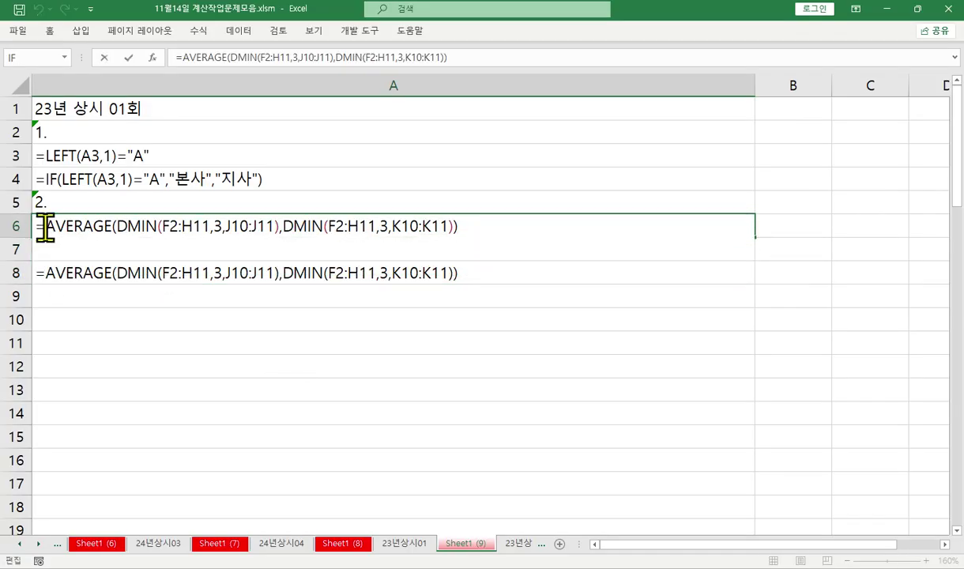
pyautogui.doubleClick(95, 229)
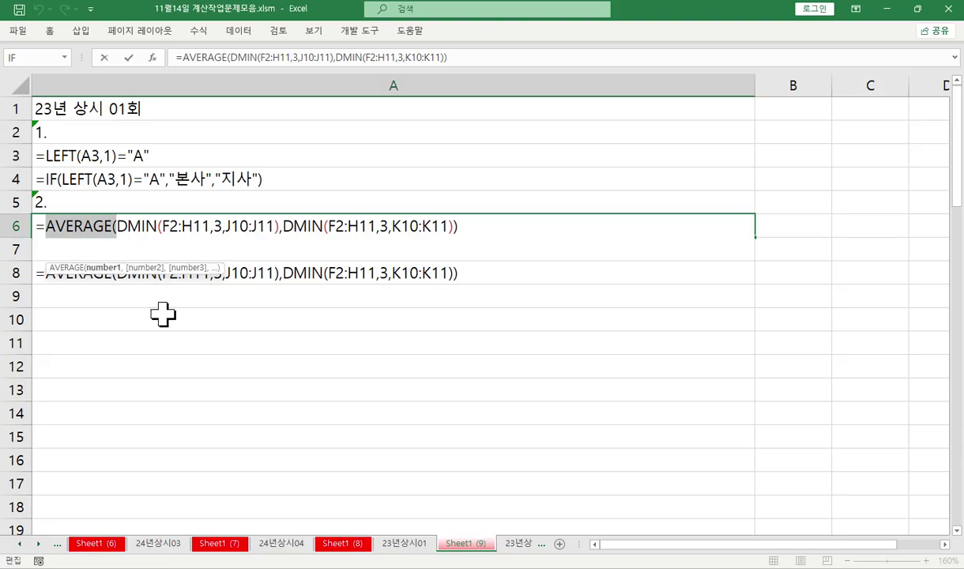
pyautogui.press('Delete')
pyautogui.press('Delete')
pyautogui.click(207, 227)
pyautogui.hotkey('shift', 'End')
pyautogui.press('Delete')
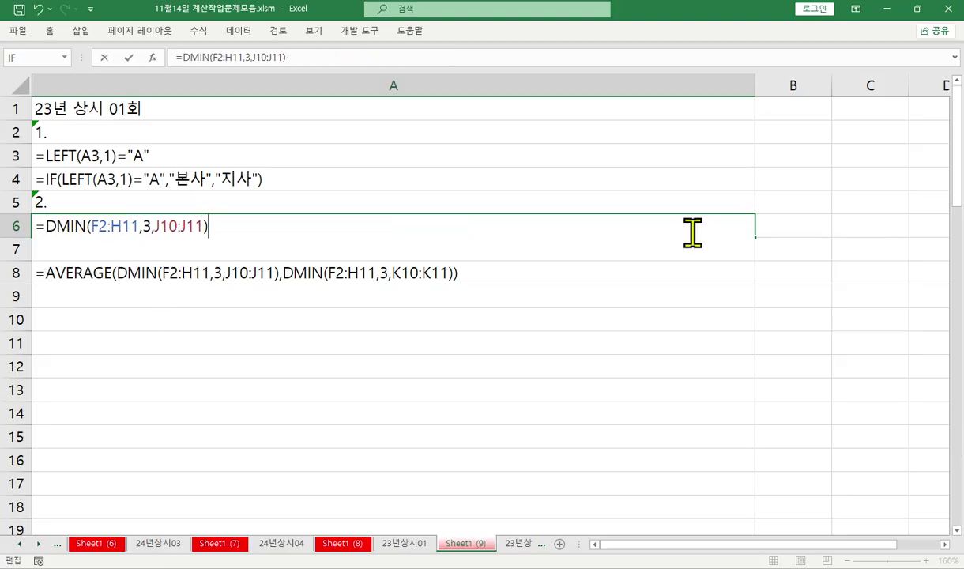
pyautogui.press('Return')
# Step: Shorten the noted formula in A7 to =AVERAGE(DMIN(F2:H11,3,J10:J11) by removing the second DMIN part
pyautogui.click(277, 270)
pyautogui.doubleClick(282, 248)
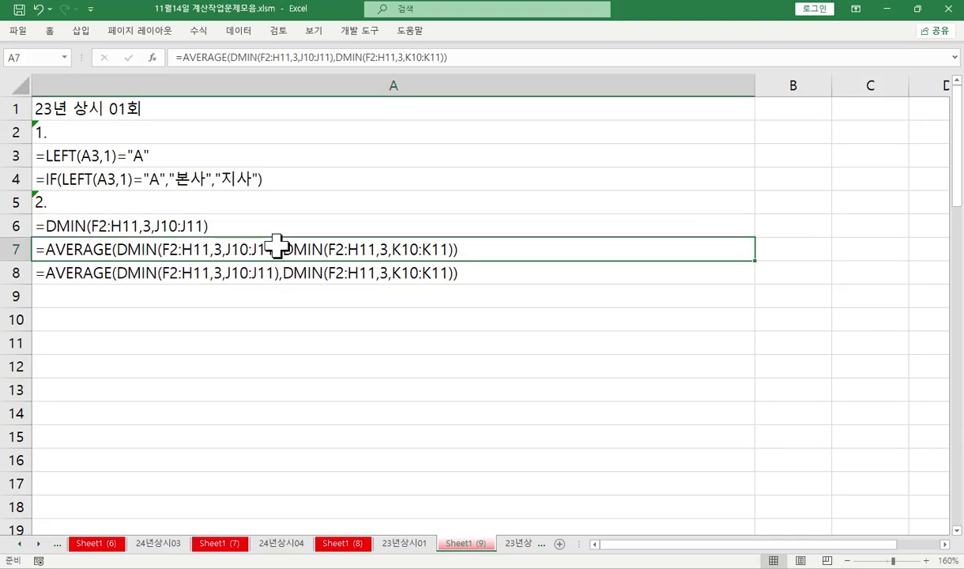
pyautogui.moveTo(281, 249); pyautogui.dragTo(714, 250)
pyautogui.press('Delete')
pyautogui.press('Return')
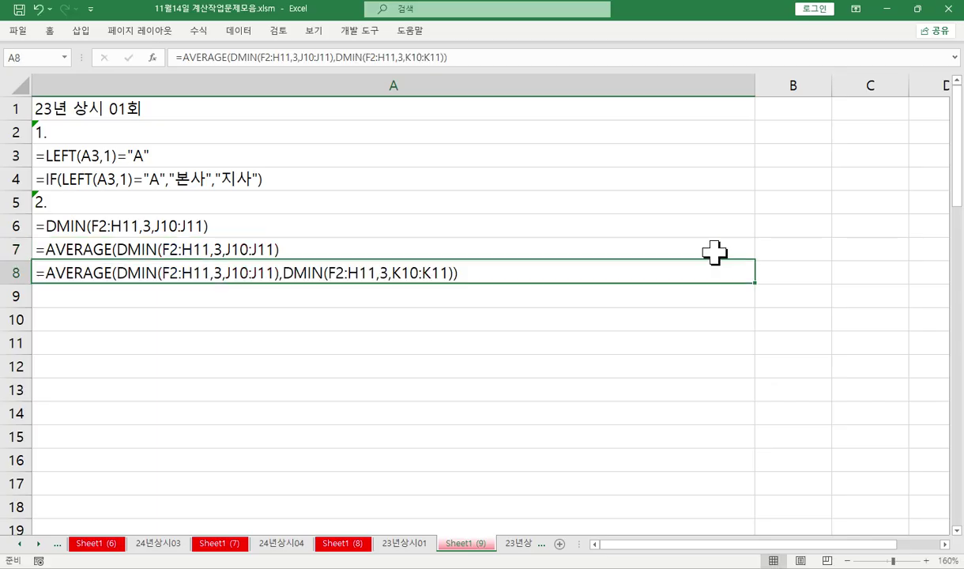
pyautogui.press('Return')
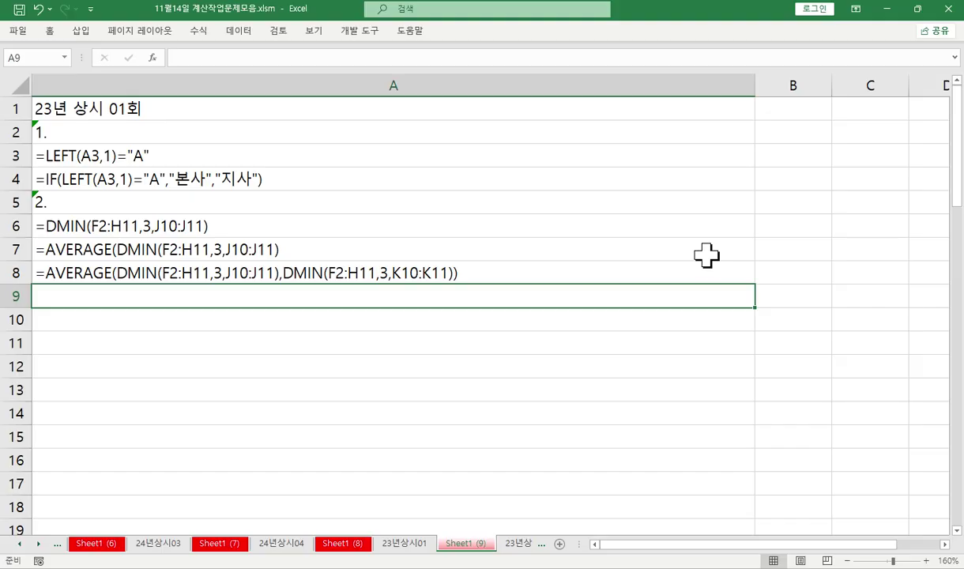
# Step: Return to sheet 23년상시01, review the 표2 criteria, and examine the 판매량 range D15:D23 for 표3's ratio problem
pyautogui.click(404, 543)
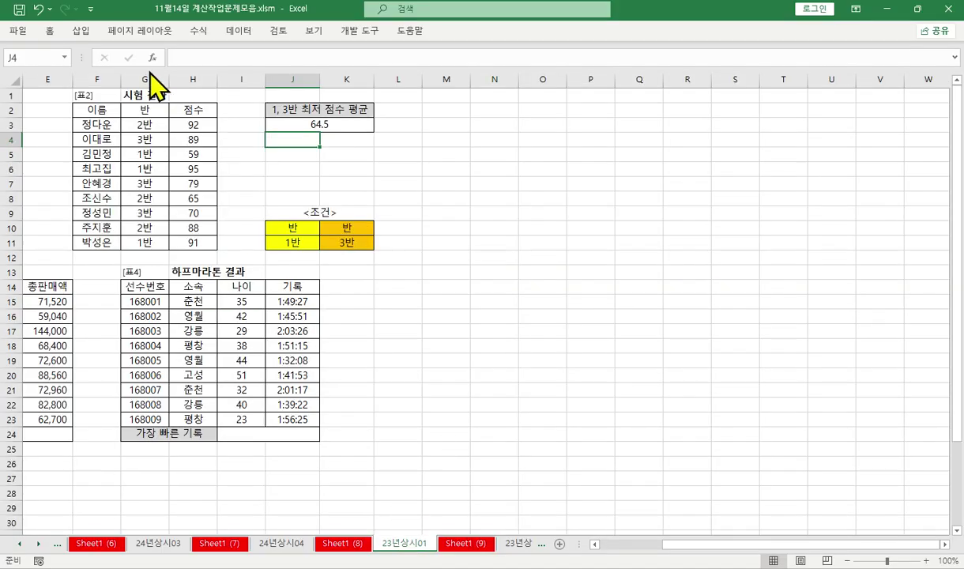
pyautogui.click(319, 124)
pyautogui.moveTo(290, 228); pyautogui.dragTo(310, 241)
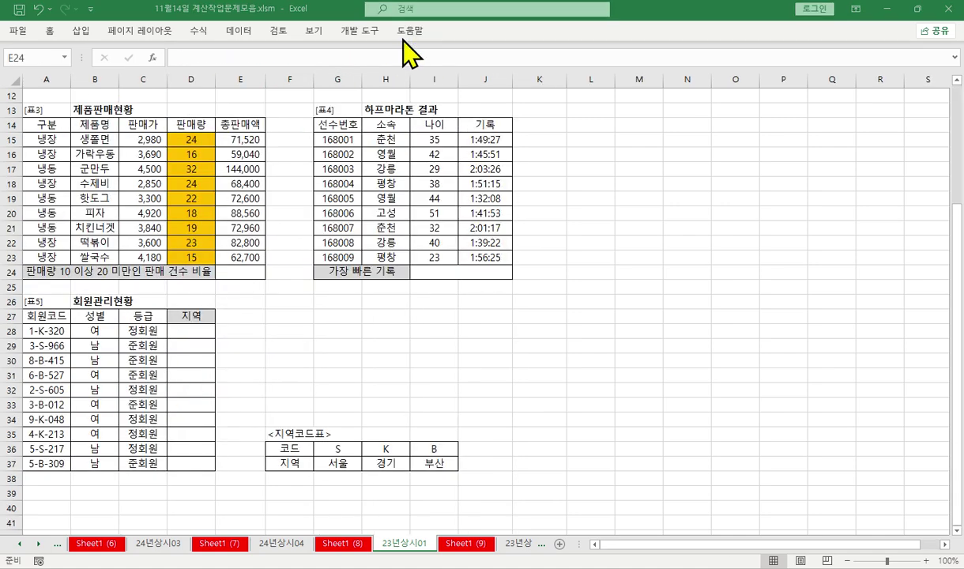
pyautogui.moveTo(192, 140); pyautogui.dragTo(192, 257)
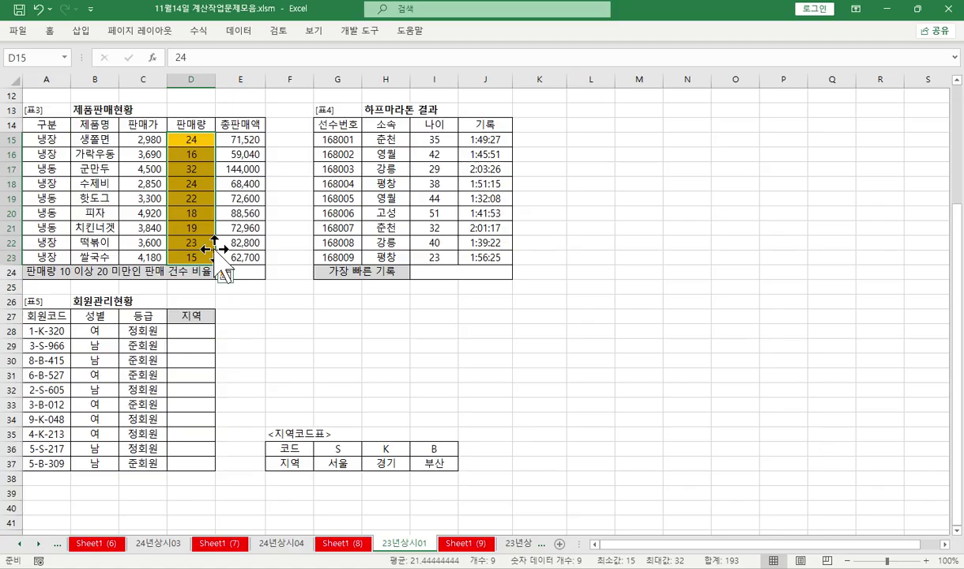
pyautogui.moveTo(191, 140); pyautogui.dragTo(191, 255)
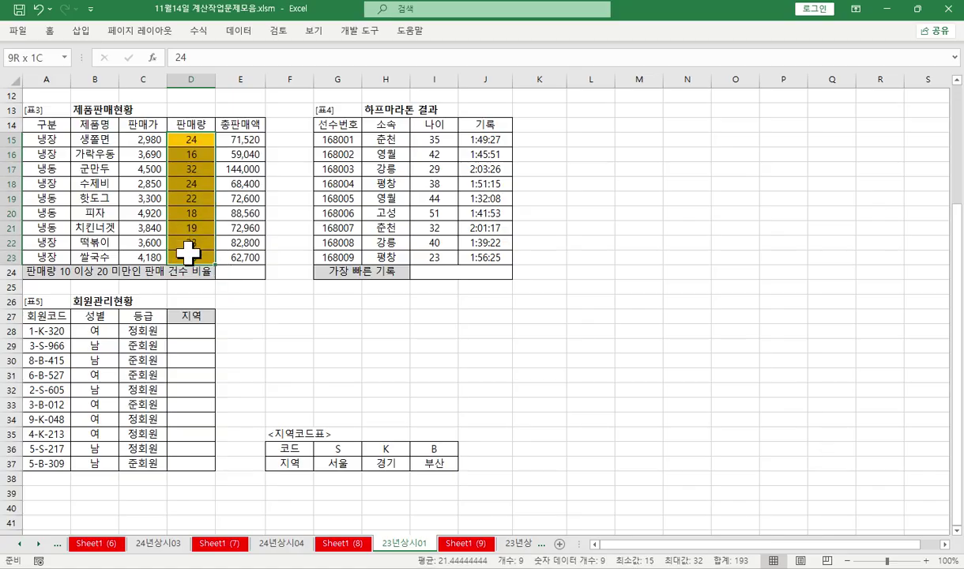
# Step: In E24, start a COUNTIFS formula whose first condition counts values in D15:D23 that are ">=10"
pyautogui.click(243, 271)
pyautogui.click(290, 59)
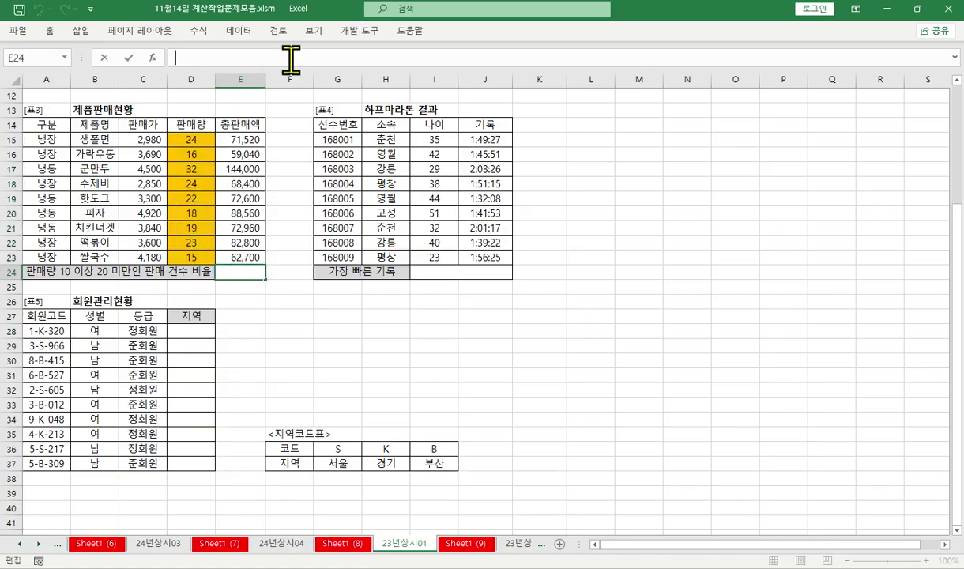
pyautogui.write('=cou')
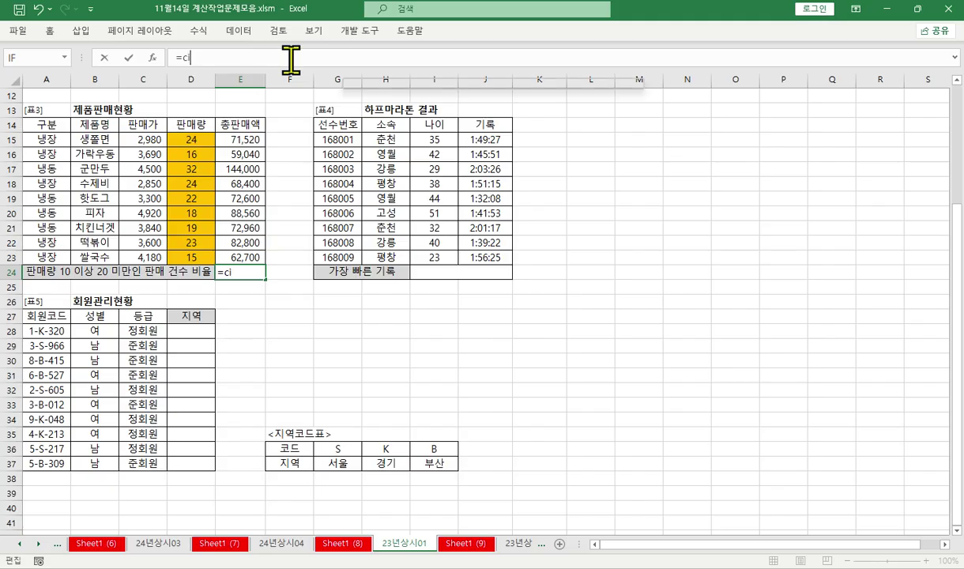
pyautogui.press('Down')
pyautogui.press('Down')
pyautogui.press('Down')
pyautogui.press('Down')
pyautogui.press('Tab')
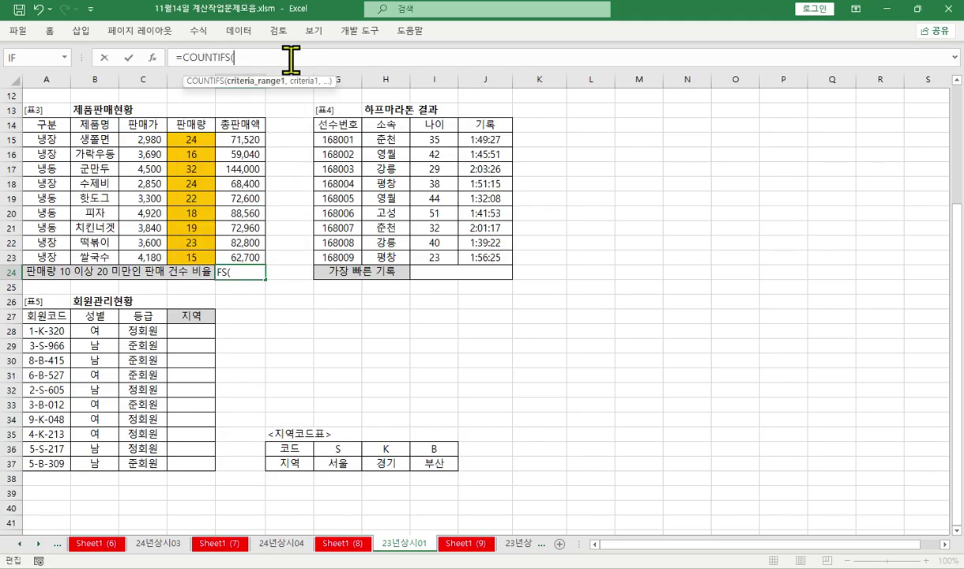
pyautogui.hotkey('ctrl', 'a')
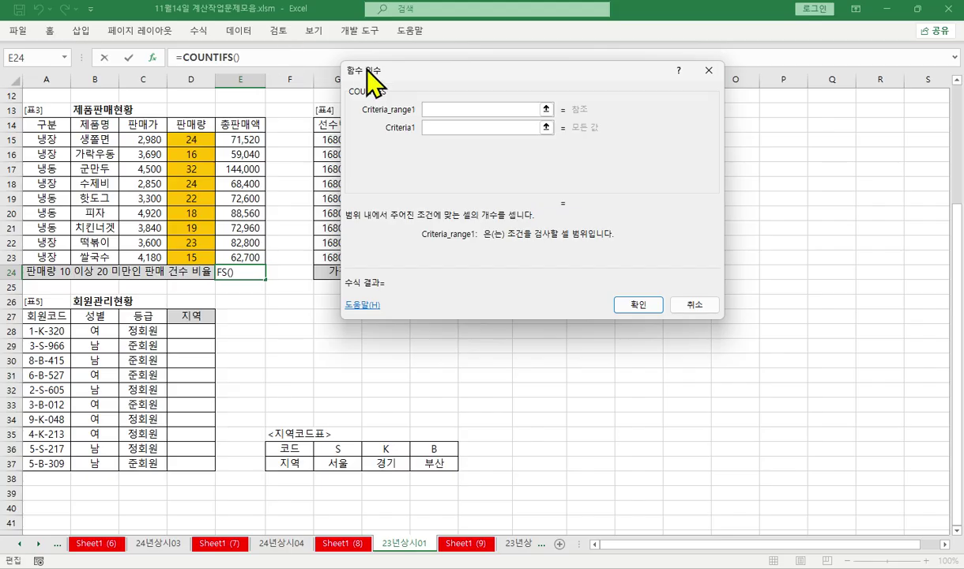
pyautogui.moveTo(355, 70); pyautogui.dragTo(302, 64)
pyautogui.moveTo(194, 145); pyautogui.dragTo(193, 253)
pyautogui.click(373, 127)
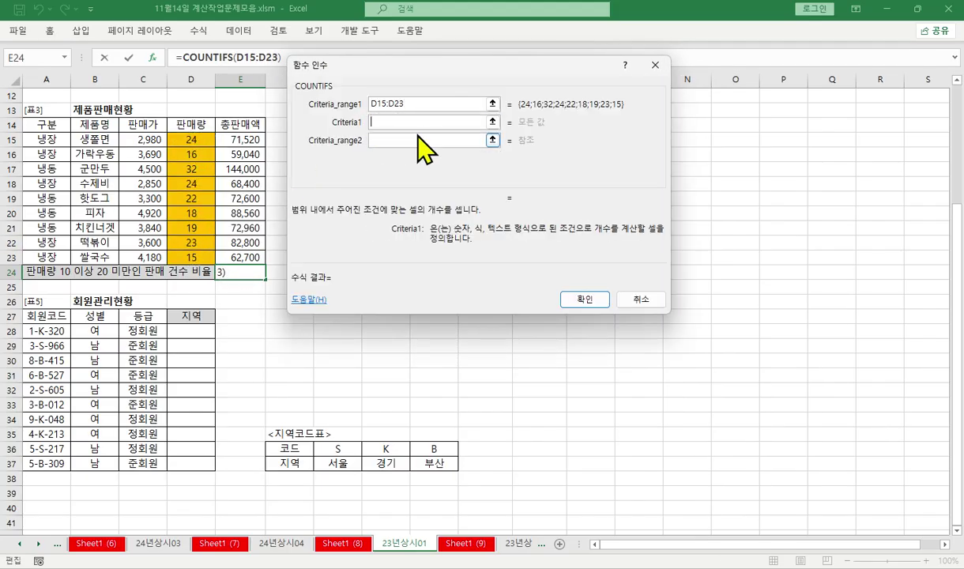
pyautogui.write('>=10')
# Step: Add a second COUNTIFS condition of "<20" on D15:D23 and complete the formula in E24
pyautogui.click(436, 140)
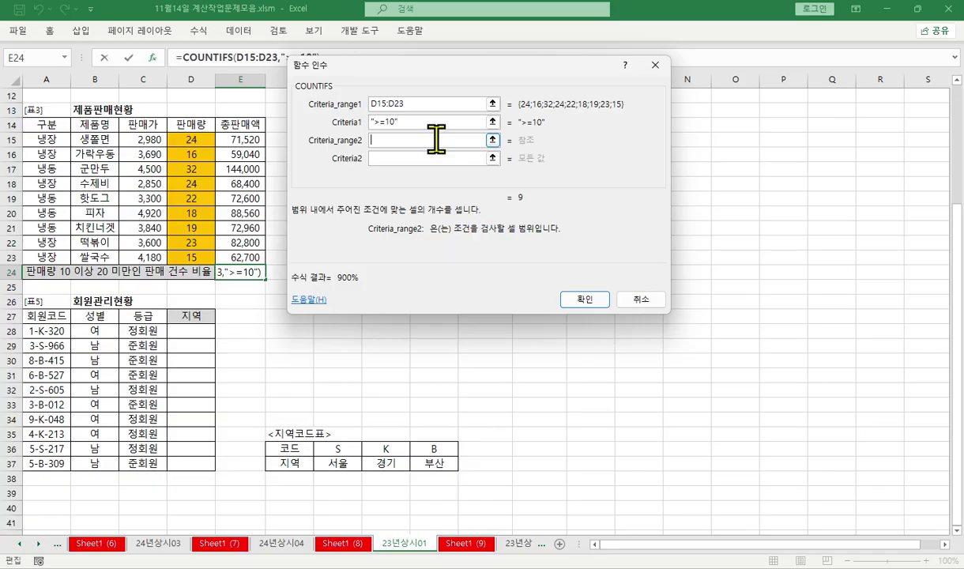
pyautogui.moveTo(191, 140); pyautogui.dragTo(196, 263)
pyautogui.click(417, 157)
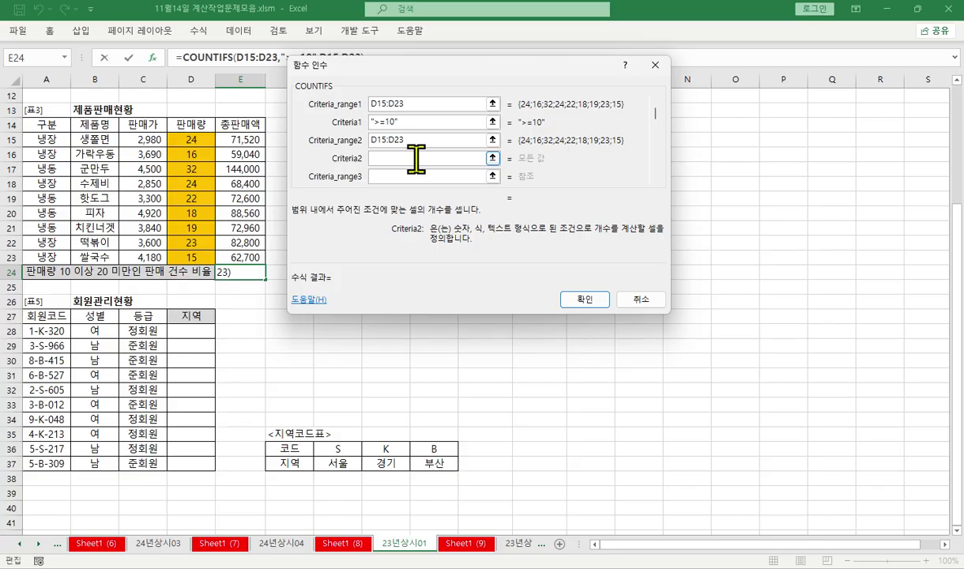
pyautogui.write('<20')
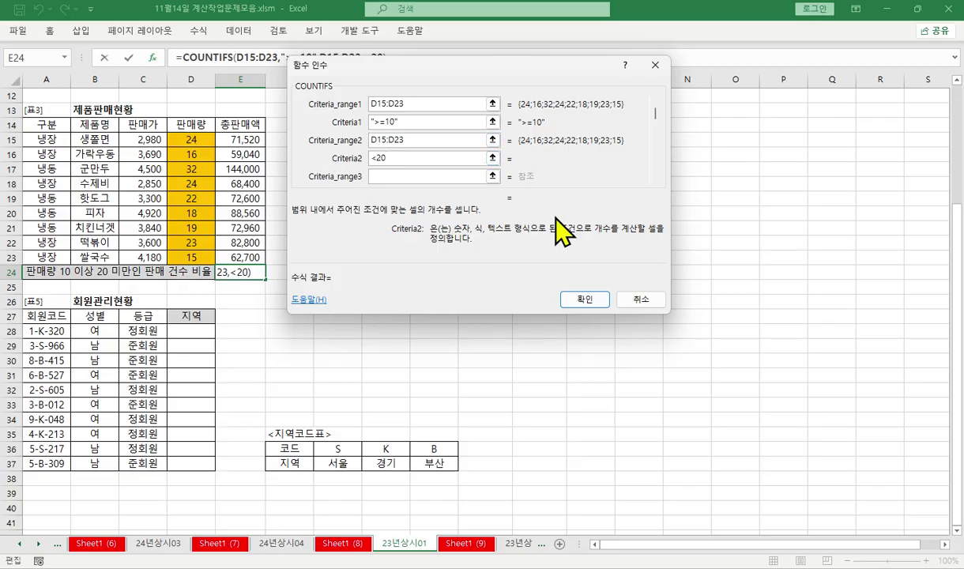
pyautogui.press('Tab')
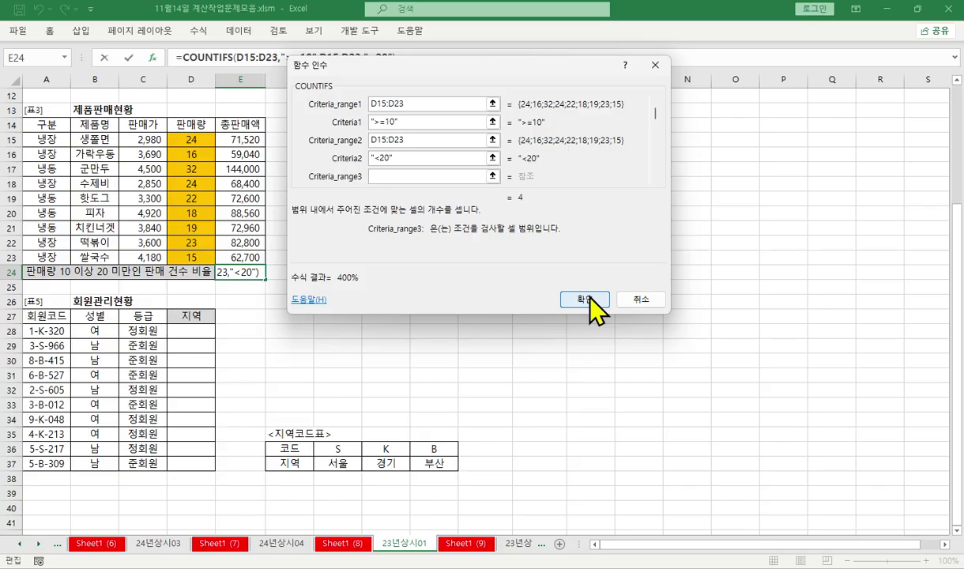
pyautogui.moveTo(415, 103); pyautogui.dragTo(354, 102)
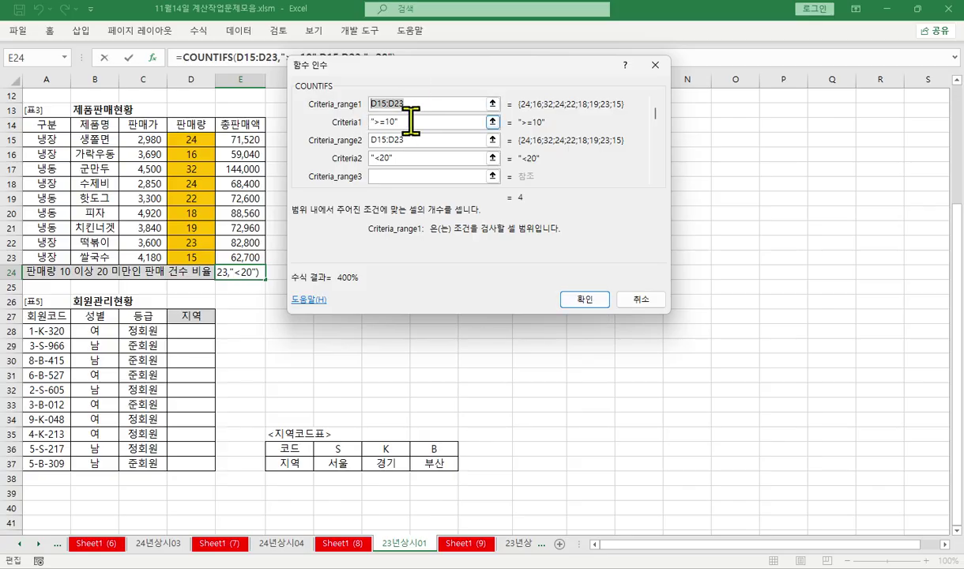
pyautogui.moveTo(410, 121); pyautogui.dragTo(371, 122)
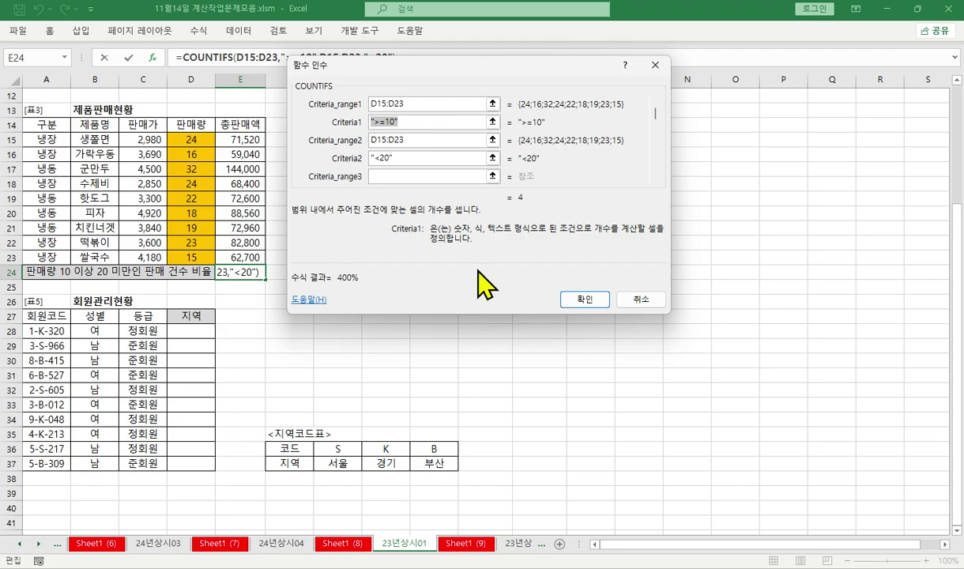
pyautogui.click(577, 298)
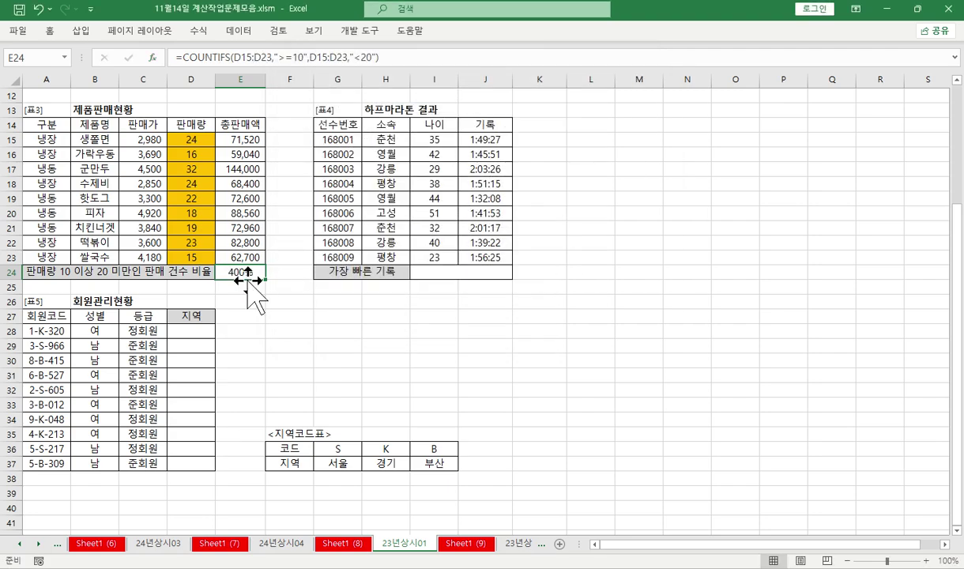
# Step: Extend the E24 formula to divide the COUNTIFS result by COUNT(D15:D23)
pyautogui.click(434, 62)
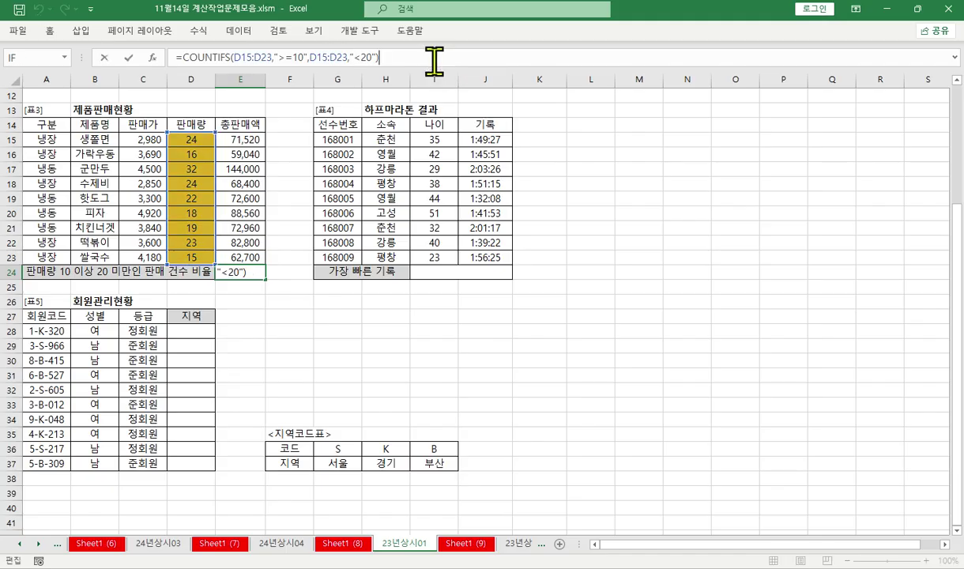
pyautogui.write('/cou')
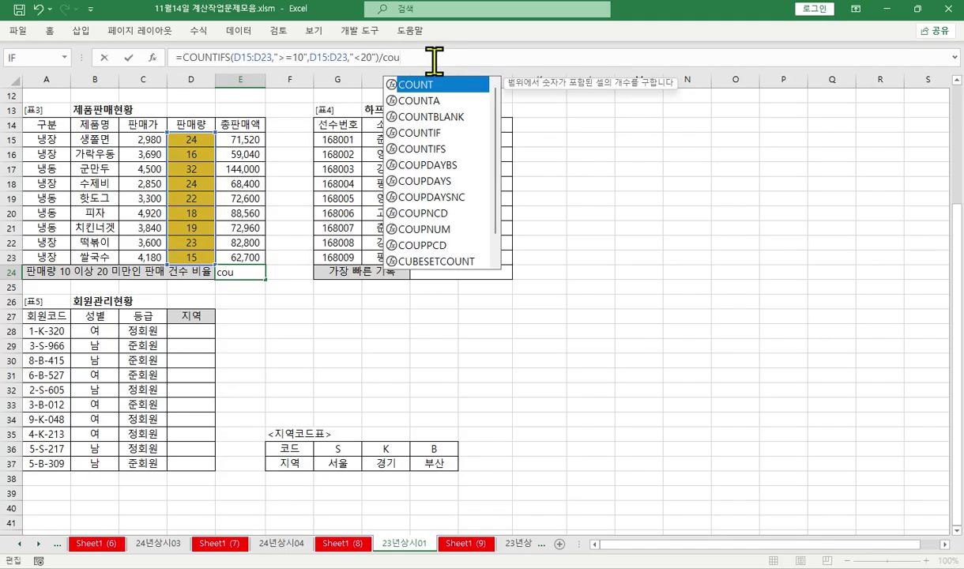
pyautogui.press('Tab')
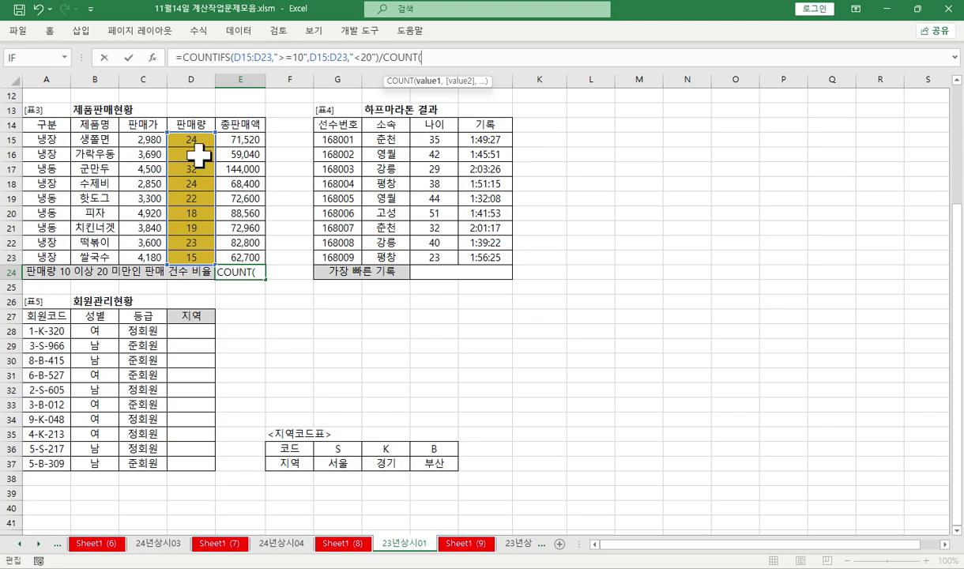
pyautogui.moveTo(198, 141); pyautogui.dragTo(198, 256)
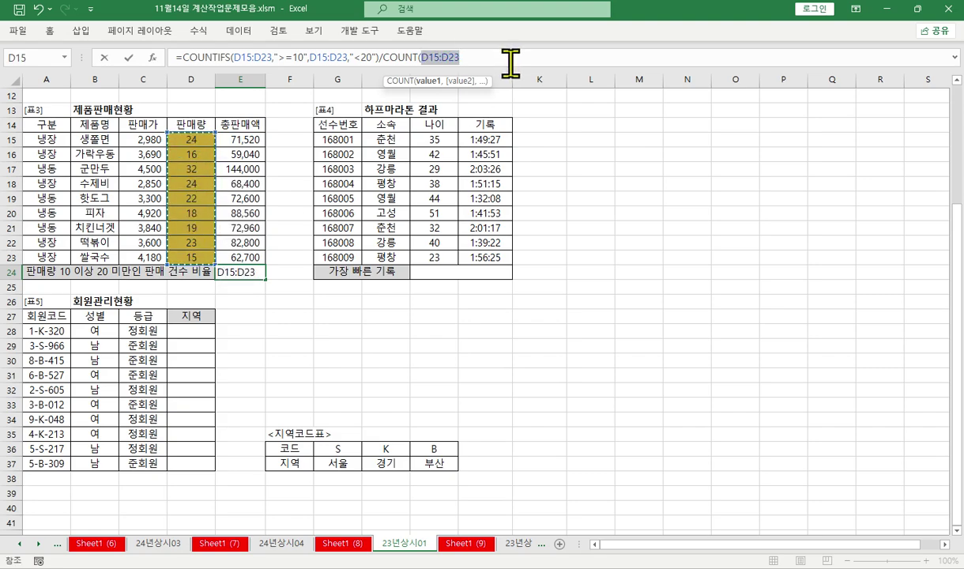
pyautogui.write(')')
pyautogui.press('Return')
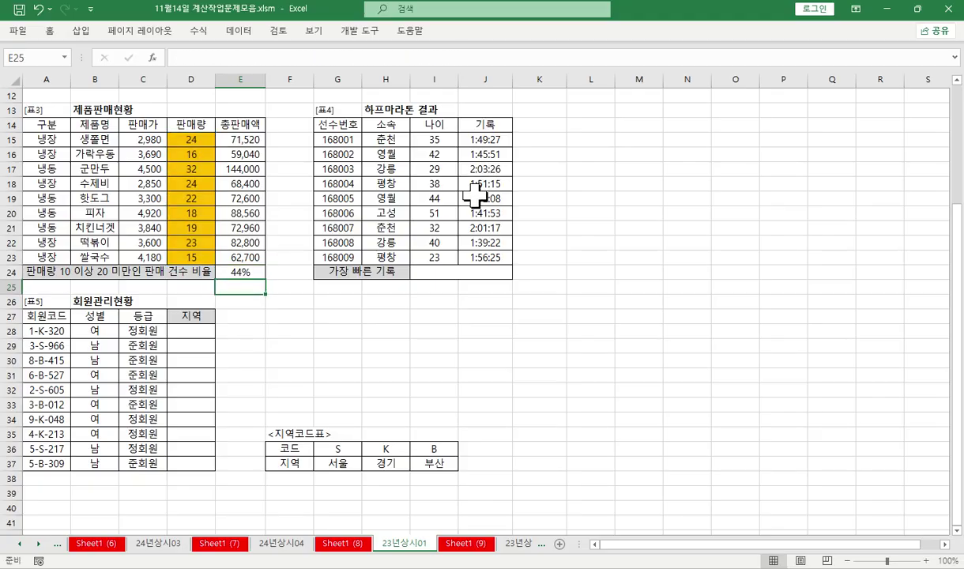
# Step: Copy E24's formula text and, under a new heading "3." in A9 of sheet Sheet1 (9), paste it into A10 and A11
pyautogui.click(253, 268)
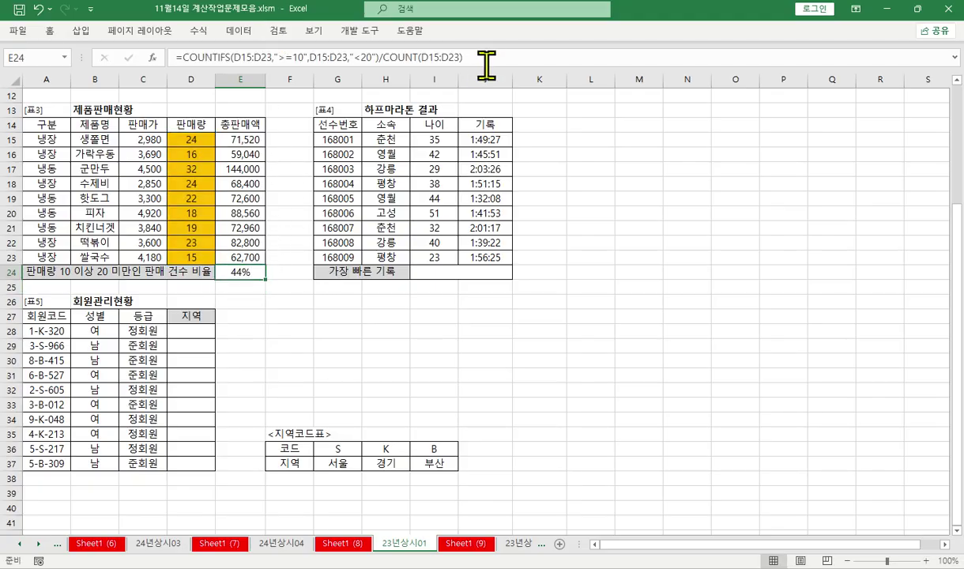
pyautogui.moveTo(466, 58); pyautogui.dragTo(168, 49)
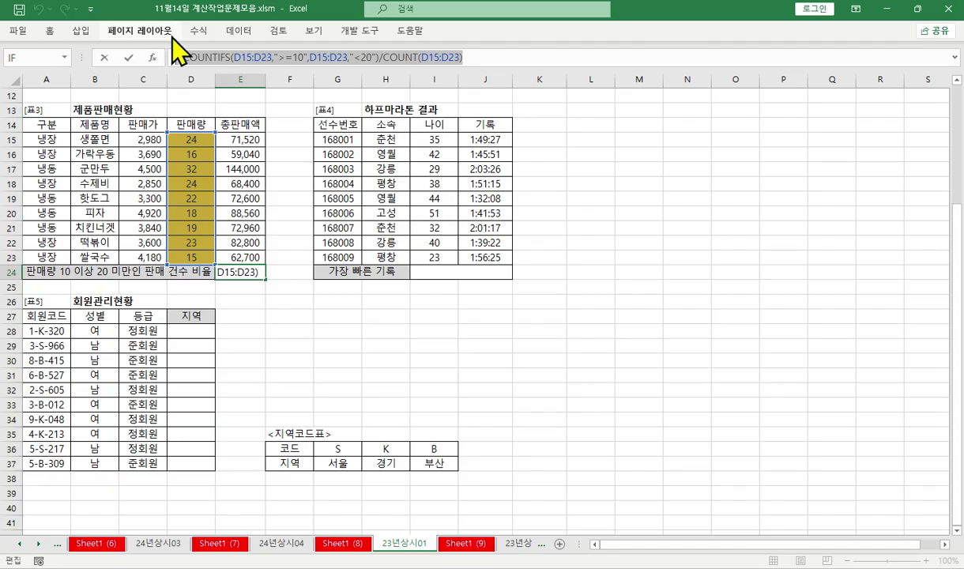
pyautogui.press('Return')
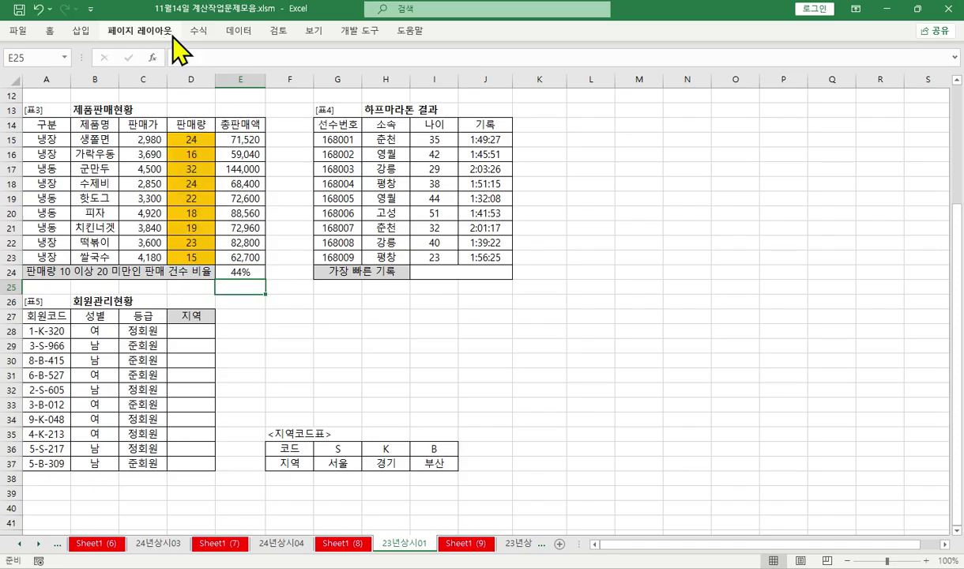
pyautogui.click(464, 542)
pyautogui.write('3.')
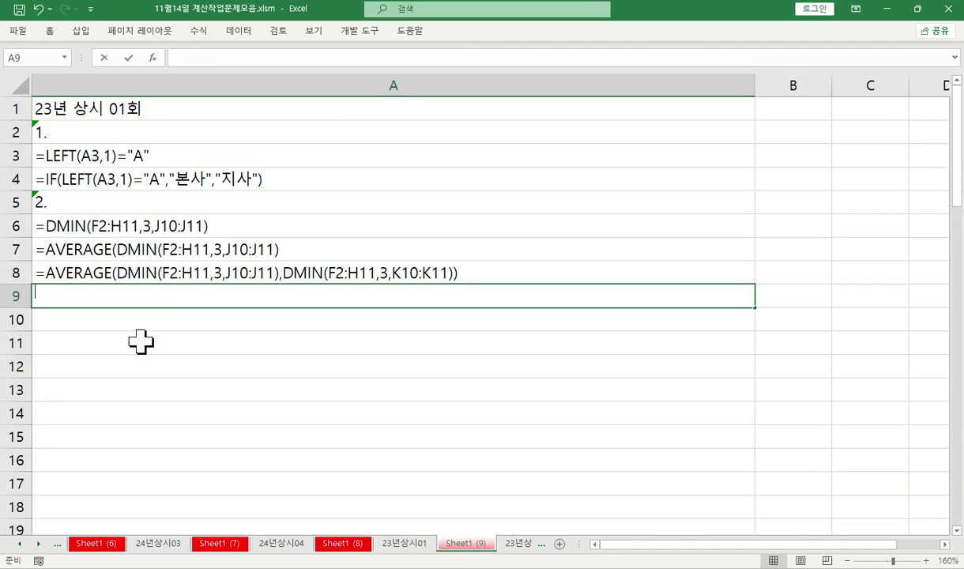
pyautogui.press('Return')
pyautogui.hotkey('ctrl', 'v')
pyautogui.press('Down')
pyautogui.hotkey('ctrl', 'v')
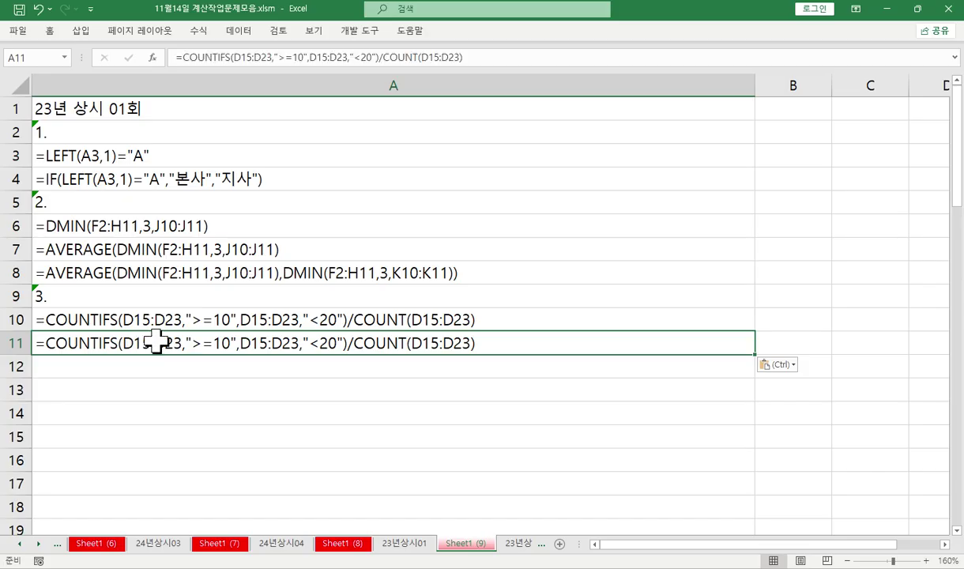
# Step: Trim the noted formula in A10 to =COUNTIFS(D15:D23,">=10",D15:D23,"<20")
pyautogui.doubleClick(352, 319)
pyautogui.moveTo(353, 319); pyautogui.dragTo(580, 338)
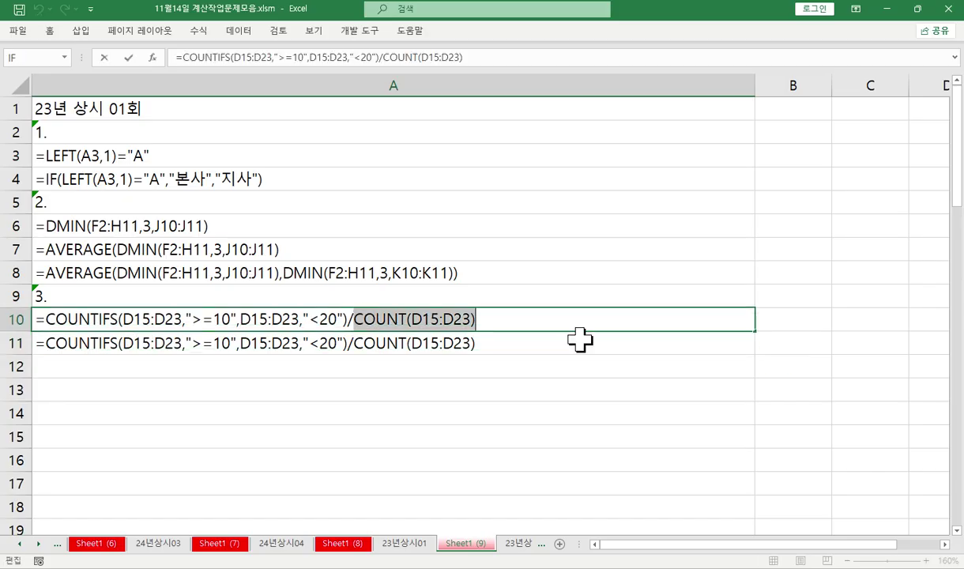
pyautogui.press('BackSpace')
pyautogui.press('BackSpace')
pyautogui.press('Return')
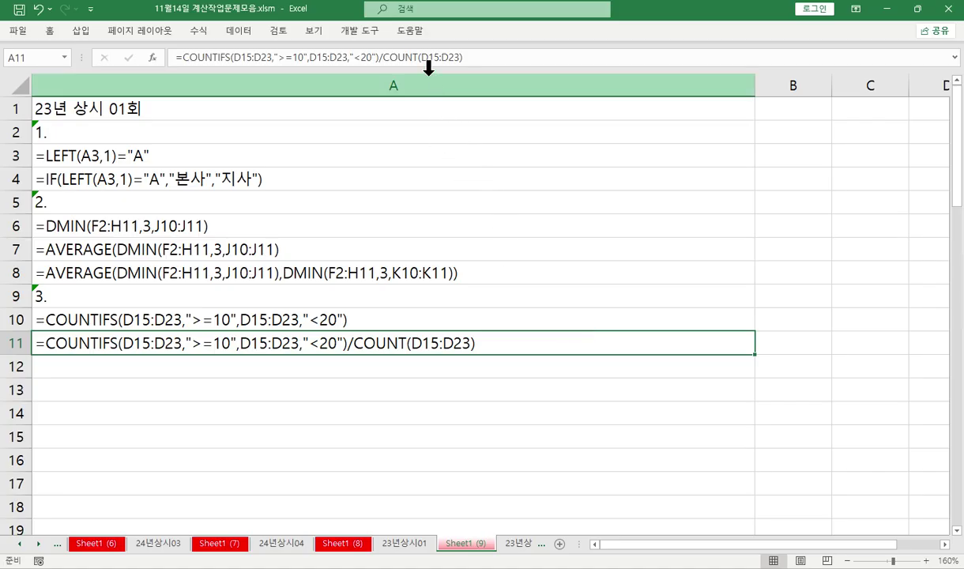
# Step: On sheet 23년상시01, find 표4's fastest record by entering =SMALL(J15:J23,1) in I24
pyautogui.hotkey('ctrl', 'pageup')
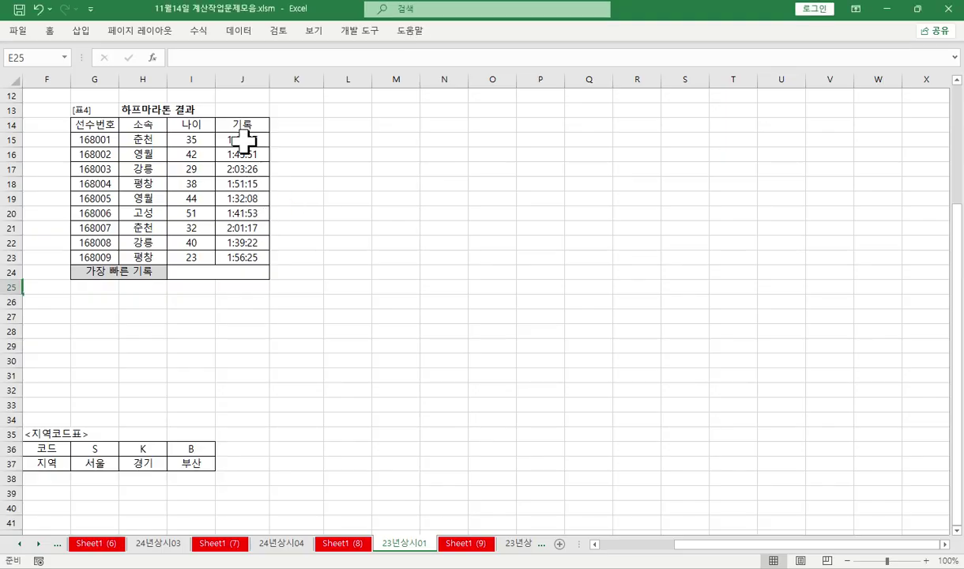
pyautogui.moveTo(242, 139); pyautogui.dragTo(240, 261)
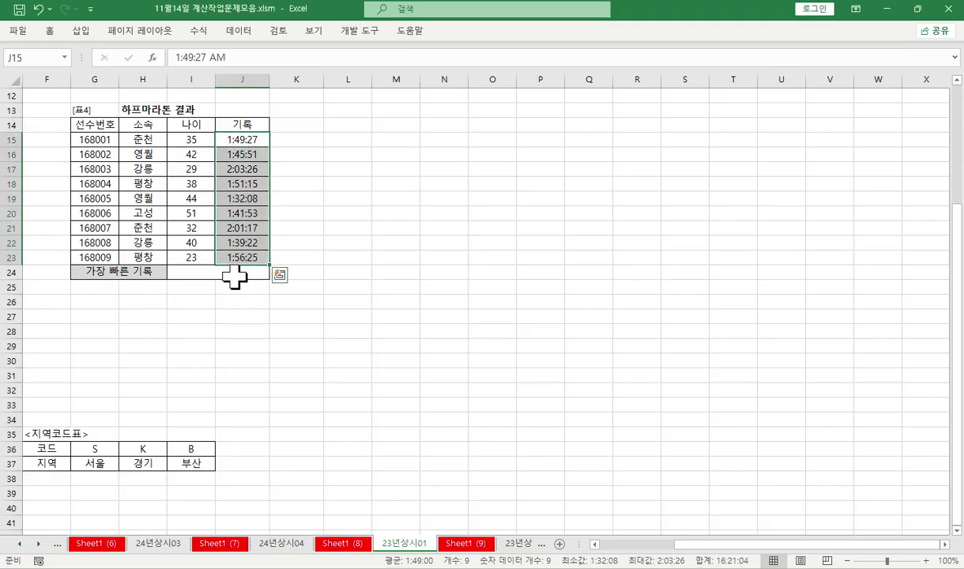
pyautogui.click(235, 273)
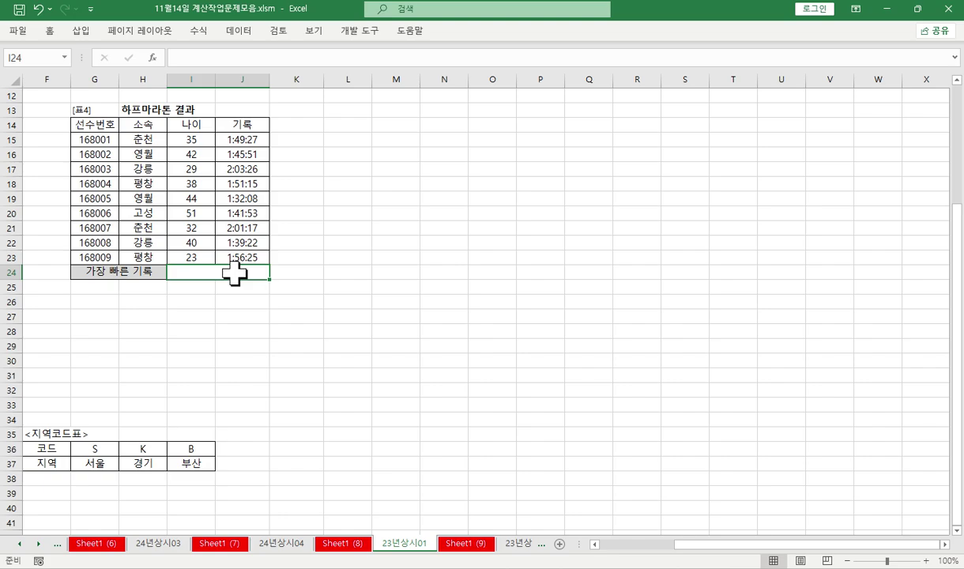
pyautogui.click(239, 205)
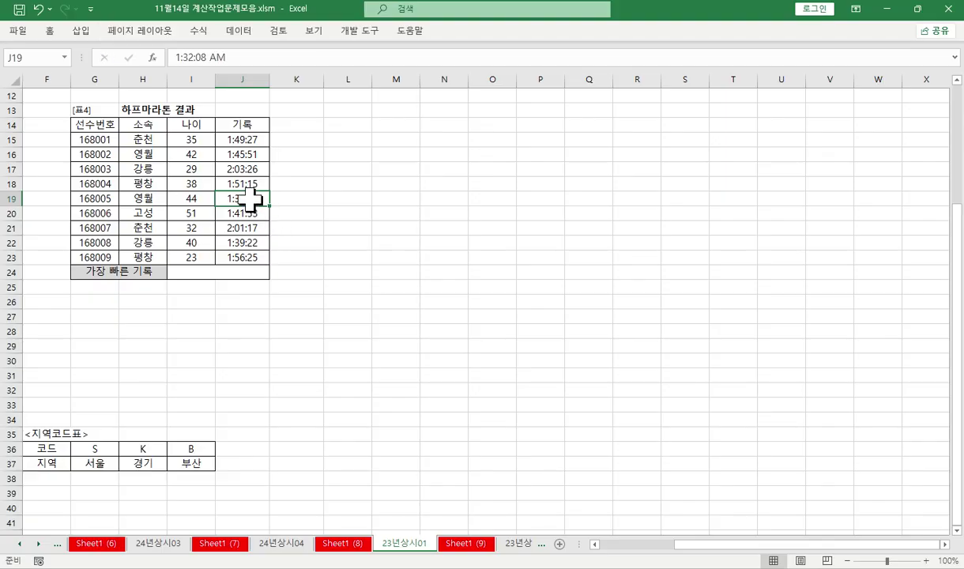
pyautogui.click(224, 272)
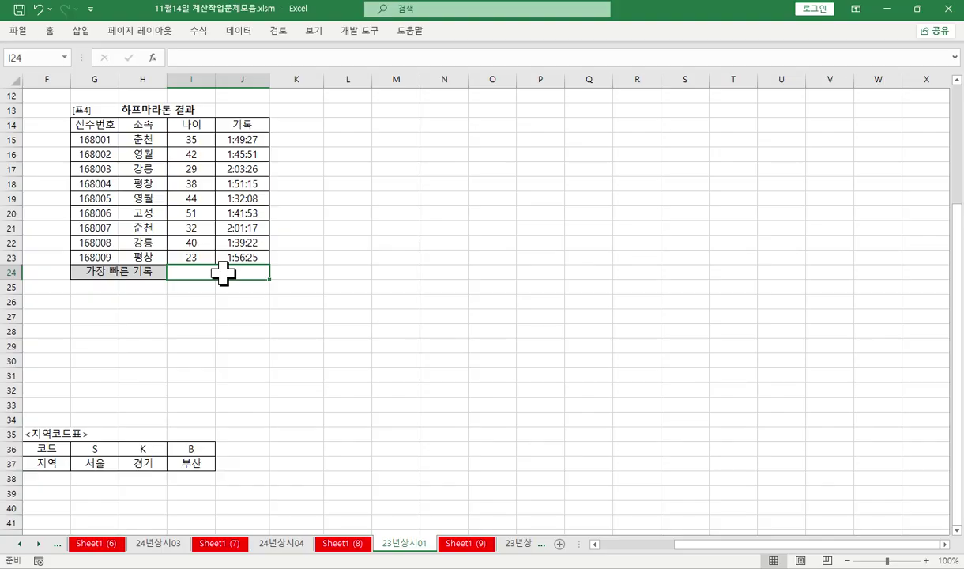
pyautogui.click(186, 59)
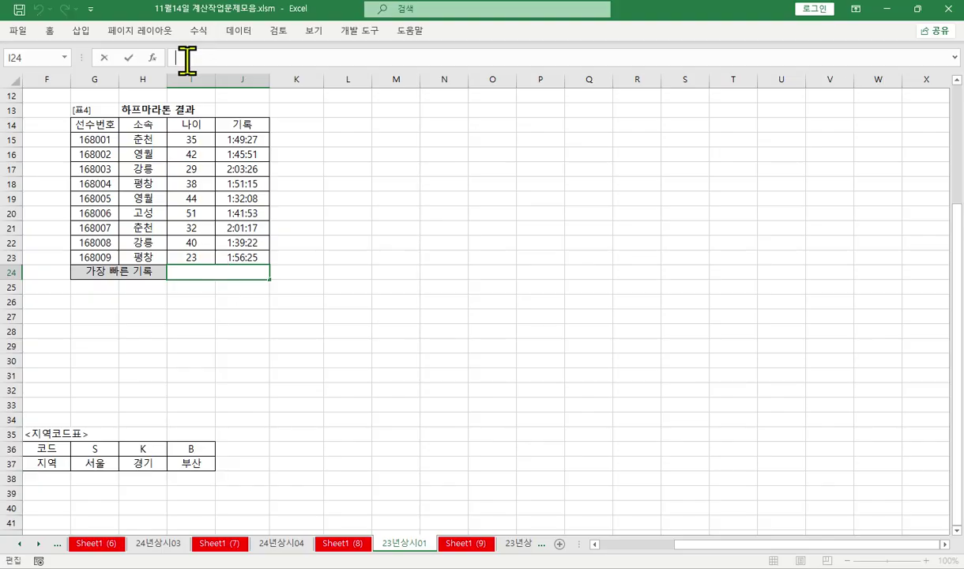
pyautogui.write('=sm')
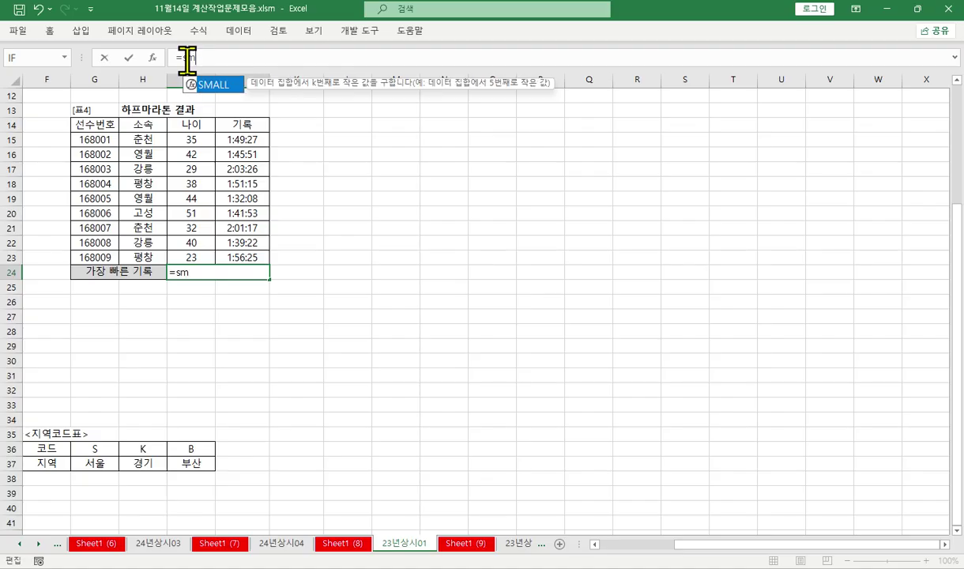
pyautogui.press('Tab')
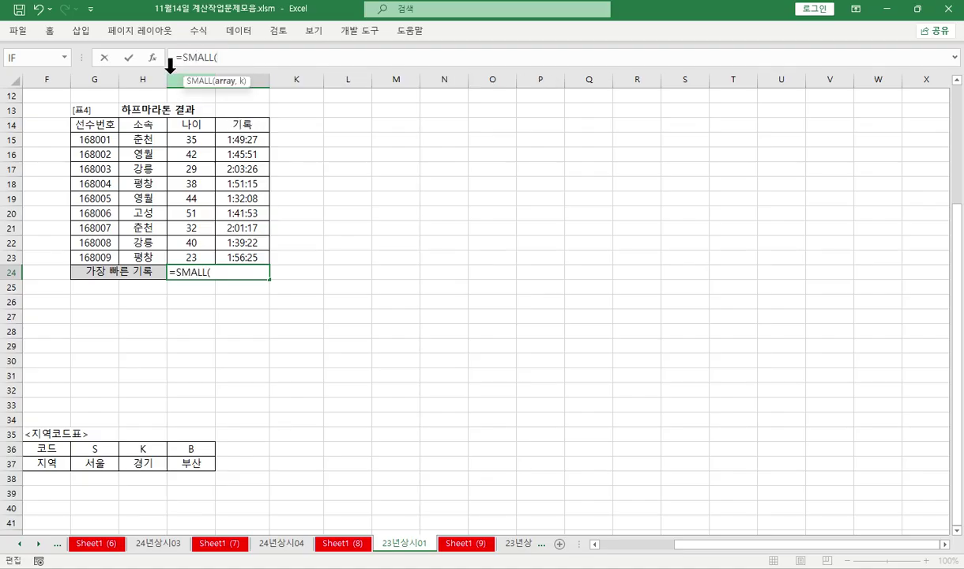
pyautogui.click(152, 58)
pyautogui.moveTo(241, 139); pyautogui.dragTo(245, 256)
pyautogui.click(397, 150)
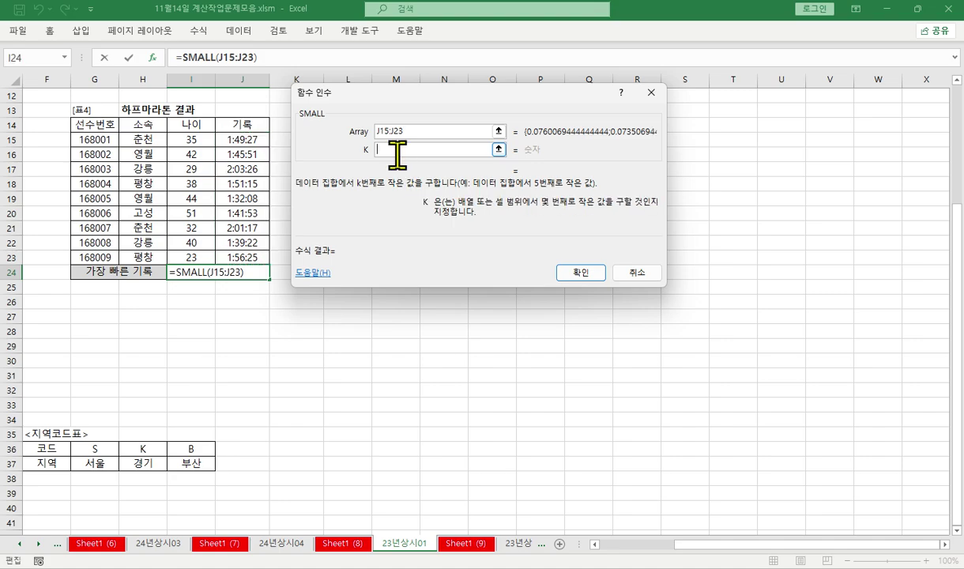
pyautogui.write('1')
pyautogui.press('Return')
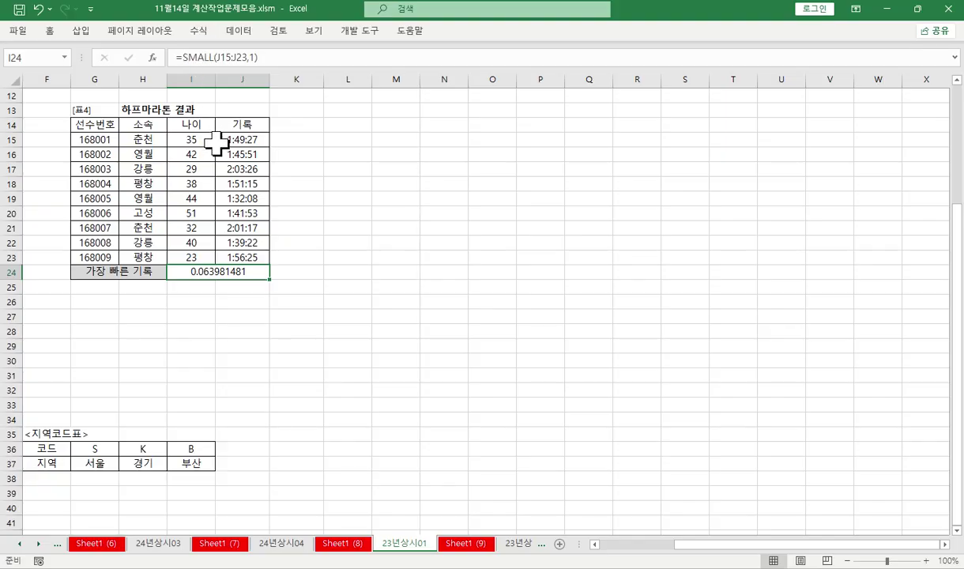
# Step: Wrap the I24 formula in HOUR to make =HOUR(SMALL(J15:J23,1)), copying the SMALL(J15:J23,1) part for reuse
pyautogui.click(180, 56)
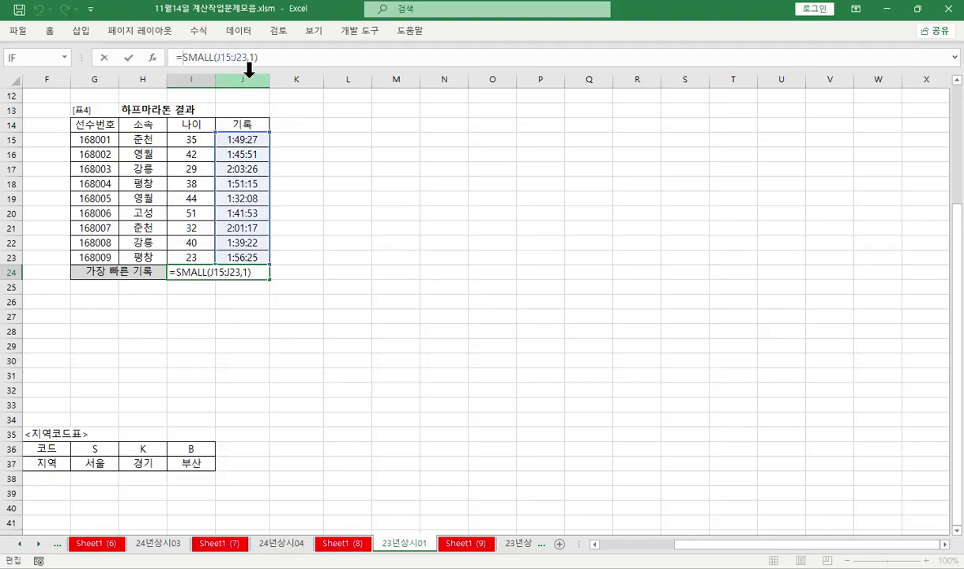
pyautogui.write('HOUR(')
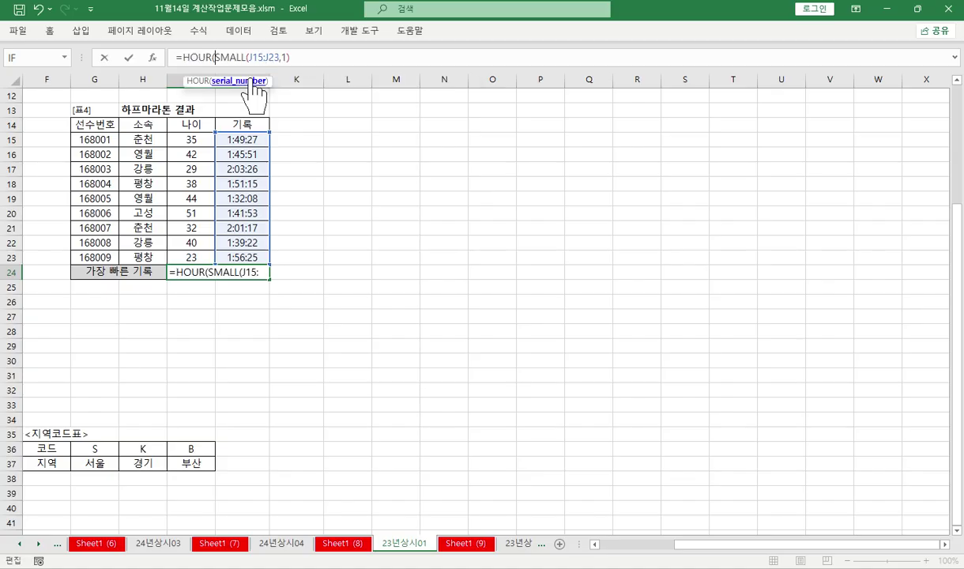
pyautogui.hotkey('shift', 'End')
pyautogui.hotkey('ctrl', 'c')
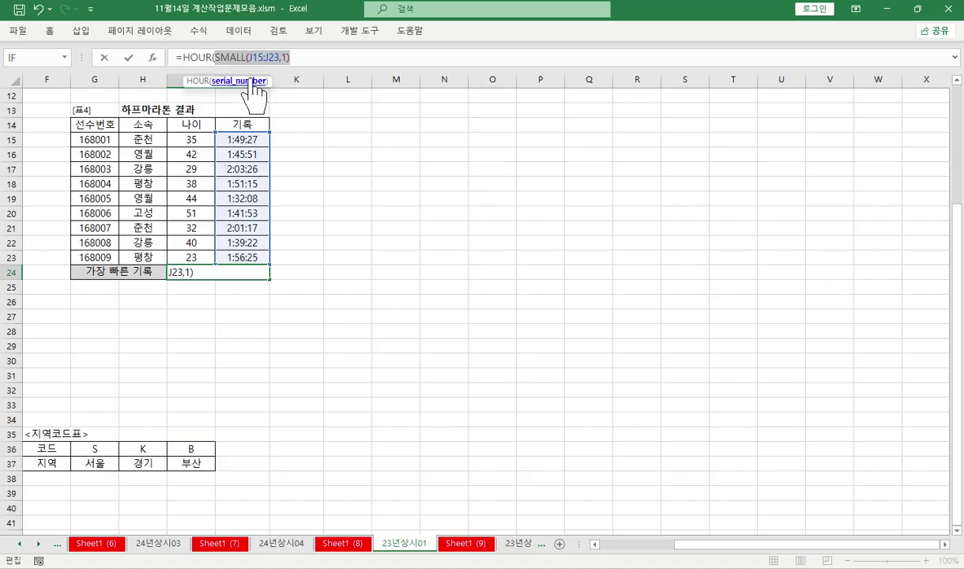
pyautogui.press('End')
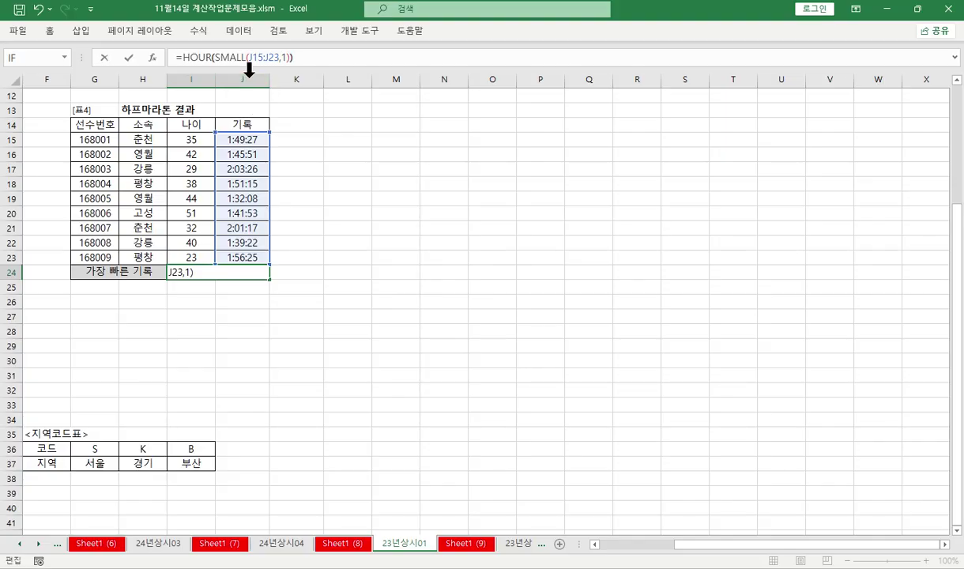
pyautogui.hotkey('ctrl', 'Return')
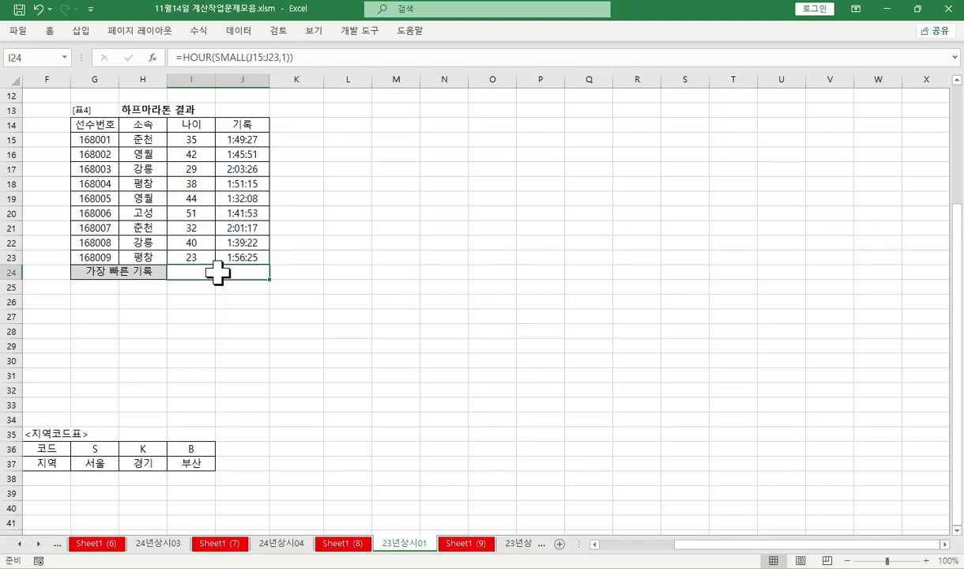
# Step: Append &"시간" to the HOUR formula in I24
pyautogui.click(315, 57)
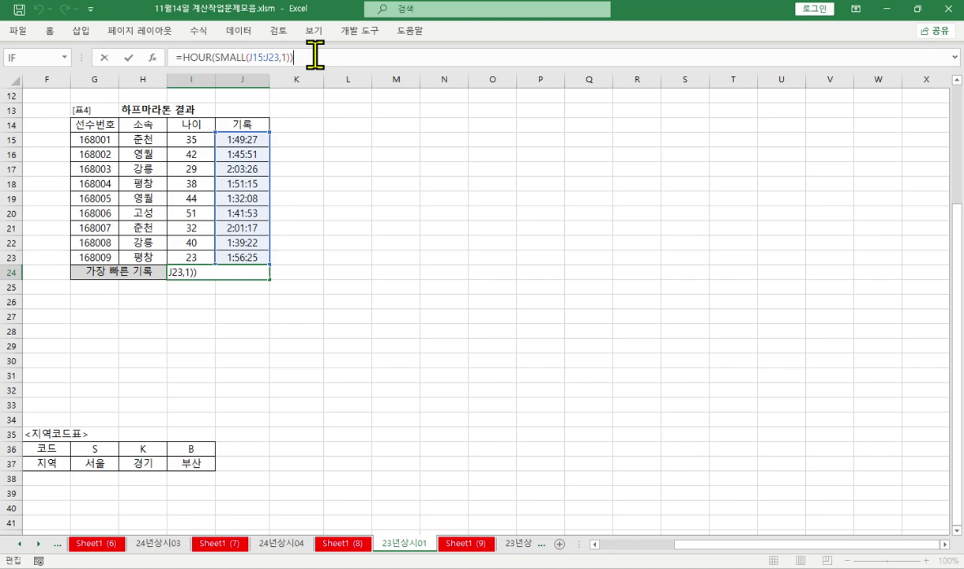
pyautogui.write('&"시간"')
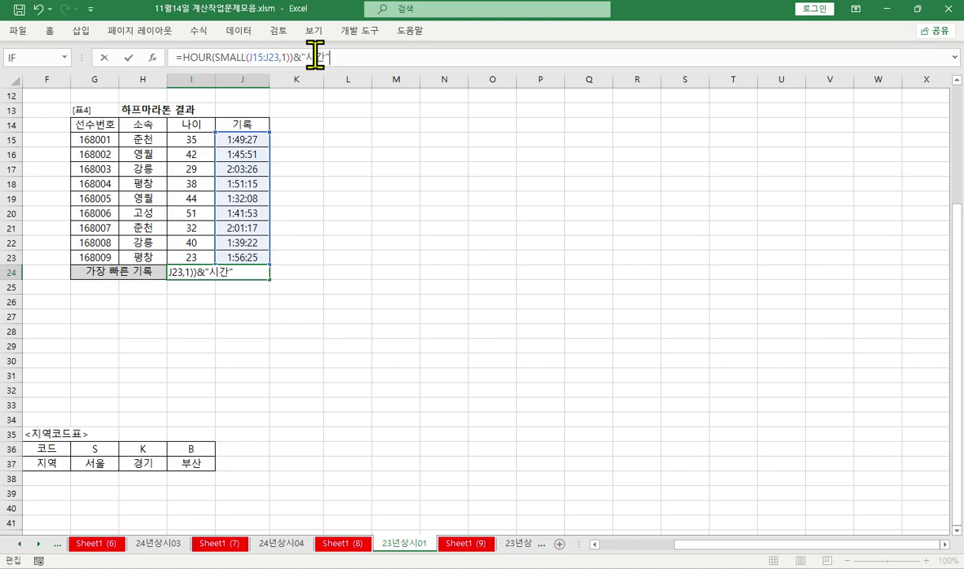
pyautogui.press('Return')
pyautogui.press('Up')
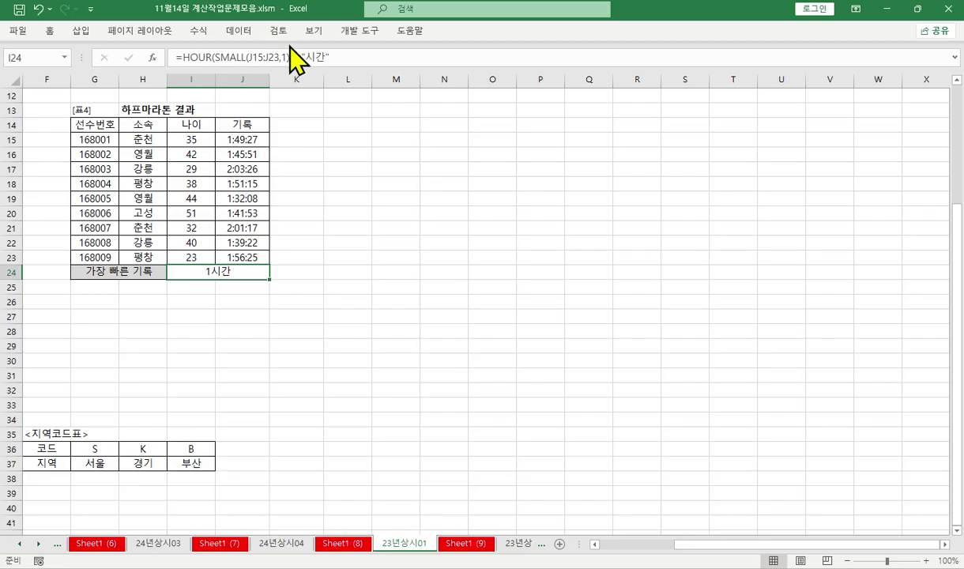
# Step: Extend the I24 formula with &MINUTE(SMALL(J15:J23,1))&"분", reusing the copied SMALL expression
pyautogui.click(355, 57)
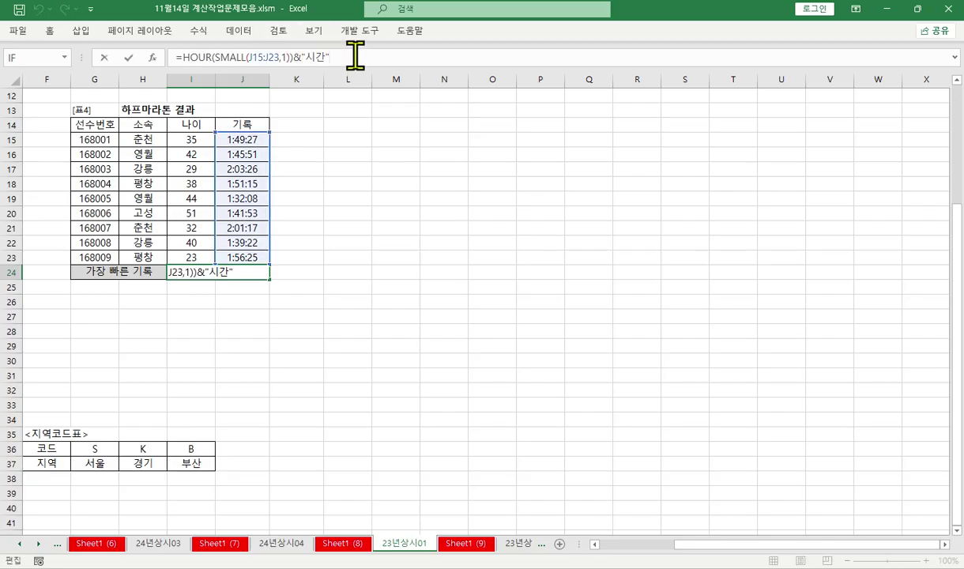
pyautogui.write('&ㅡ')
pyautogui.press('BackSpace')
pyautogui.write('mi')
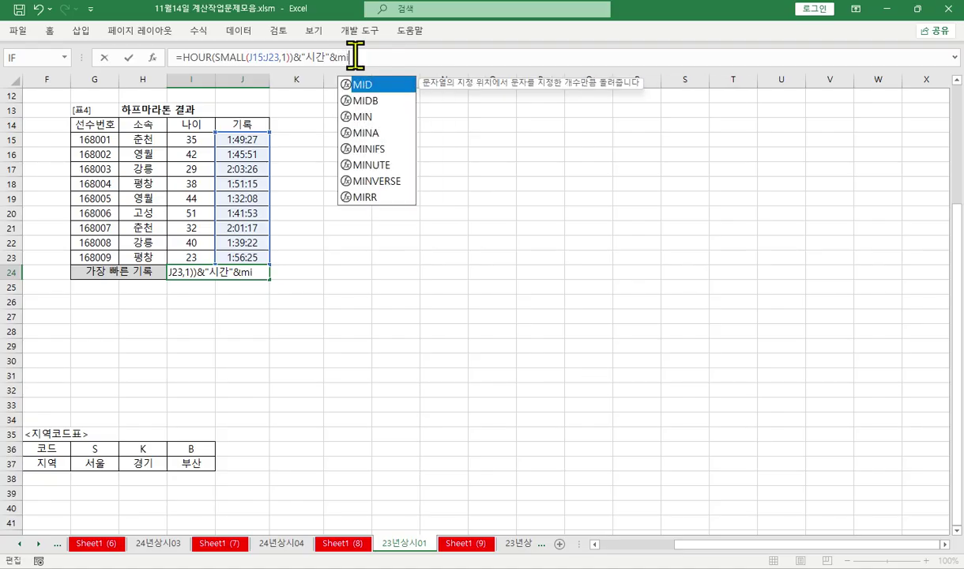
pyautogui.press('Down')
pyautogui.press('Down')
pyautogui.press('Down')
pyautogui.press('Down')
pyautogui.press('Down')
pyautogui.press('Tab')
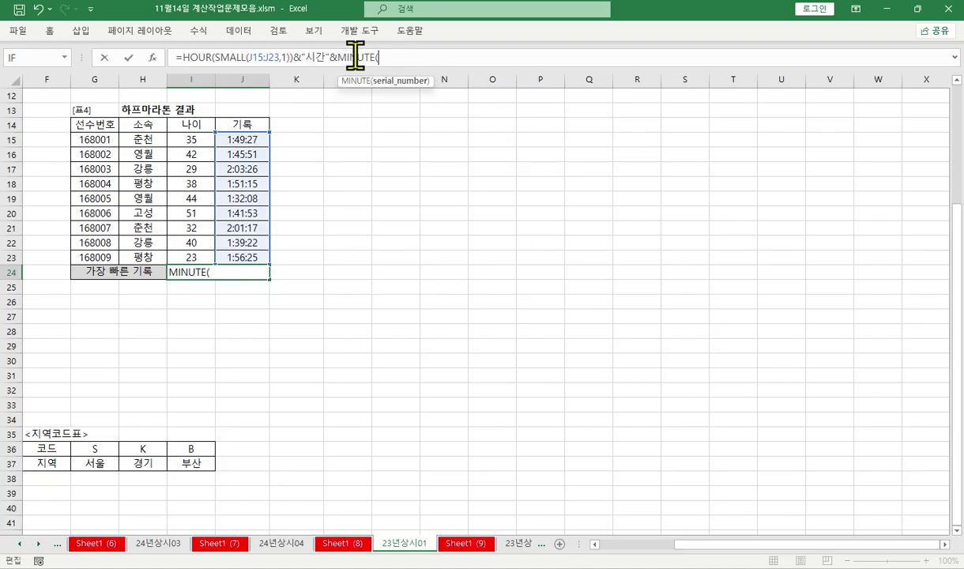
pyautogui.hotkey('ctrl', 'v')
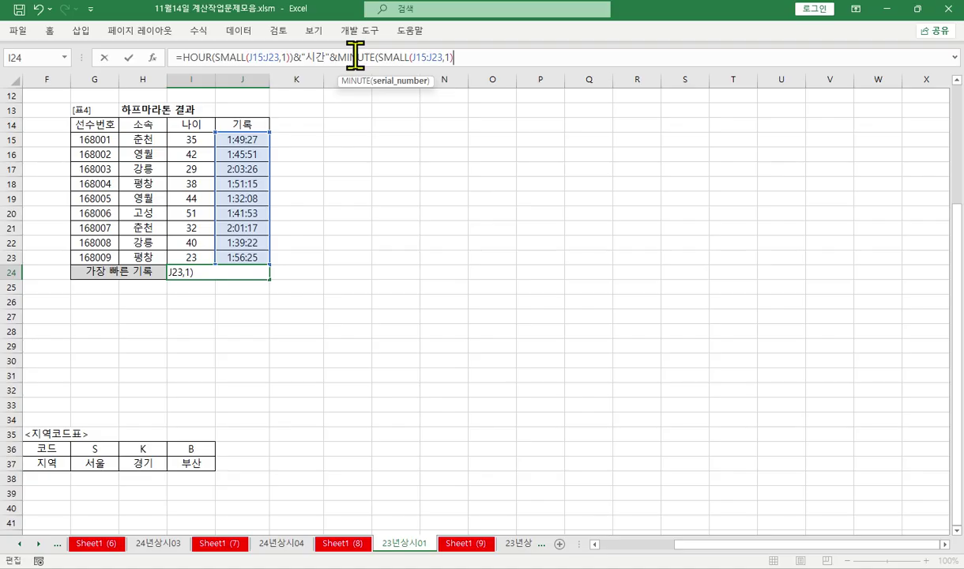
pyautogui.write(')&"부')
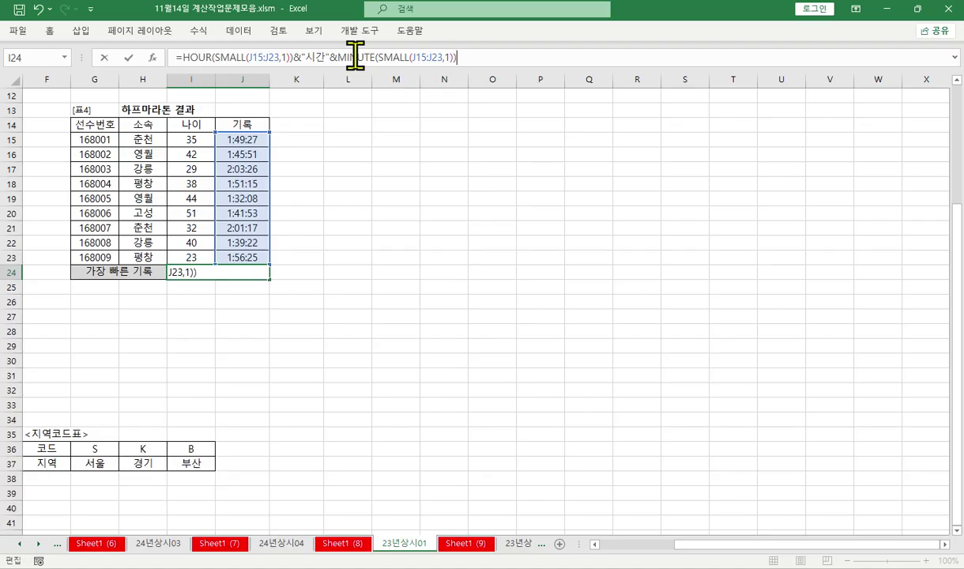
pyautogui.write('ㄴ"')
pyautogui.press('Return')
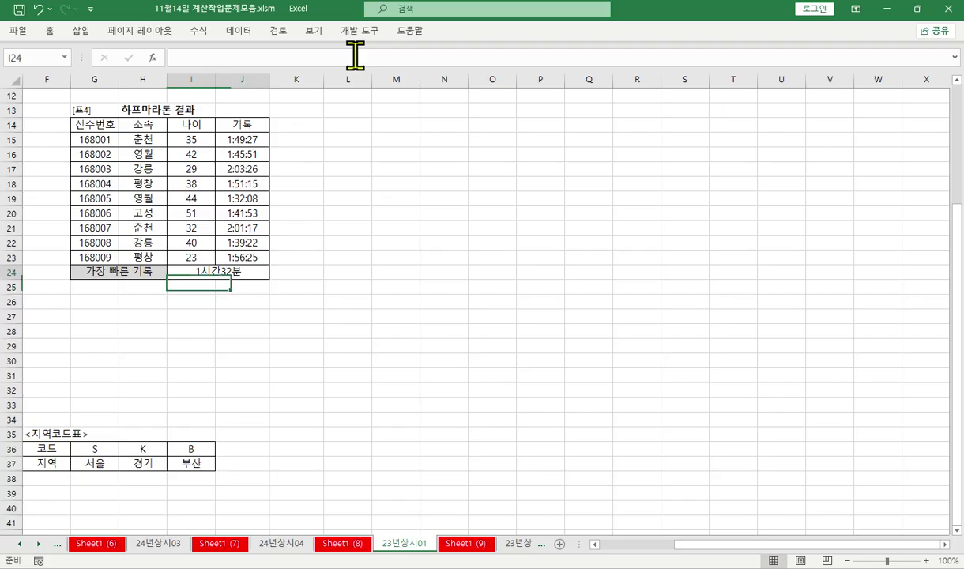
pyautogui.press('Up')
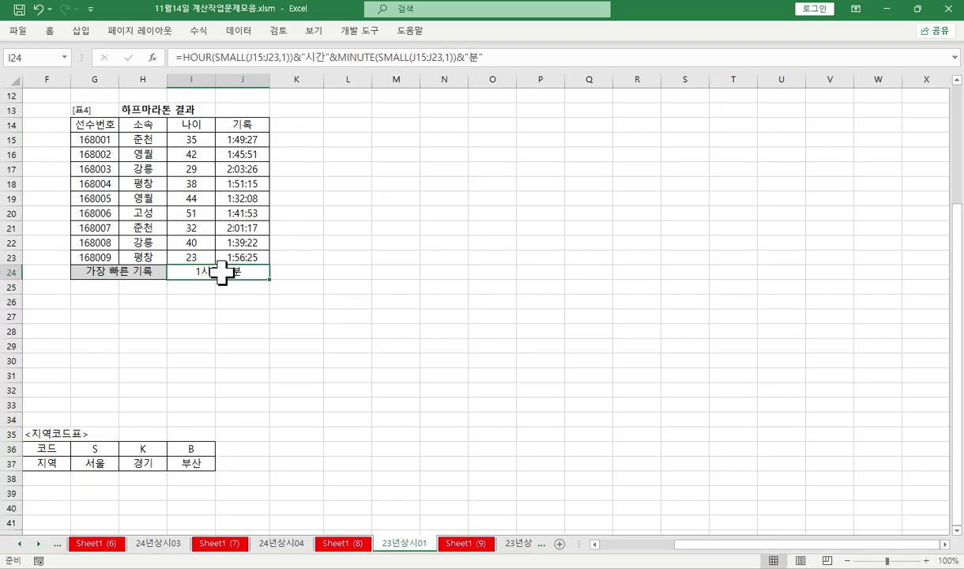
# Step: Extend the I24 formula with &SECOND(SMALL(J15:J23,1))&"분", reusing the copied SMALL expression
pyautogui.click(508, 60)
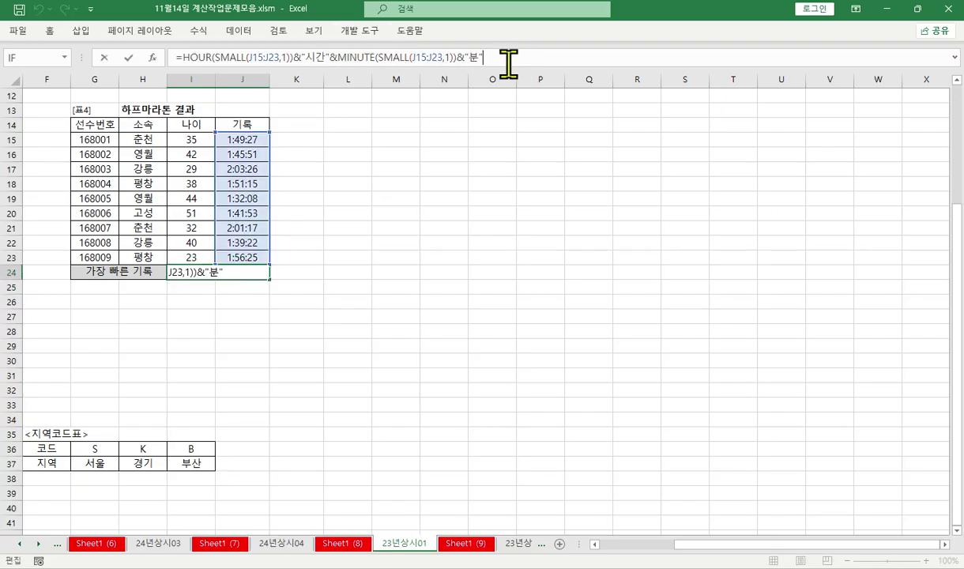
pyautogui.write('&se')
pyautogui.press('Down')
pyautogui.press('Down')
pyautogui.press('Down')
pyautogui.press('Down')
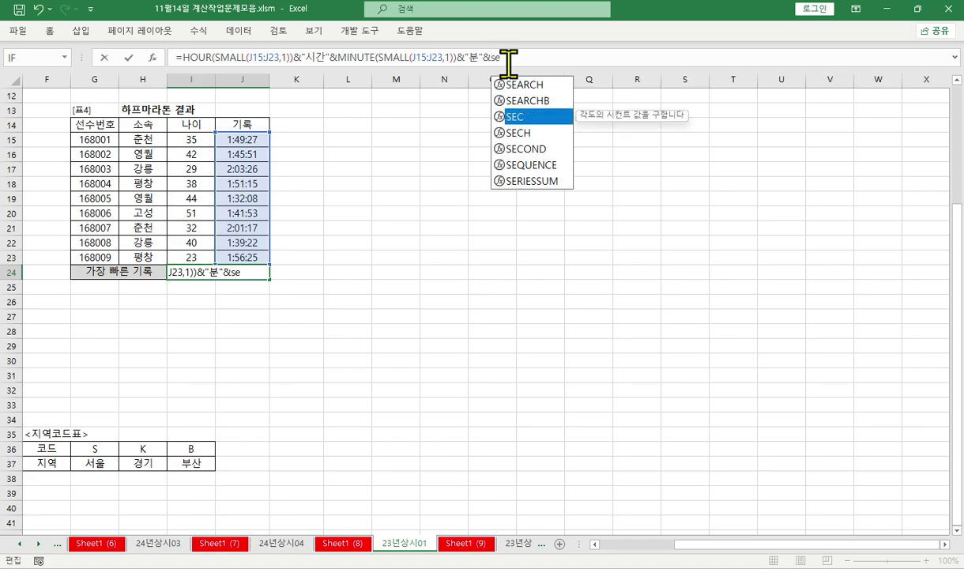
pyautogui.press('Tab')
pyautogui.hotkey('ctrl', 'v')
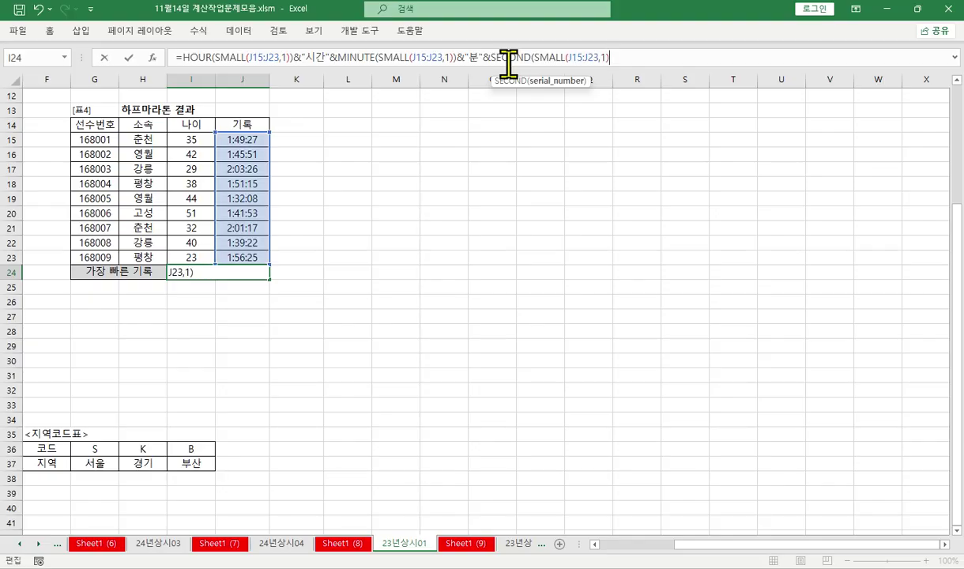
pyautogui.write(')&"ㅂ')
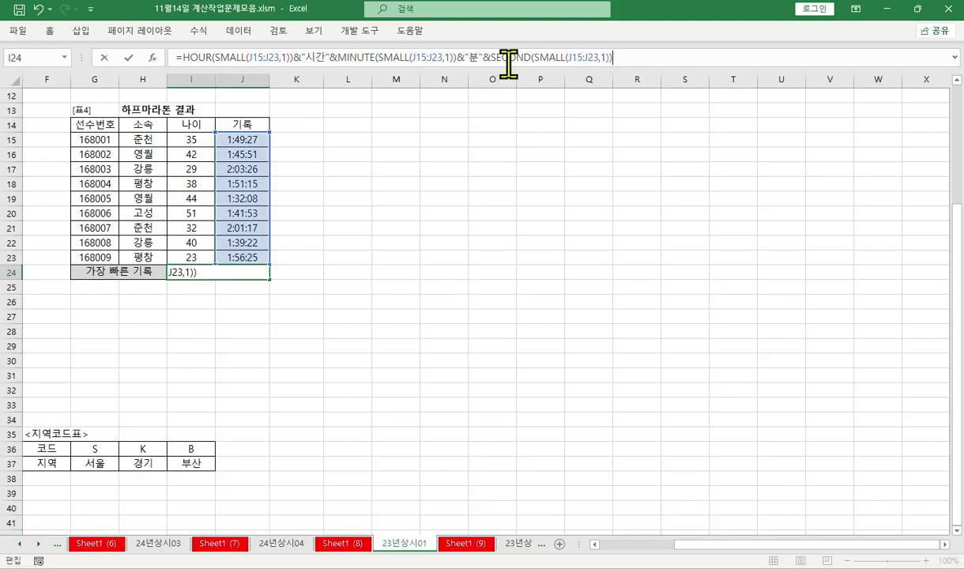
pyautogui.write('ㅜㄴ"')
pyautogui.press('Return')
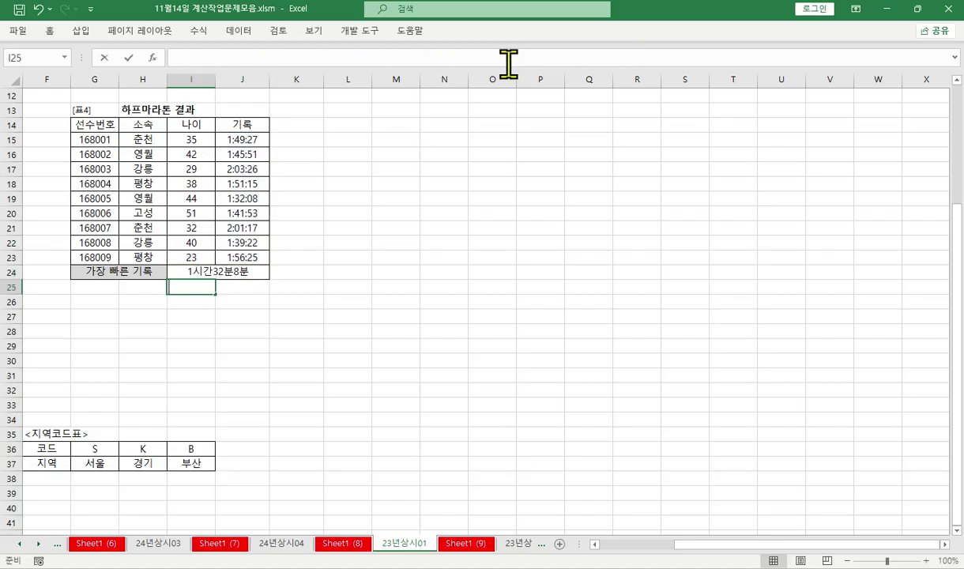
pyautogui.write('4')
pyautogui.press('Escape')
pyautogui.press('Up')
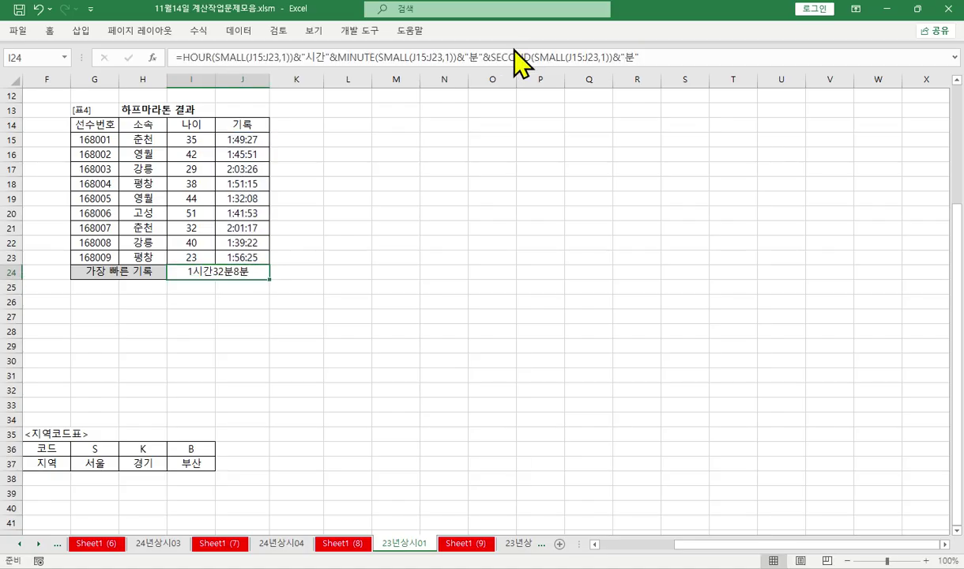
# Step: Copy I24's complete formula text and add the heading "4." in A12 of sheet Sheet1 (9)
pyautogui.moveTo(639, 58); pyautogui.dragTo(164, 64)
pyautogui.hotkey('ctrl', 'c')
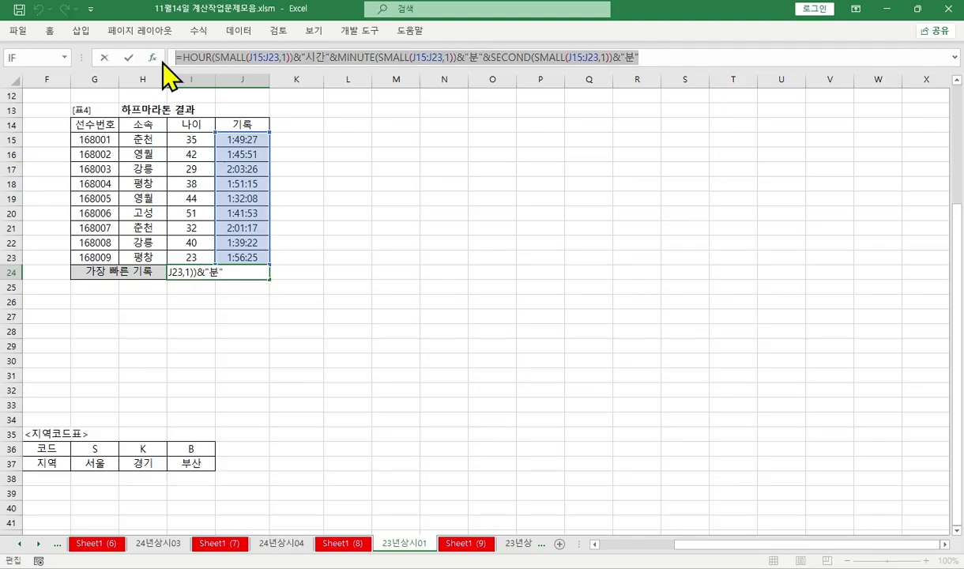
pyautogui.press('Return')
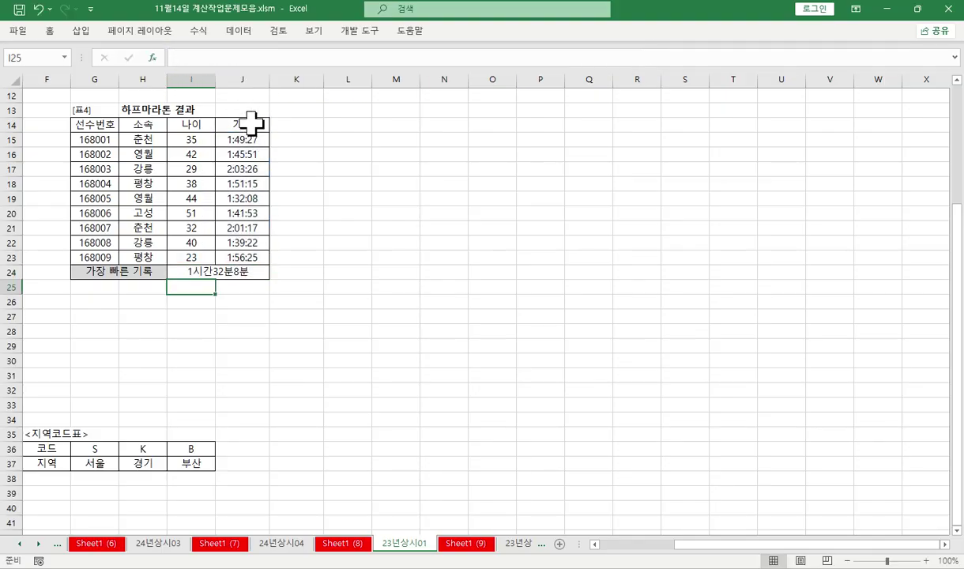
pyautogui.click(448, 545)
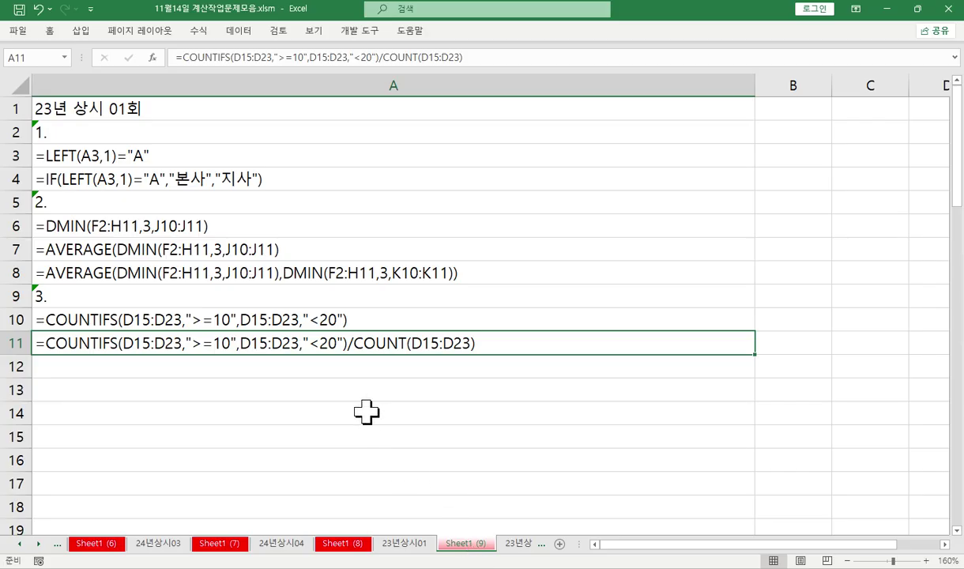
pyautogui.scroll(-1, 316, 395)
pyautogui.click(65, 341)
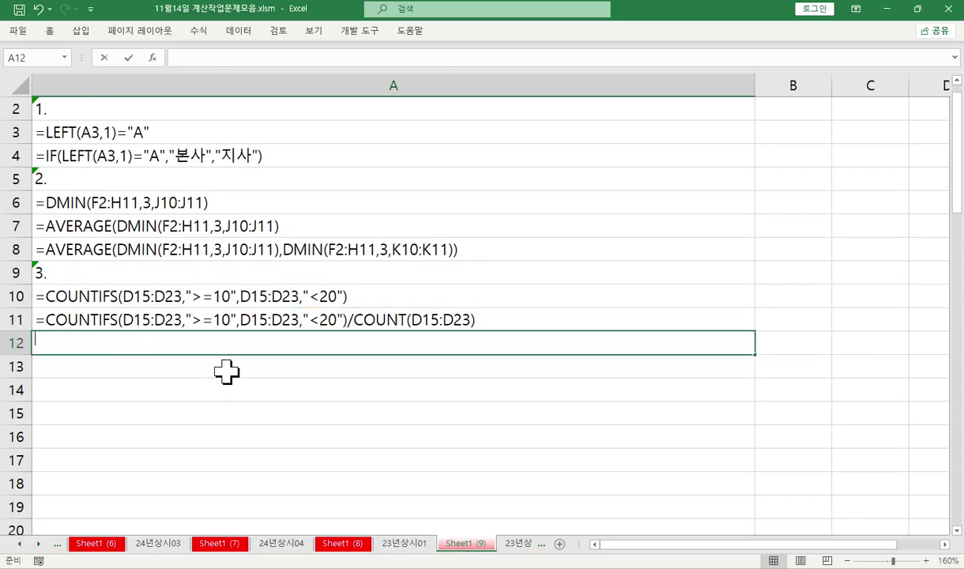
pyautogui.write('4.')
pyautogui.press('Return')
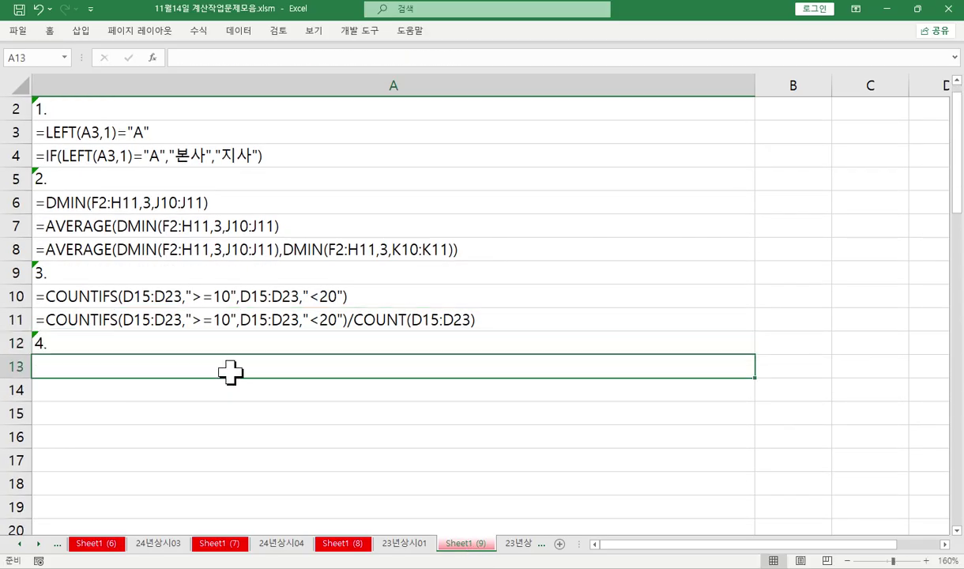
# Step: Paste the copied formula text into each of the cells A13 through A16
pyautogui.hotkey('ctrl', 'v')
pyautogui.hotkey('ctrl', 'v')
pyautogui.press('Return')
pyautogui.hotkey('ctrl', 'v')
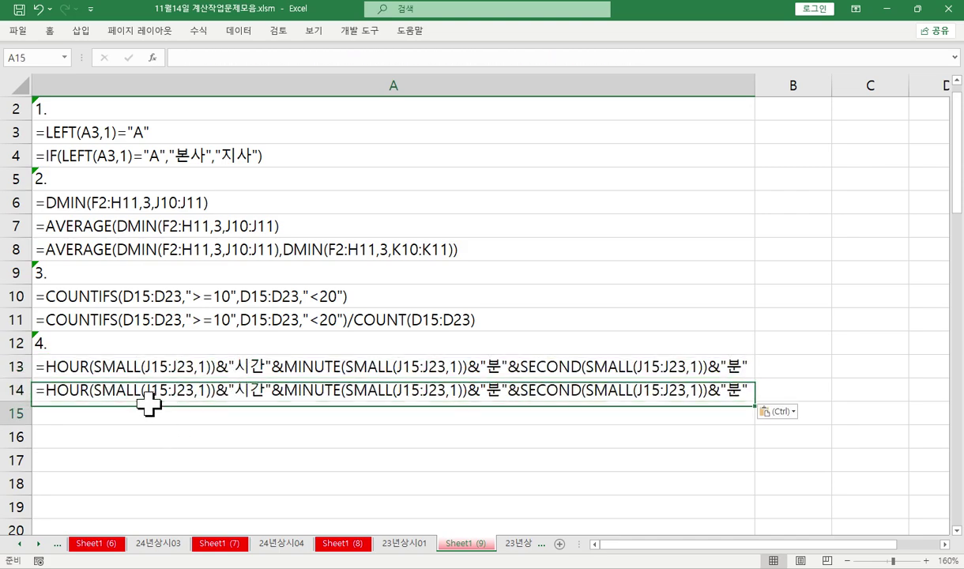
pyautogui.press('Return')
pyautogui.hotkey('ctrl', 'v')
pyautogui.press('Return')
pyautogui.hotkey('ctrl', 'v')
# Step: Trim the noted formula in A13 to =SMALL(J15:J23,1)
pyautogui.doubleClick(49, 365)
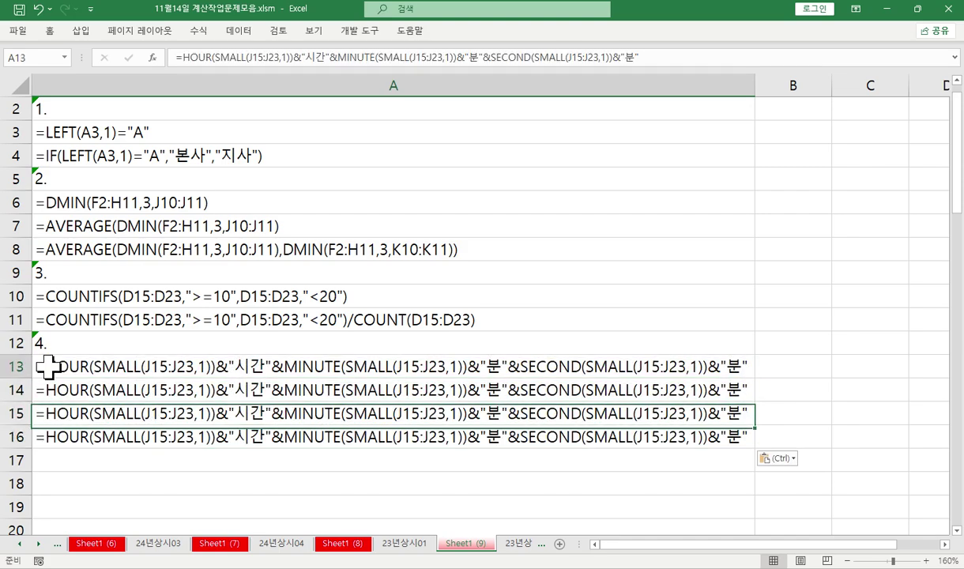
pyautogui.moveTo(45, 366); pyautogui.dragTo(103, 368)
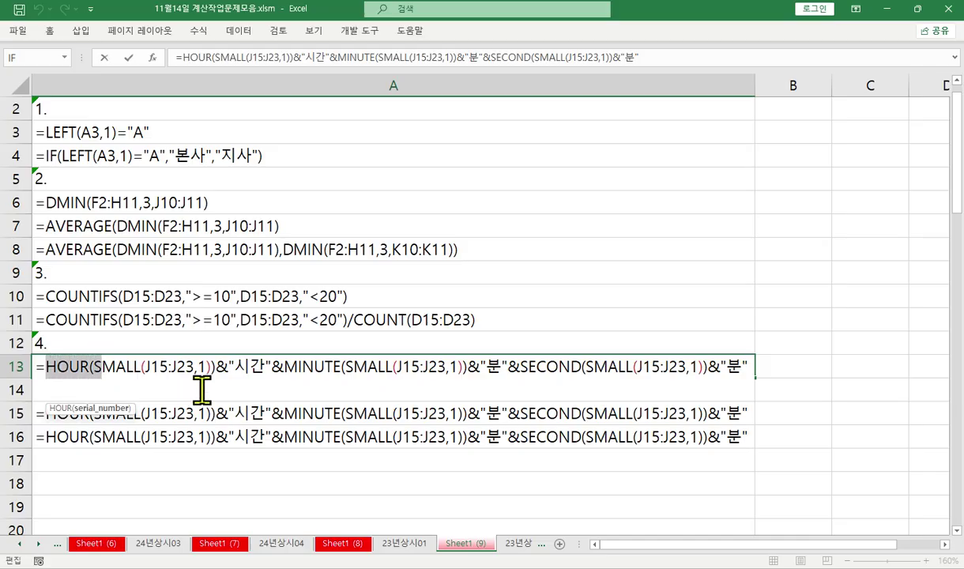
pyautogui.press('Delete')
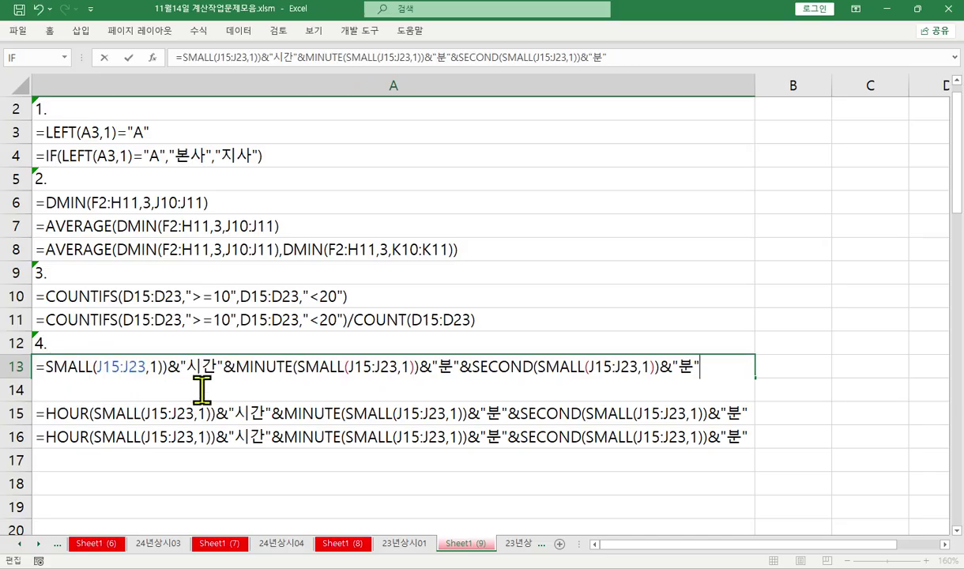
pyautogui.click(156, 367)
pyautogui.moveTo(162, 368); pyautogui.dragTo(754, 353)
pyautogui.press('Delete')
pyautogui.press('Return')
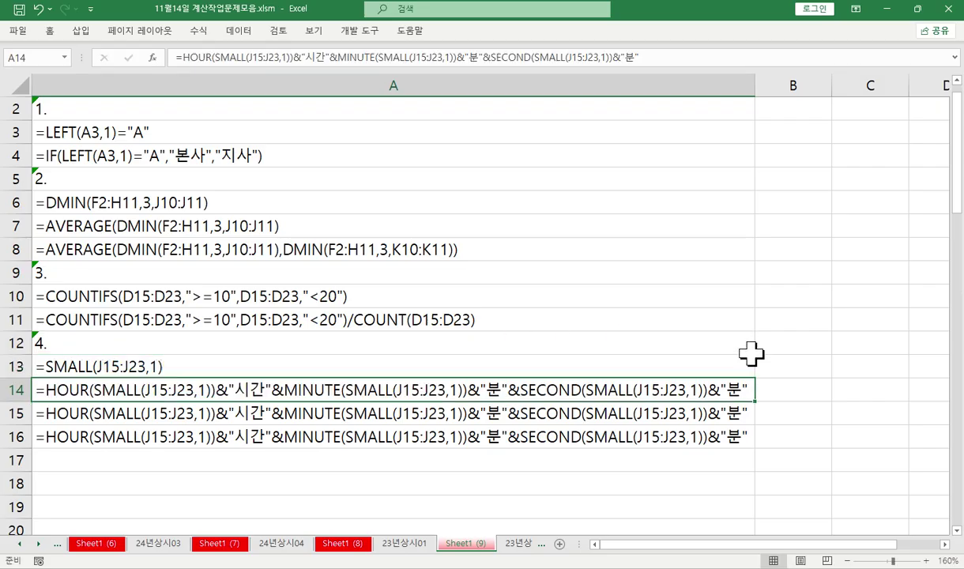
# Step: Trim the noted formula in A14 to =HOUR(SMALL(J15:J23,1))&"시간"
pyautogui.doubleClick(269, 389)
pyautogui.moveTo(271, 389); pyautogui.dragTo(916, 344)
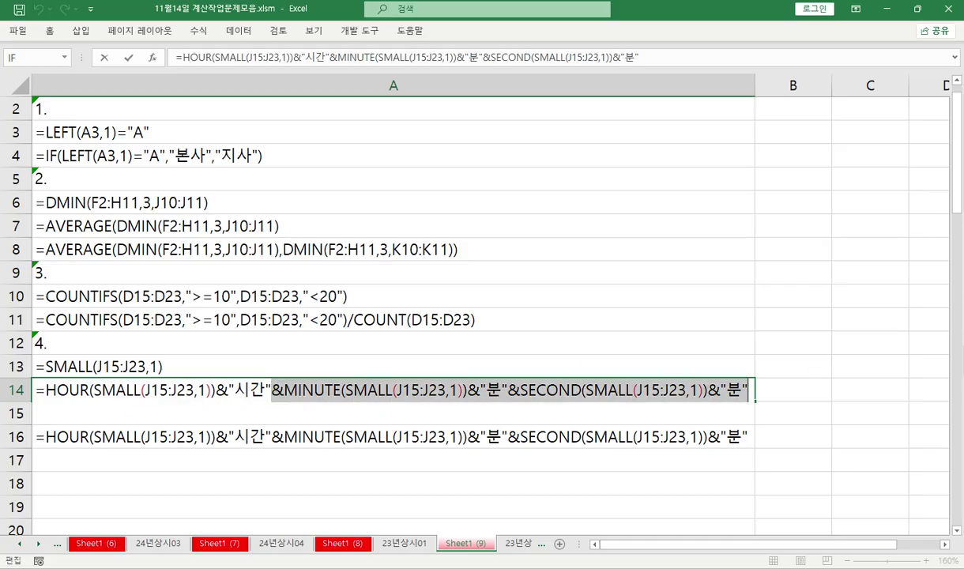
pyautogui.press('Delete')
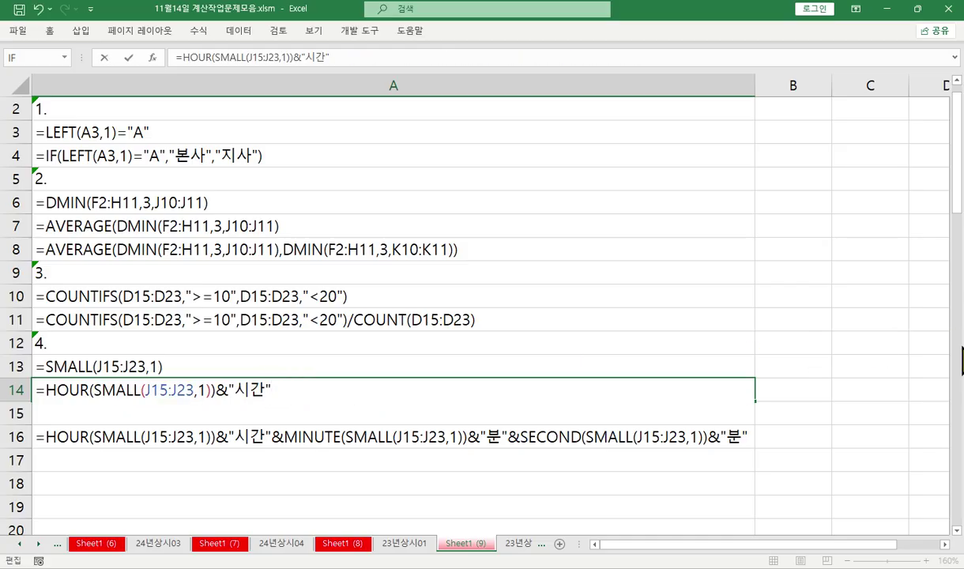
pyautogui.press('Return')
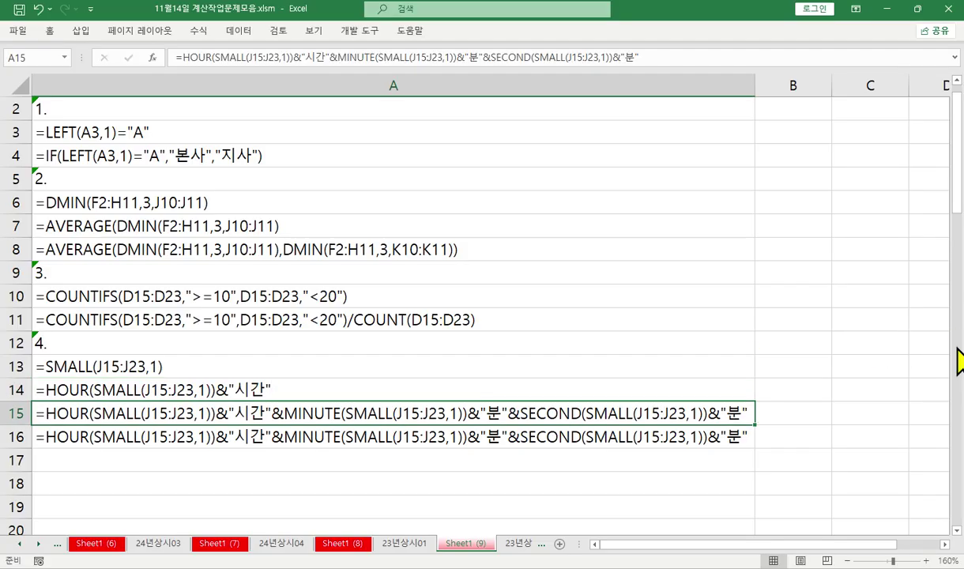
# Step: Trim the noted formula in A15 to =HOUR(SMALL(J15:J23,1))&"시간"&MINUTE(SMALL(J15:J23,1))&"분"
pyautogui.doubleClick(510, 414)
pyautogui.moveTo(508, 413); pyautogui.dragTo(914, 371)
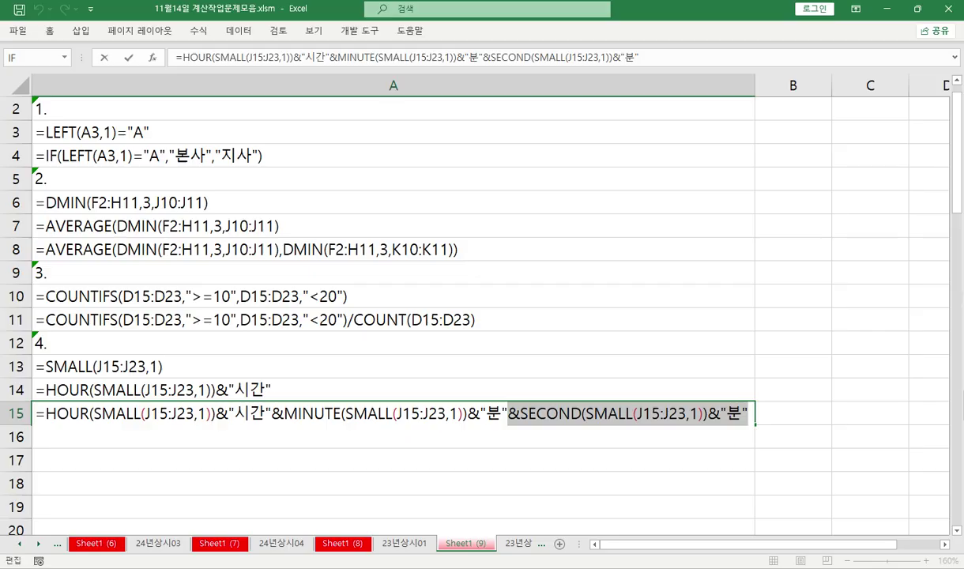
pyautogui.press('Delete')
pyautogui.press('Return')
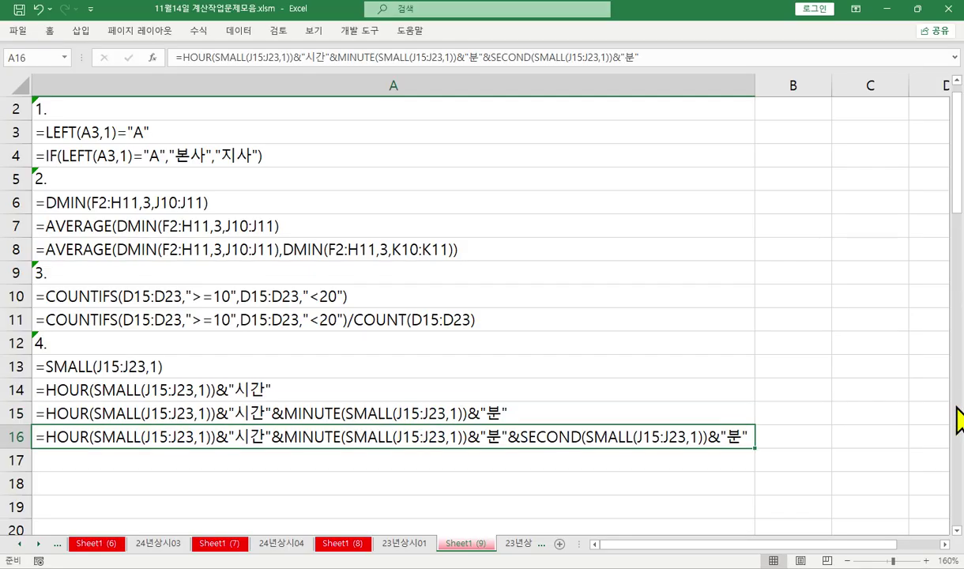
# Step: Correct the final unit text after the SECOND function in the noted formula in A16 to "초"
pyautogui.doubleClick(731, 439)
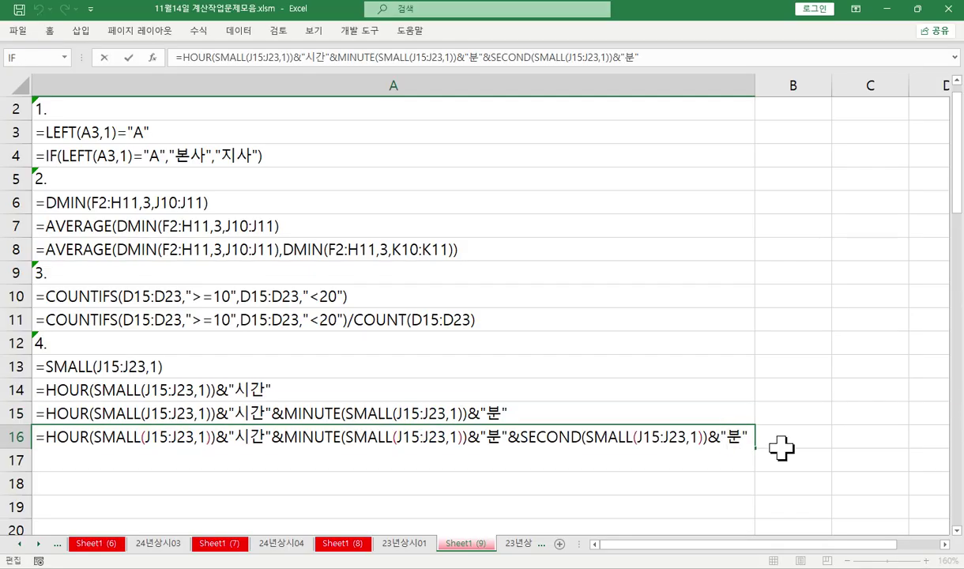
pyautogui.write('ch')
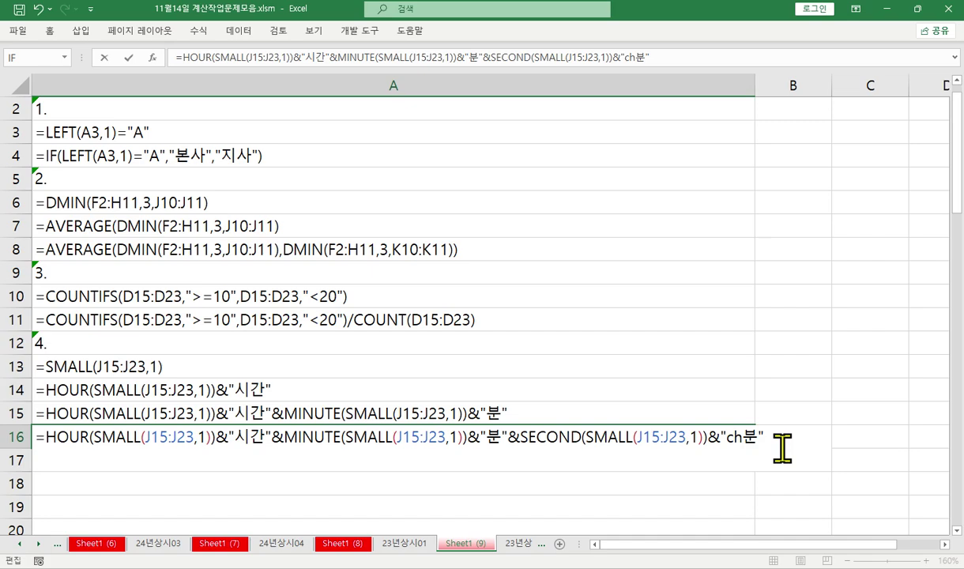
pyautogui.press('BackSpace')
pyautogui.press('BackSpace')
pyautogui.write('초')
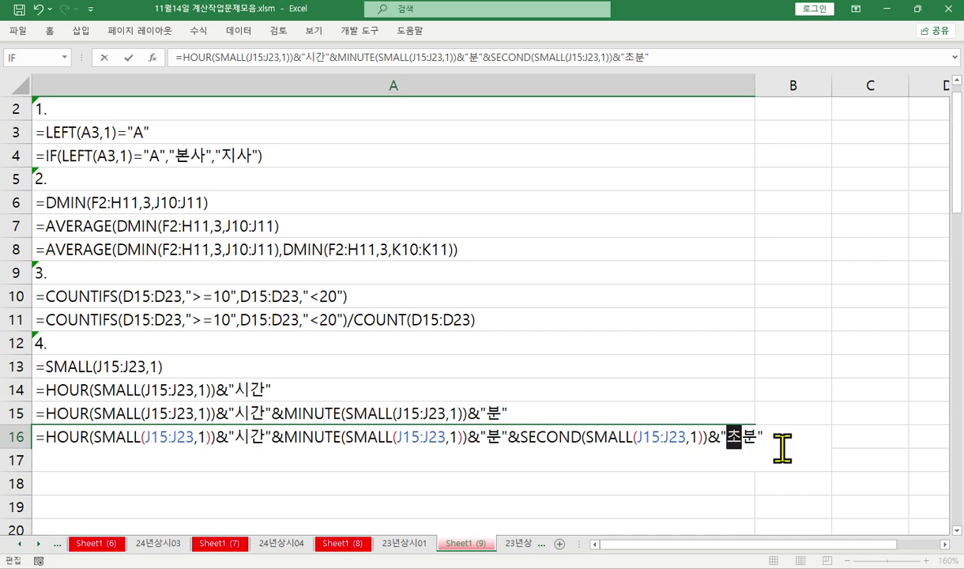
pyautogui.press('Delete')
pyautogui.press('Return')
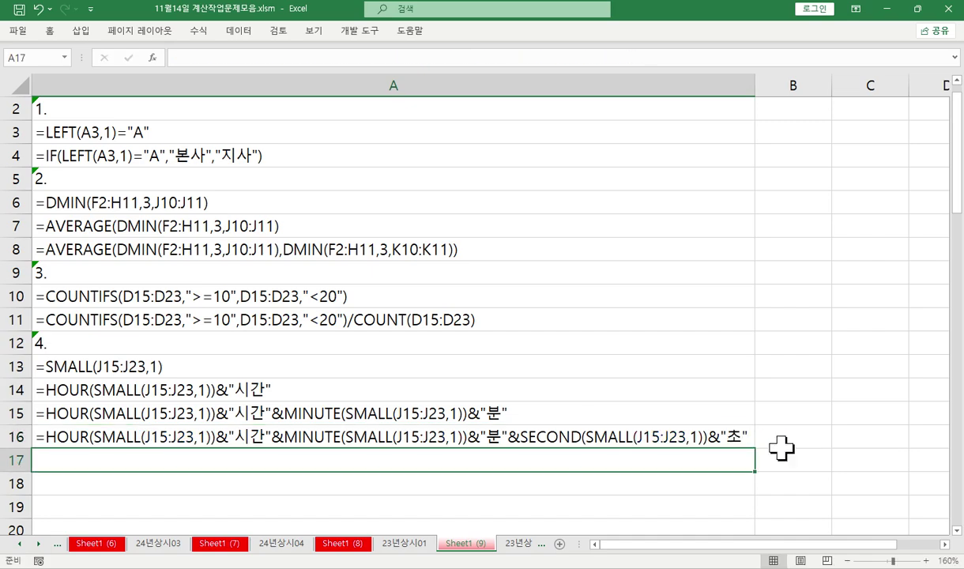
# Step: Correct the final unit text of the I24 formula on sheet 23년상시01 to "초"
pyautogui.click(440, 438)
pyautogui.click(172, 364)
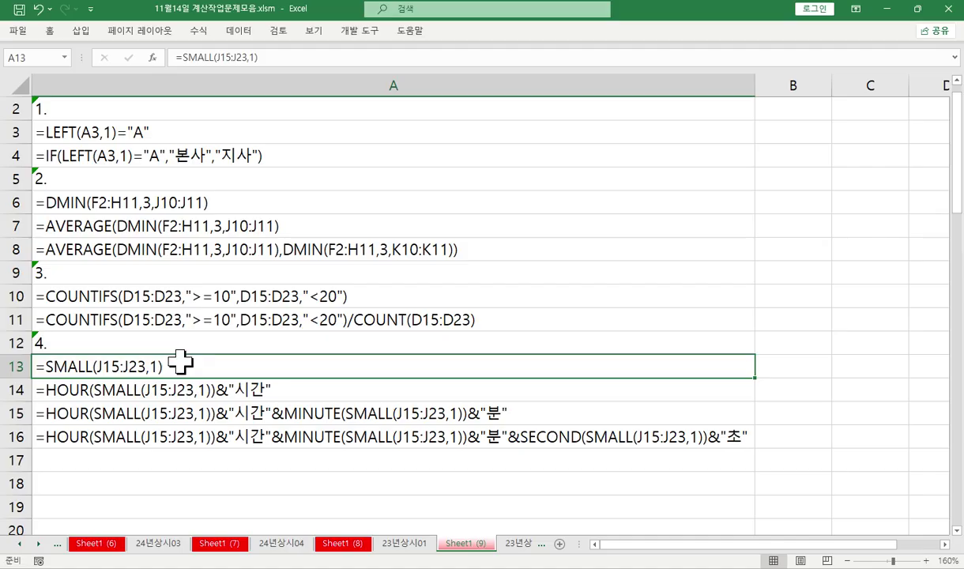
pyautogui.click(419, 549)
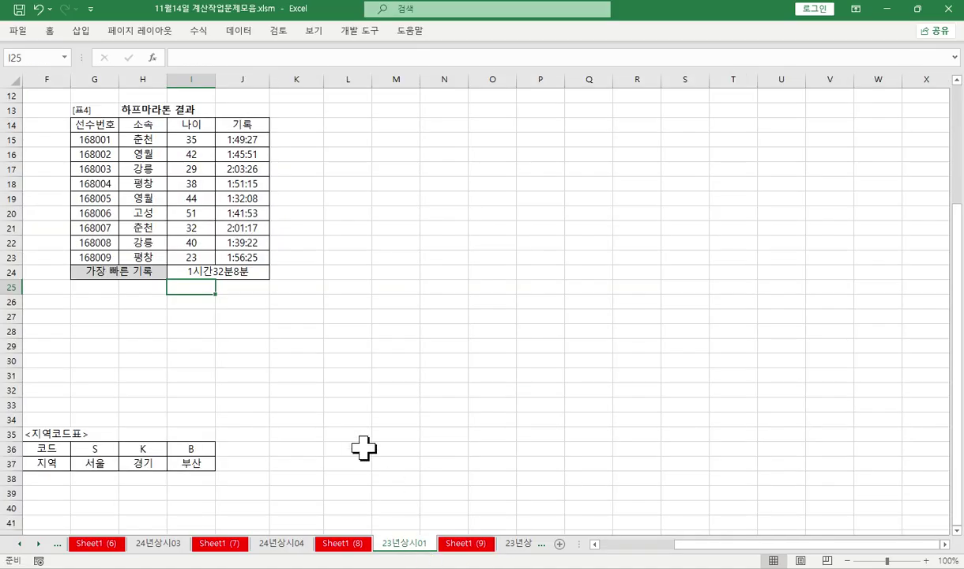
pyautogui.click(208, 272)
pyautogui.press('Delete')
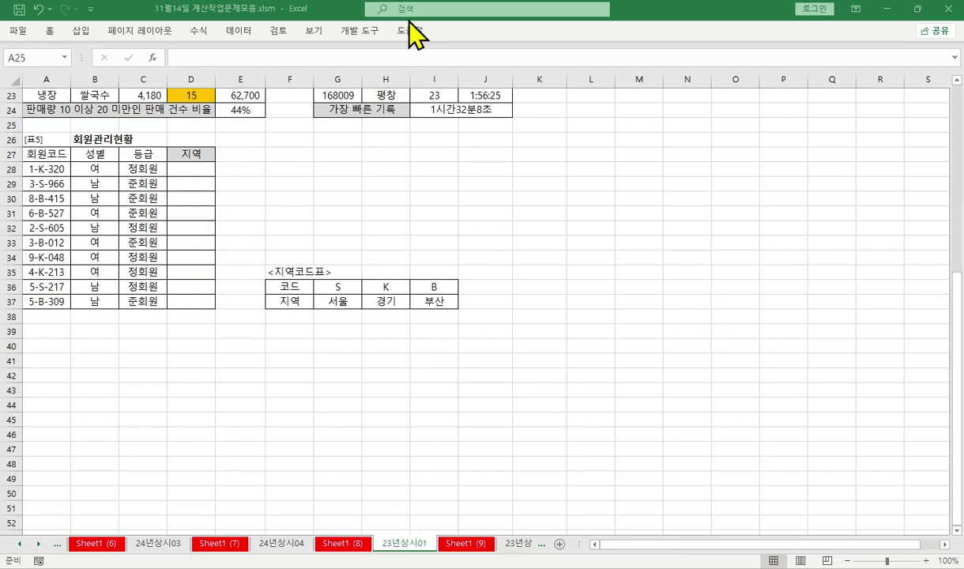
# Step: Fill the region codes in G36:I36 with gold and colour the region names in G37:I37 red
pyautogui.moveTo(333, 286); pyautogui.dragTo(426, 284)
pyautogui.rightClick(426, 284)
pyautogui.click(466, 154)
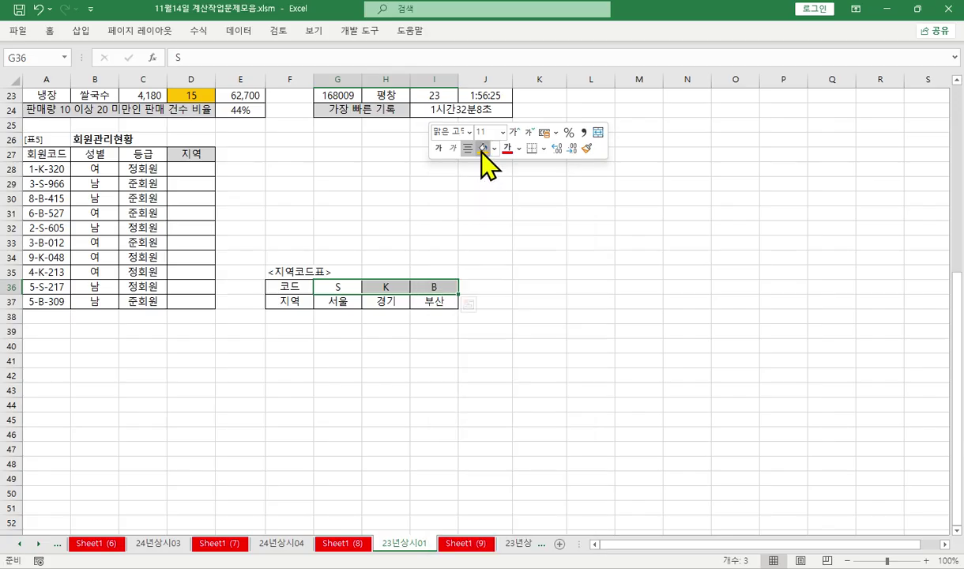
pyautogui.moveTo(345, 301); pyautogui.dragTo(439, 301)
pyautogui.rightClick(441, 303)
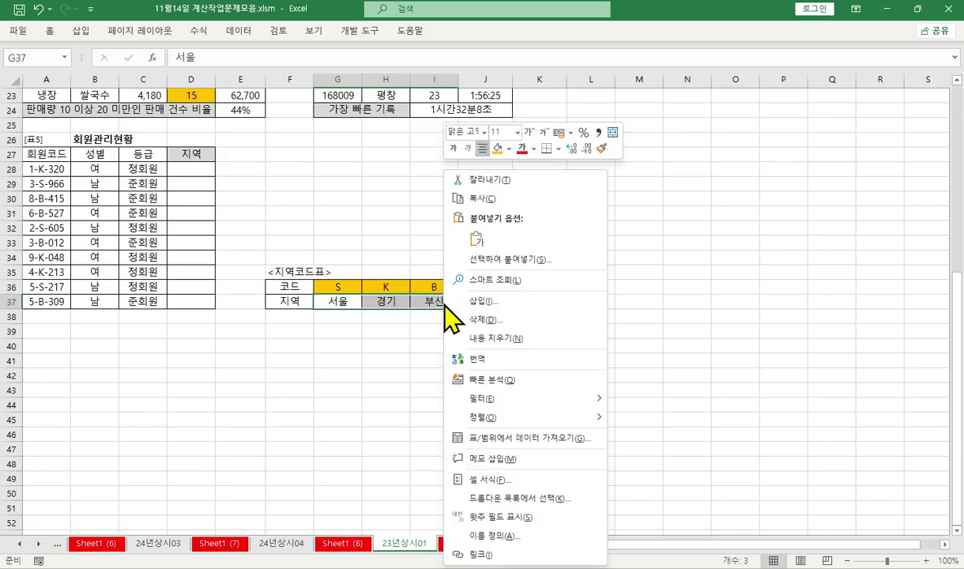
pyautogui.click(523, 149)
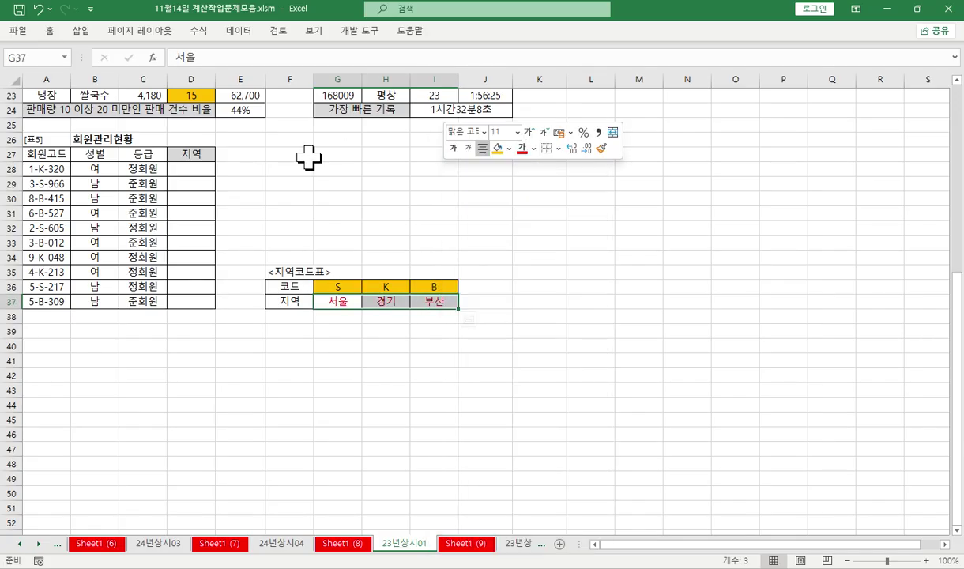
# Step: Examine the code row G36:I36 and the region row G37:I37 of the 지역코드표 lookup table
pyautogui.click(191, 168)
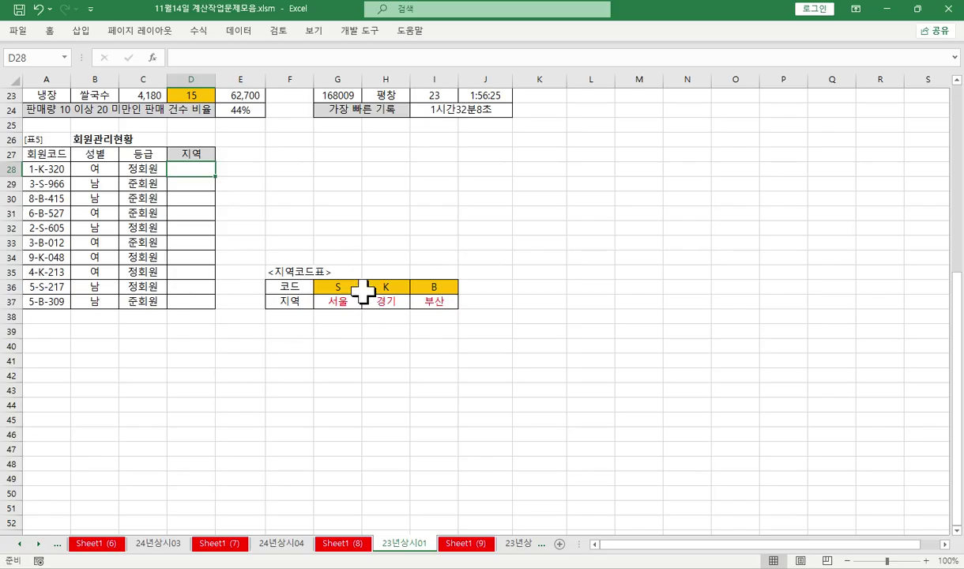
pyautogui.moveTo(336, 284); pyautogui.dragTo(429, 283)
pyautogui.moveTo(336, 301); pyautogui.dragTo(424, 301)
pyautogui.moveTo(327, 285); pyautogui.dragTo(421, 301)
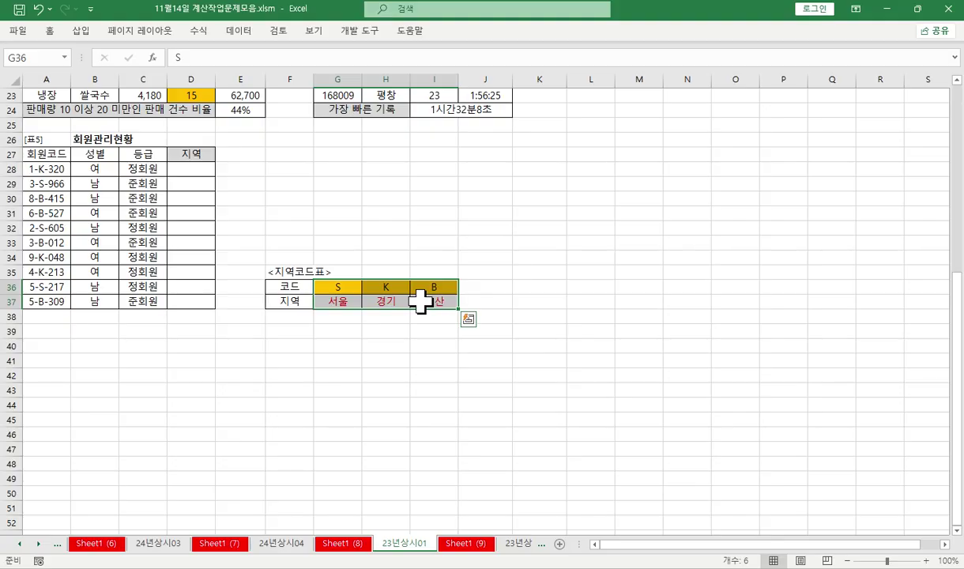
pyautogui.moveTo(330, 286); pyautogui.dragTo(435, 286)
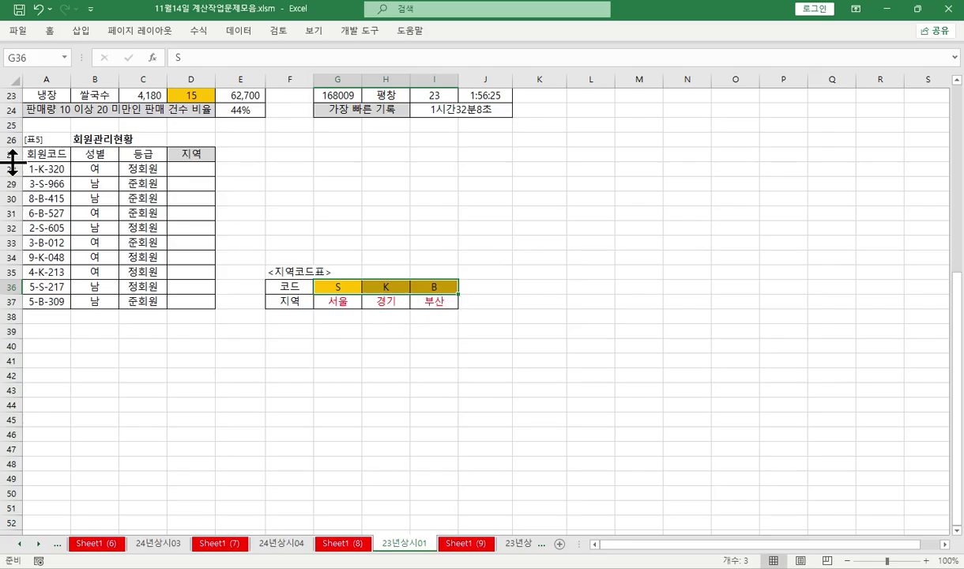
pyautogui.moveTo(325, 286); pyautogui.dragTo(430, 279)
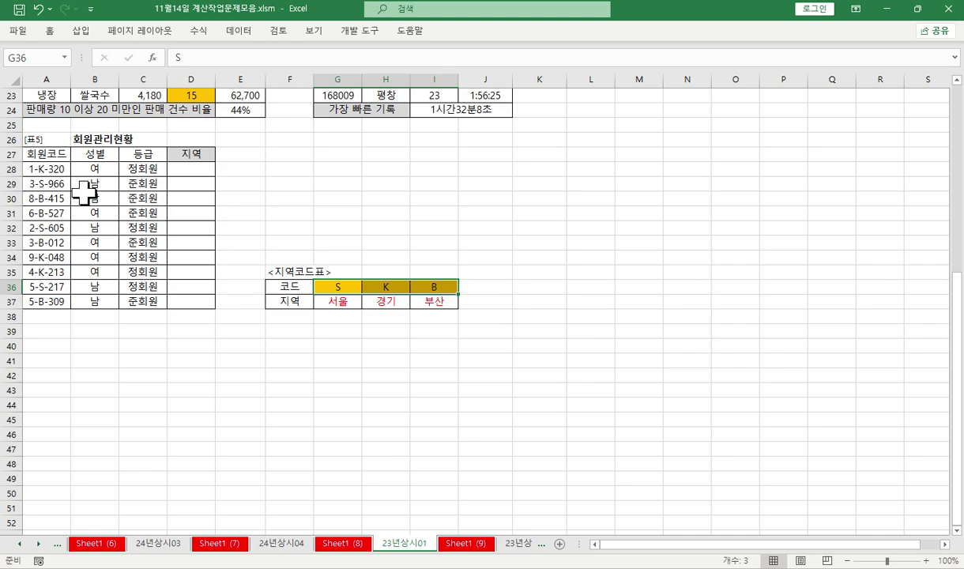
# Step: Enter =MID(A28,3,1) in D28 to extract the region code and fill the formula down to D37
pyautogui.click(181, 171)
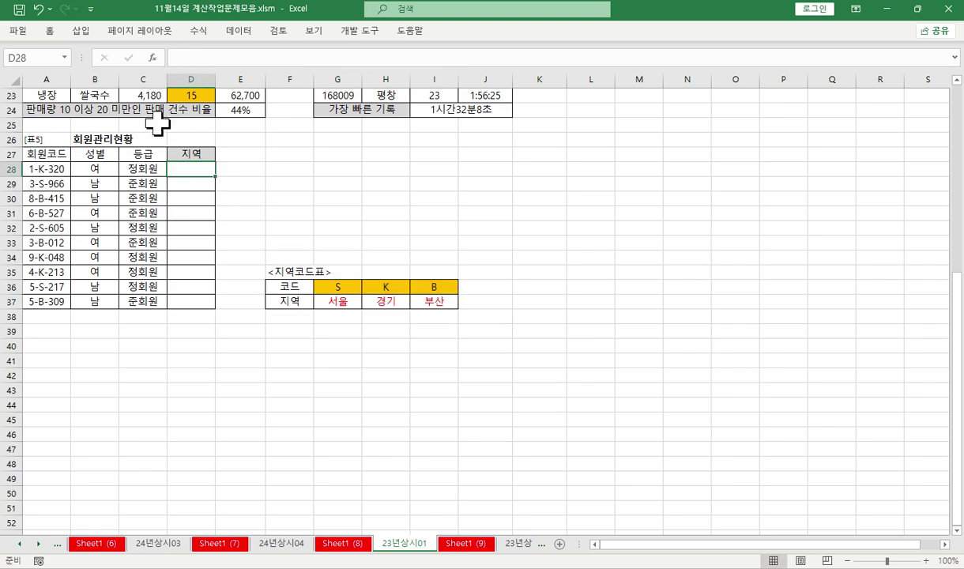
pyautogui.click(224, 53)
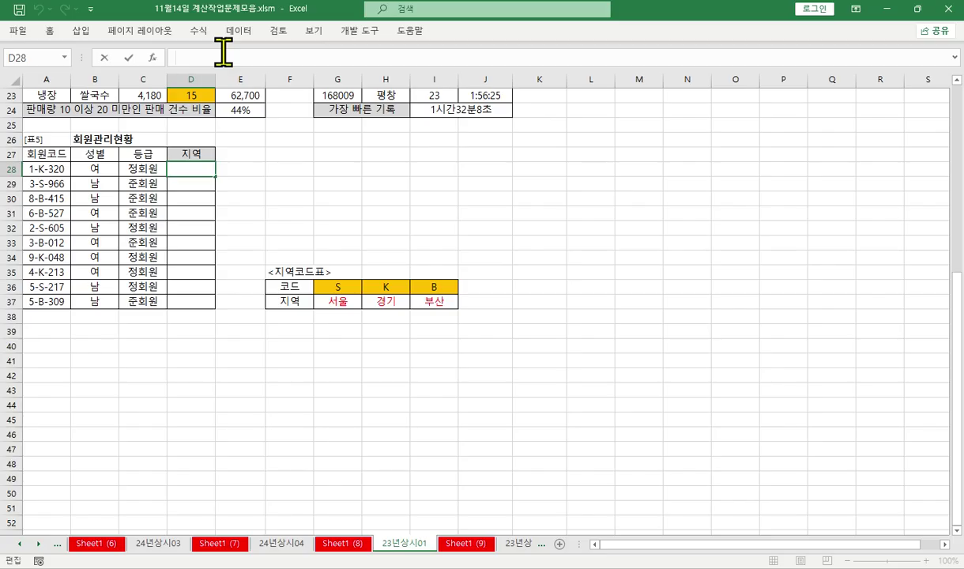
pyautogui.write('=ㅡㅑ')
pyautogui.press('BackSpace')
pyautogui.press('BackSpace')
pyautogui.press('Hangul')
pyautogui.write('mi')
pyautogui.press('Tab')
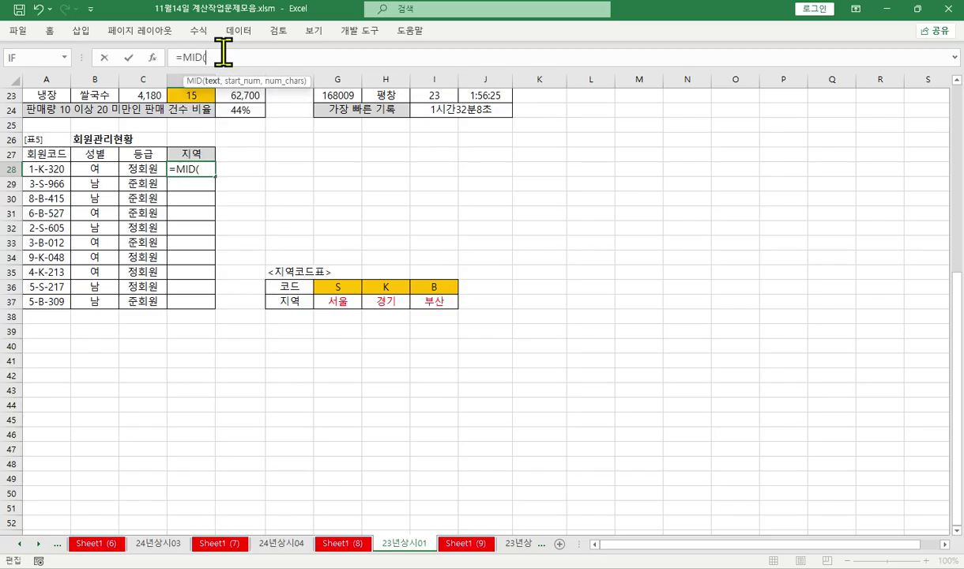
pyautogui.click(153, 57)
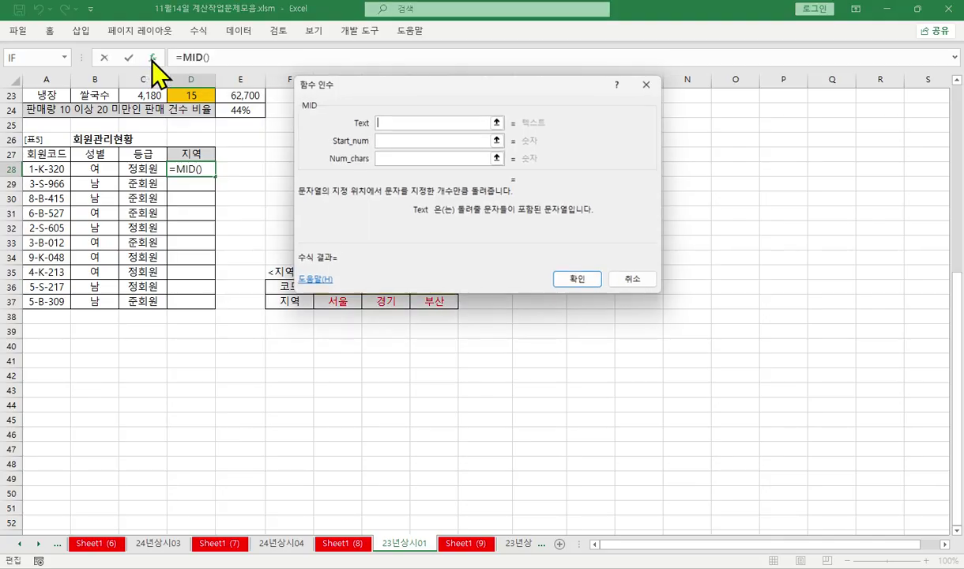
pyautogui.click(44, 167)
pyautogui.press('Tab')
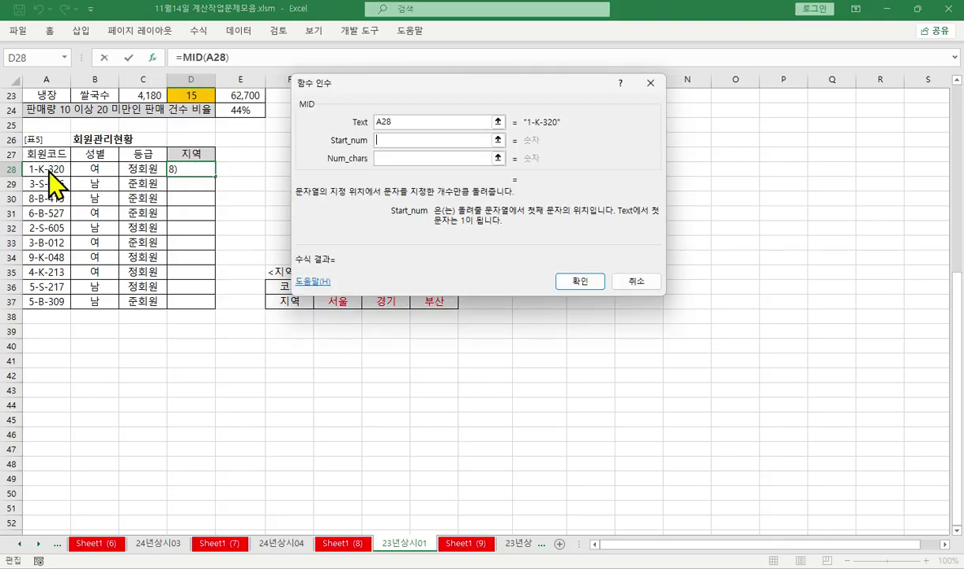
pyautogui.write('3')
pyautogui.press('Tab')
pyautogui.write('1')
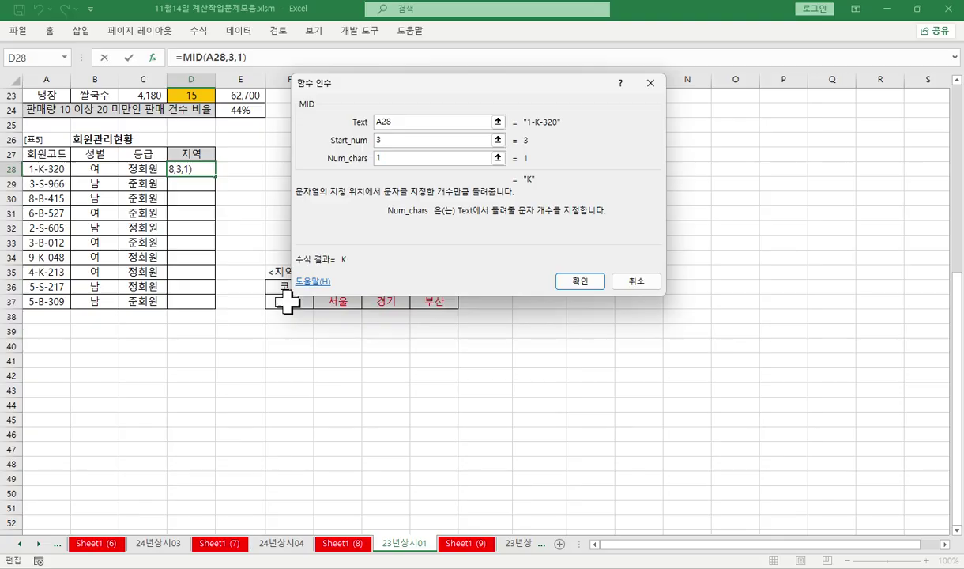
pyautogui.click(583, 281)
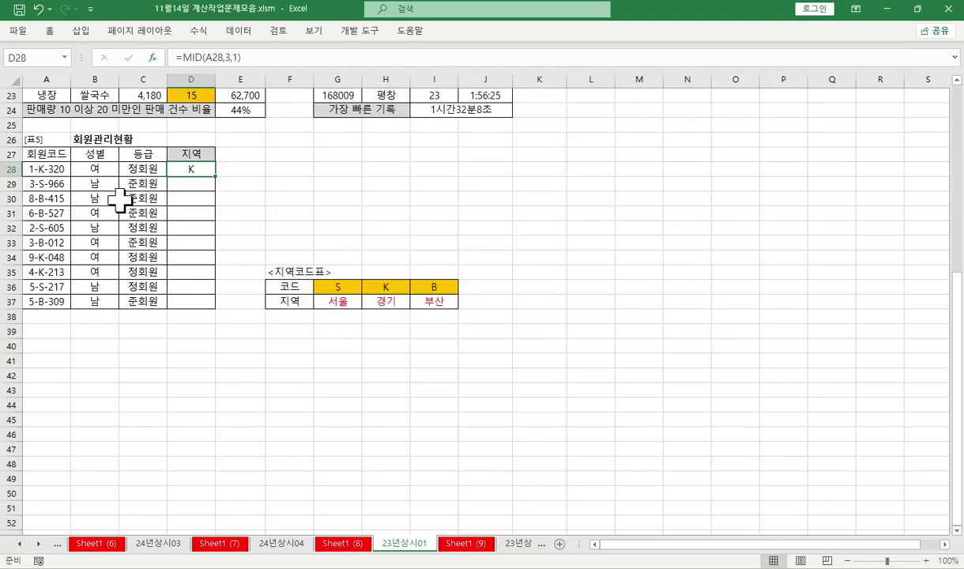
pyautogui.doubleClick(219, 177)
# Step: Extend the formula in D28:D37 to =HLOOKUP(MID(A28,3,1),$G$36:$I$37,2,0)
pyautogui.click(183, 56)
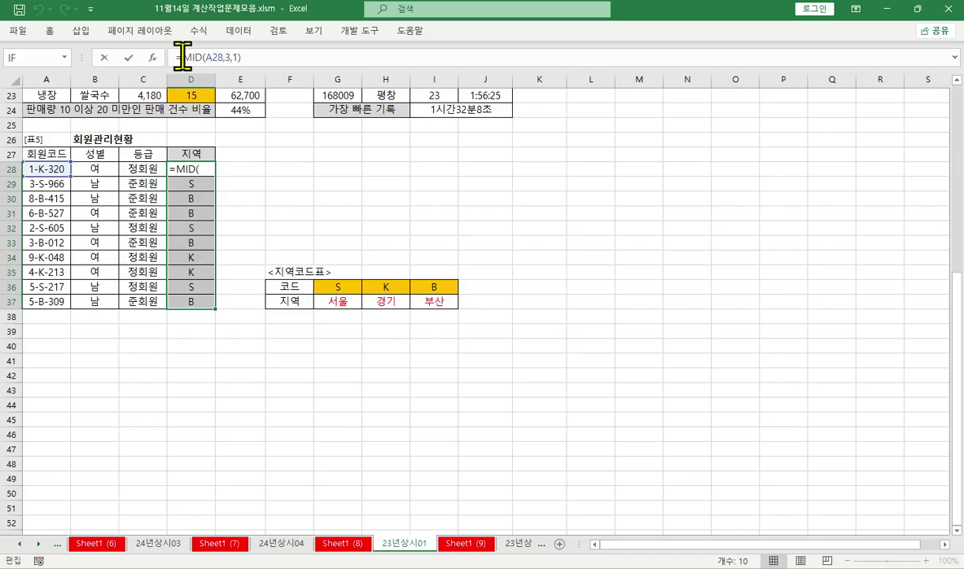
pyautogui.write('HLOOKUP(')
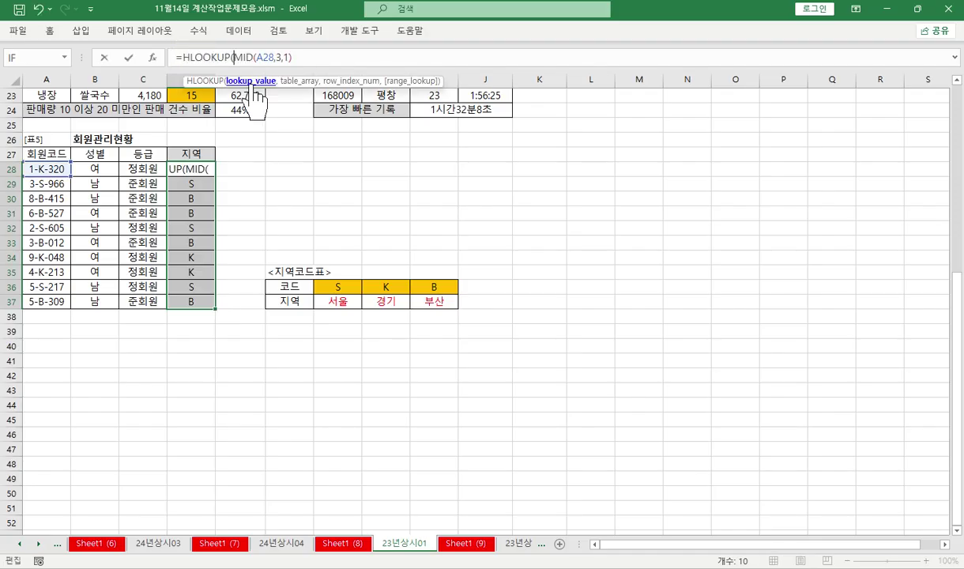
pyautogui.hotkey('ctrl', 'a')
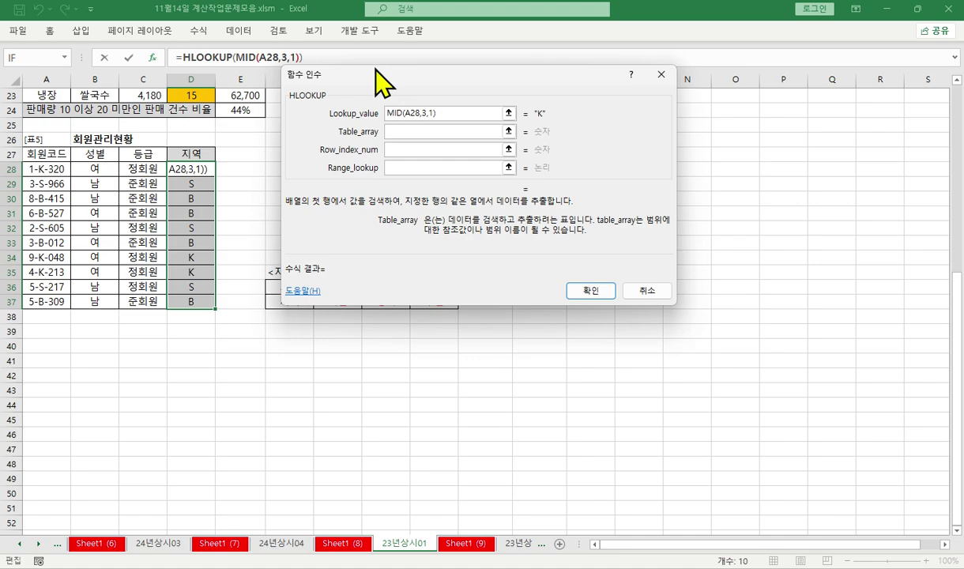
pyautogui.moveTo(376, 72); pyautogui.dragTo(368, 41)
pyautogui.press('Tab')
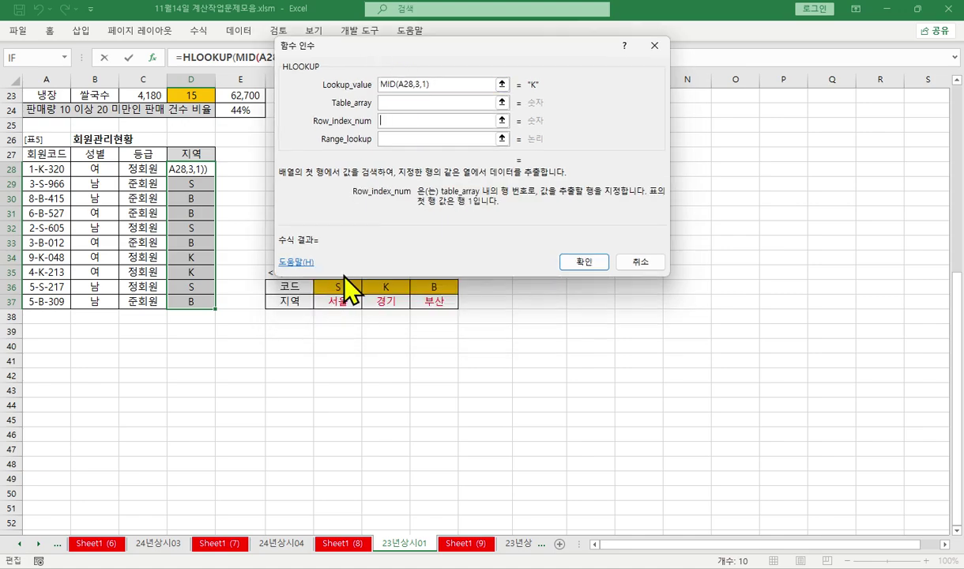
pyautogui.click(383, 103)
pyautogui.moveTo(335, 283); pyautogui.dragTo(437, 298)
pyautogui.press('F4')
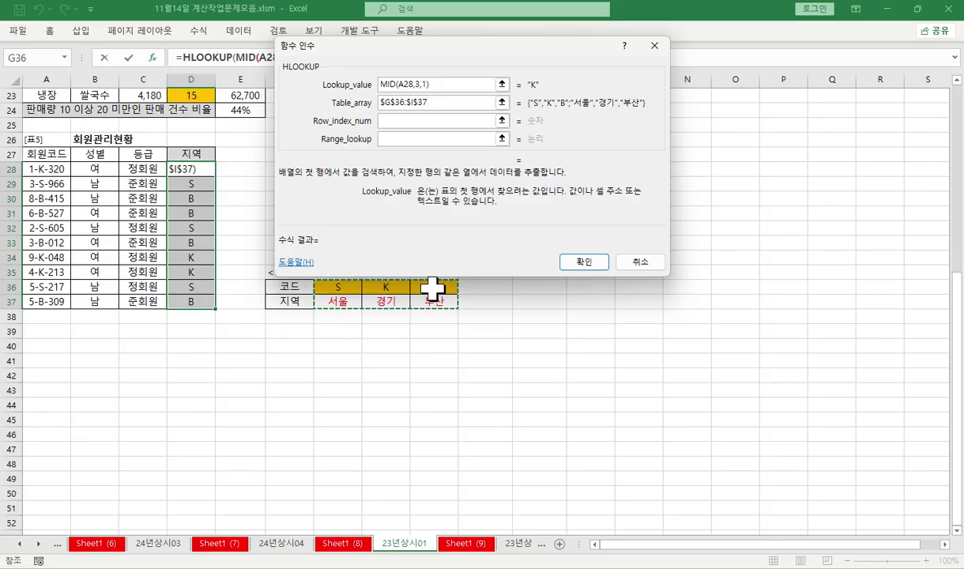
pyautogui.press('Tab')
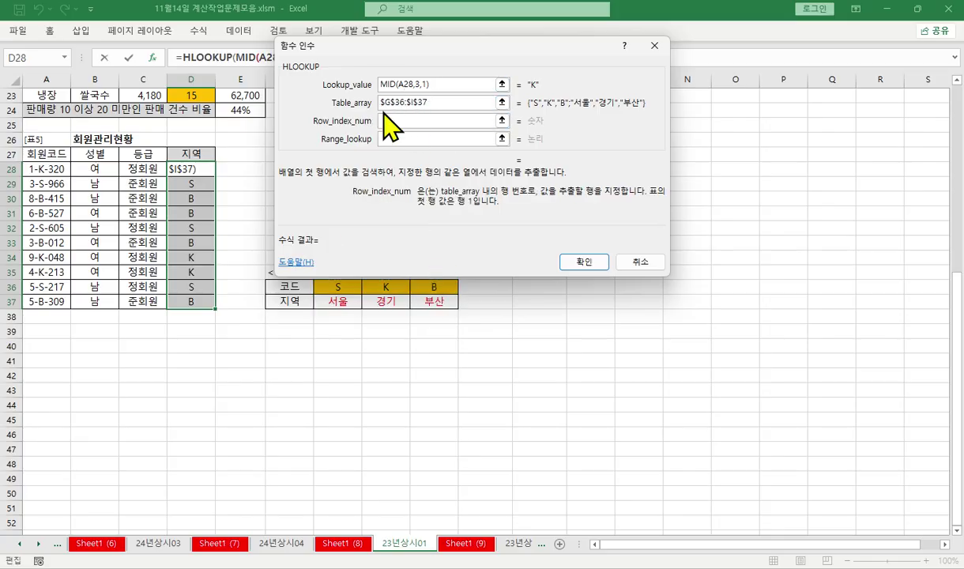
pyautogui.write('2')
pyautogui.press('Tab')
pyautogui.write('0')
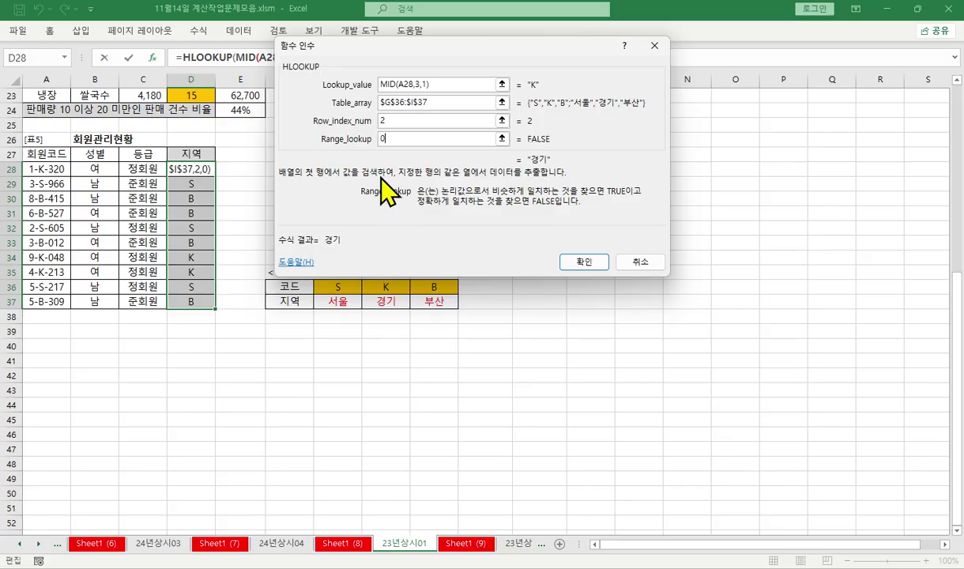
pyautogui.click(567, 261)
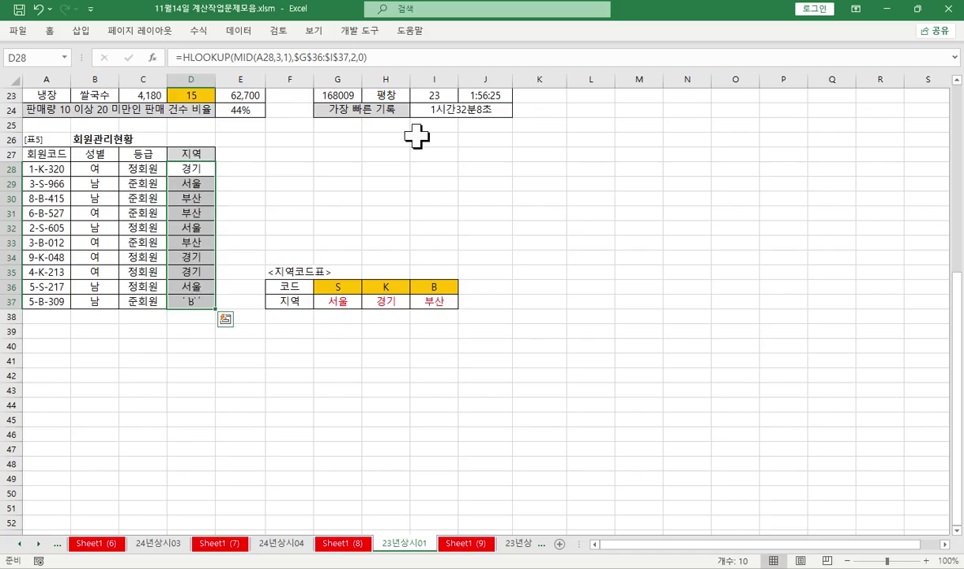
pyautogui.moveTo(378, 59); pyautogui.dragTo(150, 54)
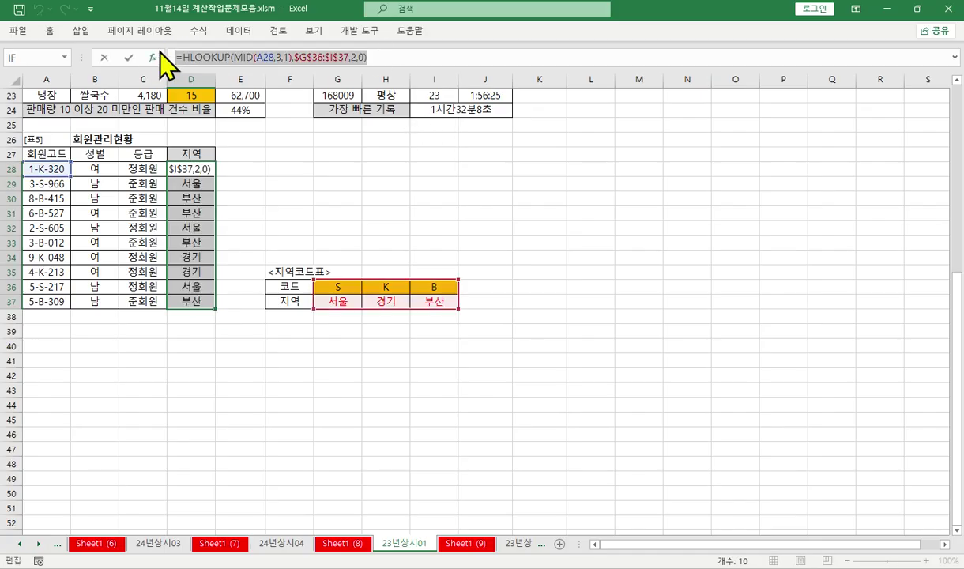
pyautogui.click(472, 543)
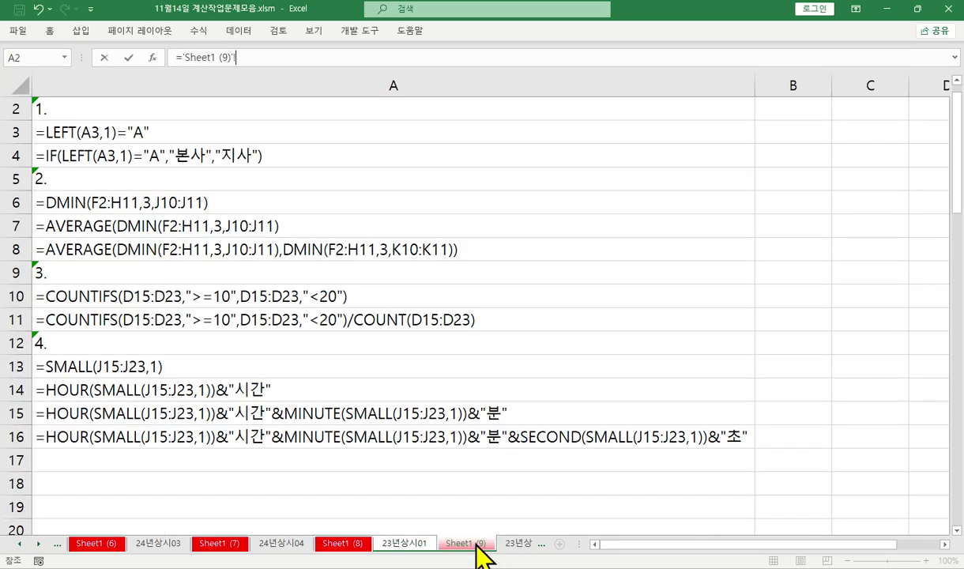
pyautogui.press('Escape')
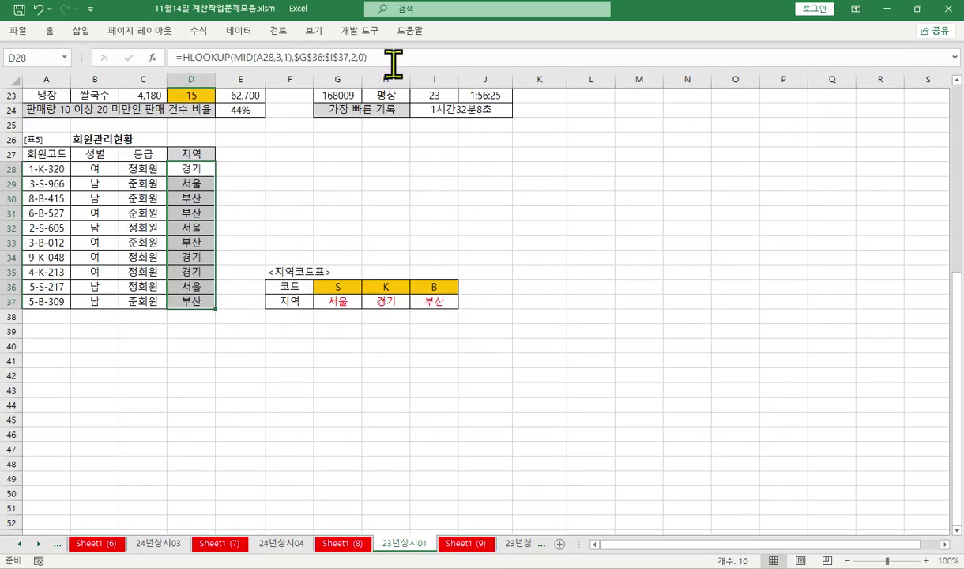
# Step: Copy the formula text of D28 to A18 on Sheet1 (9), beneath a new heading "5." in A17
pyautogui.moveTo(393, 63); pyautogui.dragTo(109, 56)
pyautogui.hotkey('ctrl', 'c')
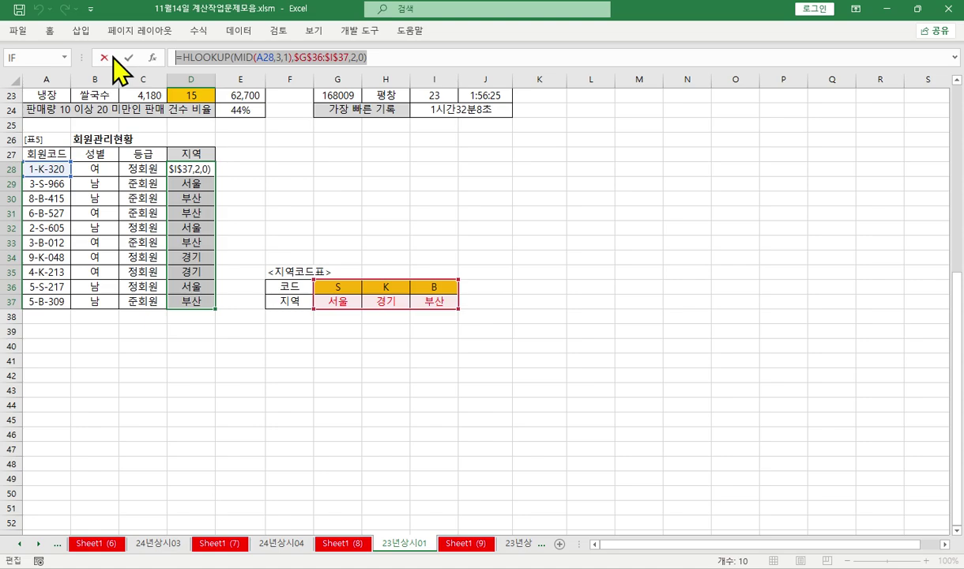
pyautogui.press('Escape')
pyautogui.click(462, 545)
pyautogui.click(174, 467)
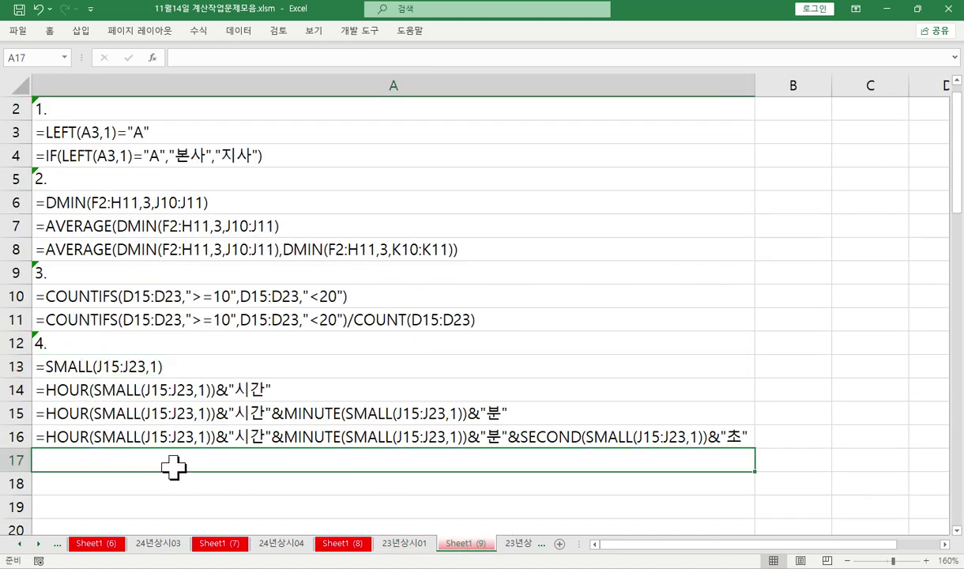
pyautogui.write('5.')
pyautogui.press('Return')
pyautogui.hotkey('ctrl', 'v')
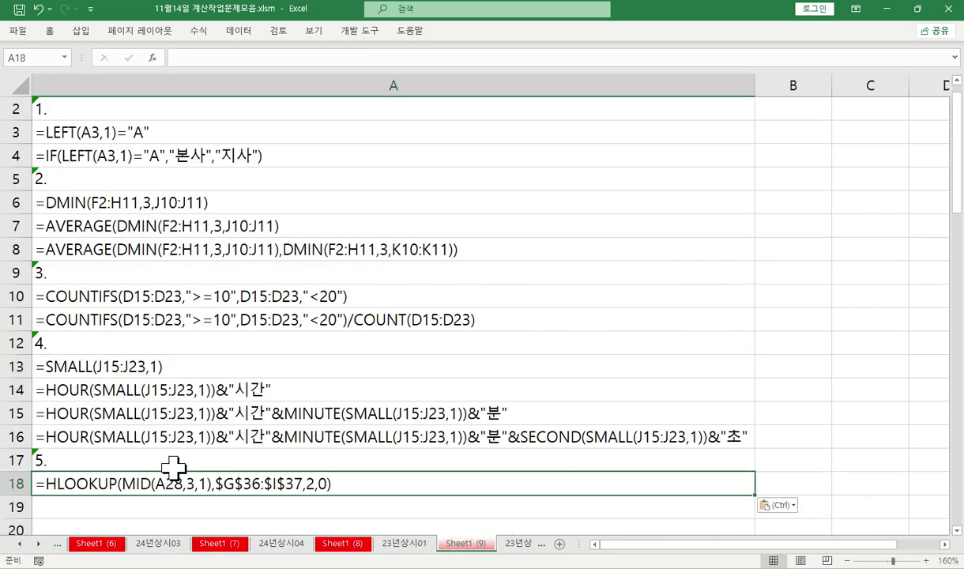
pyautogui.press('Return')
# Step: Trim the formula text in A18 to the first stage, =MID(A28,3,1)
pyautogui.click(43, 482)
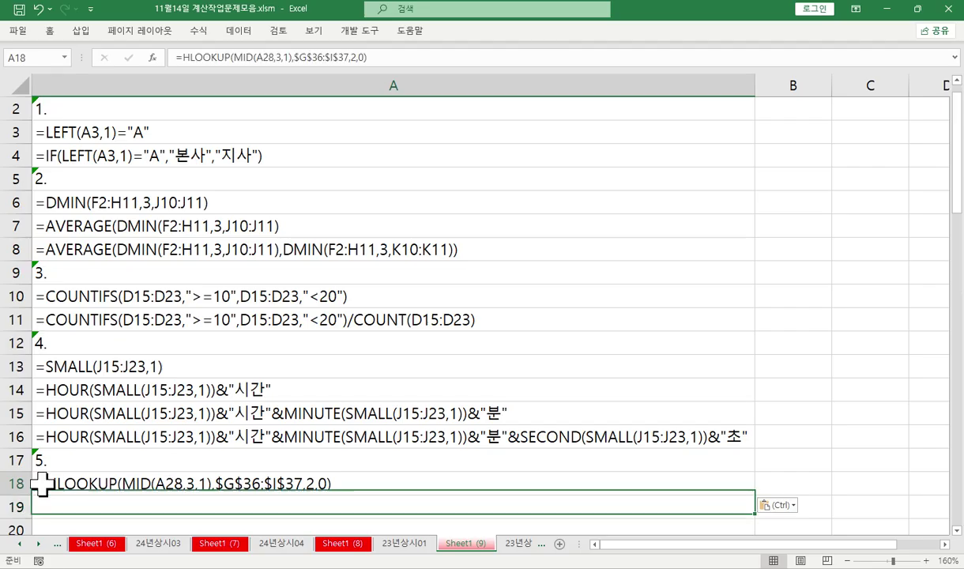
pyautogui.doubleClick(43, 484)
pyautogui.moveTo(45, 483); pyautogui.dragTo(127, 484)
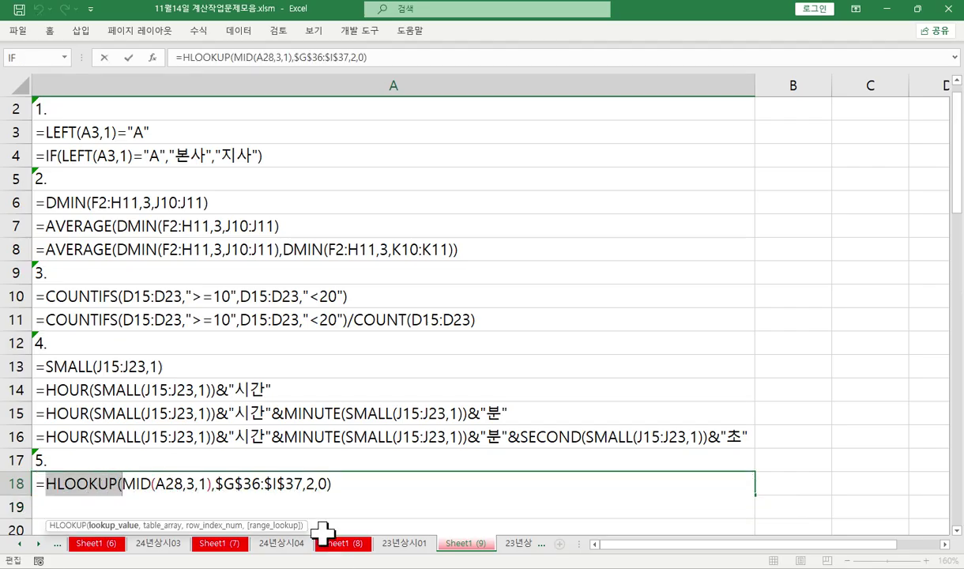
pyautogui.press('Delete')
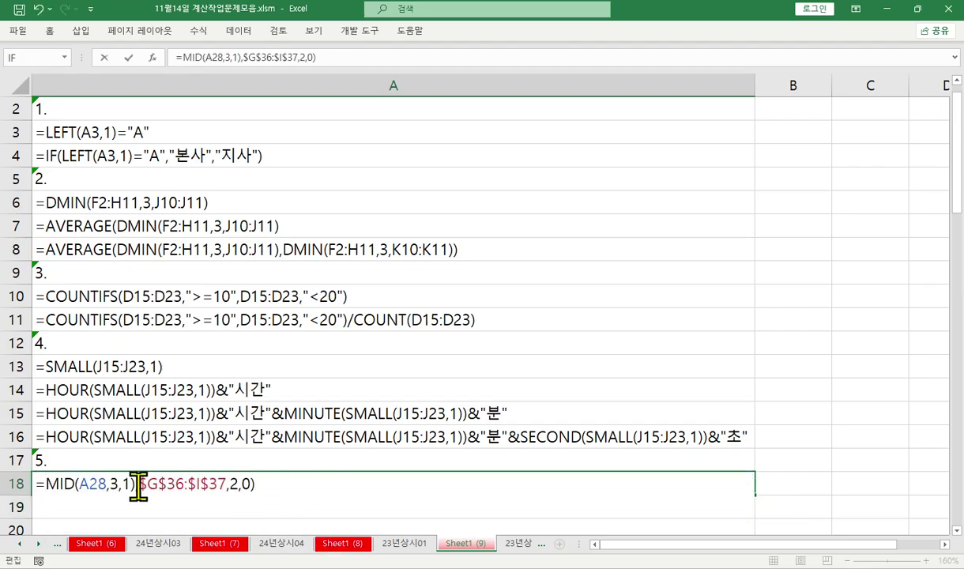
pyautogui.moveTo(138, 484); pyautogui.dragTo(382, 486)
pyautogui.press('Delete')
pyautogui.press('BackSpace')
pyautogui.press('Return')
# Step: Paste the full formula text =HLOOKUP(MID(A28,3,1),$G$36:$I$37,2,0) into A19 as the second stage
pyautogui.scroll(-1, 209, 498)
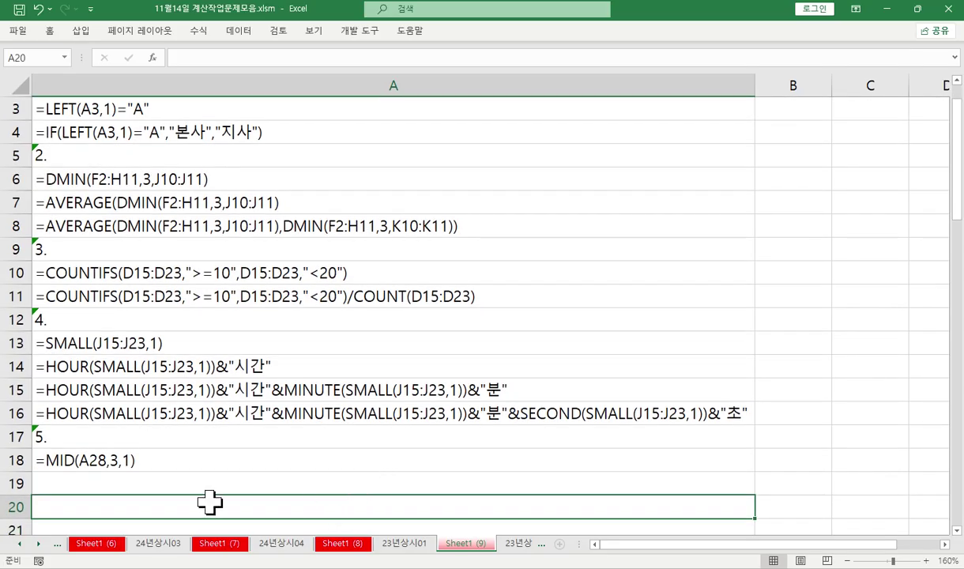
pyautogui.hotkey('ctrl', 'v')
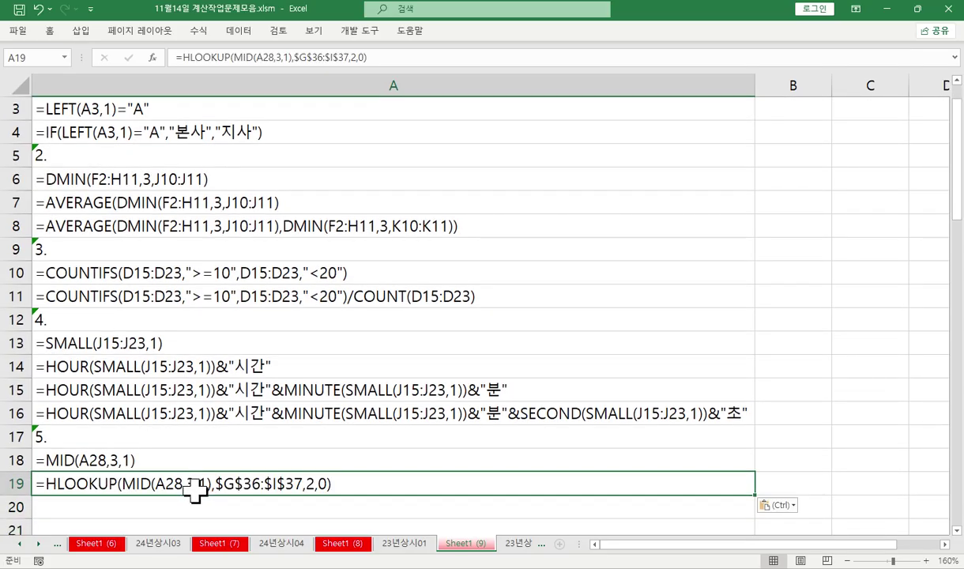
pyautogui.press('Escape')
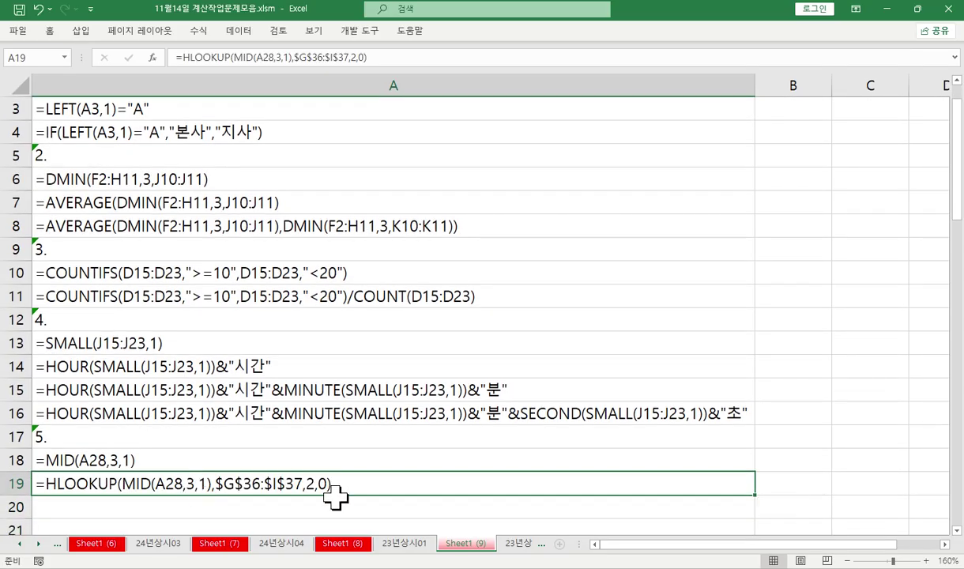
# Step: Select the staged formulas of problem 4 in A13:A16 to review them
pyautogui.scroll(-2, 335, 494)
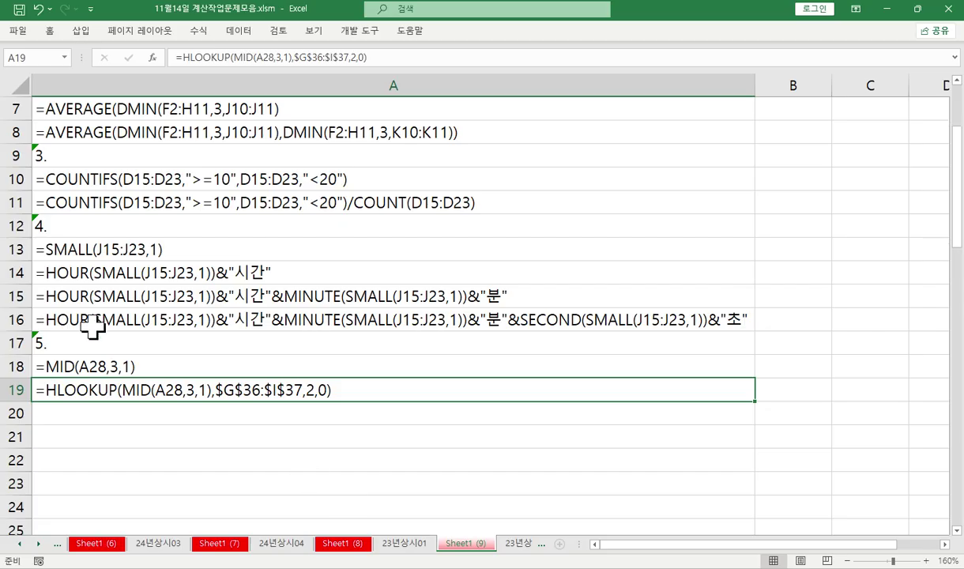
pyautogui.moveTo(97, 249); pyautogui.dragTo(245, 324)
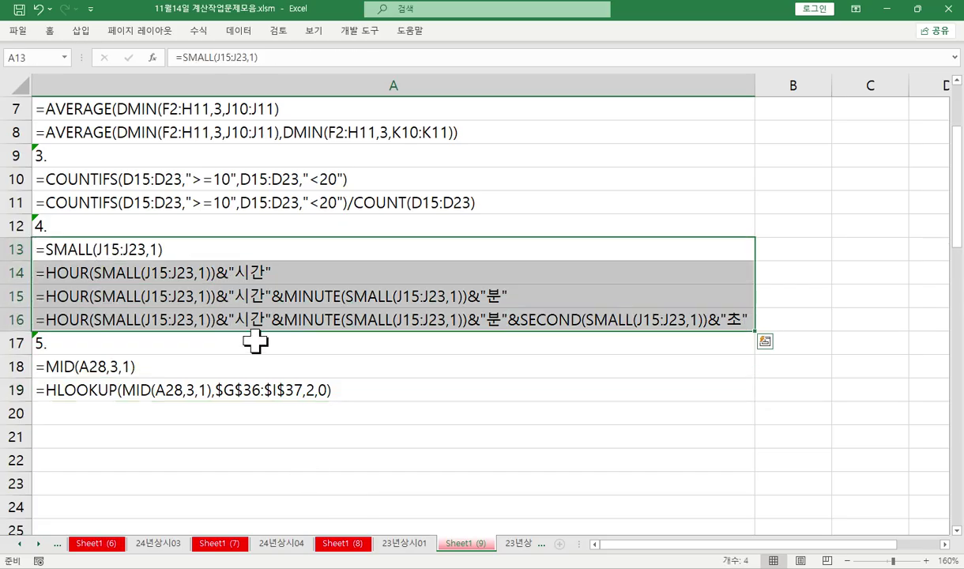